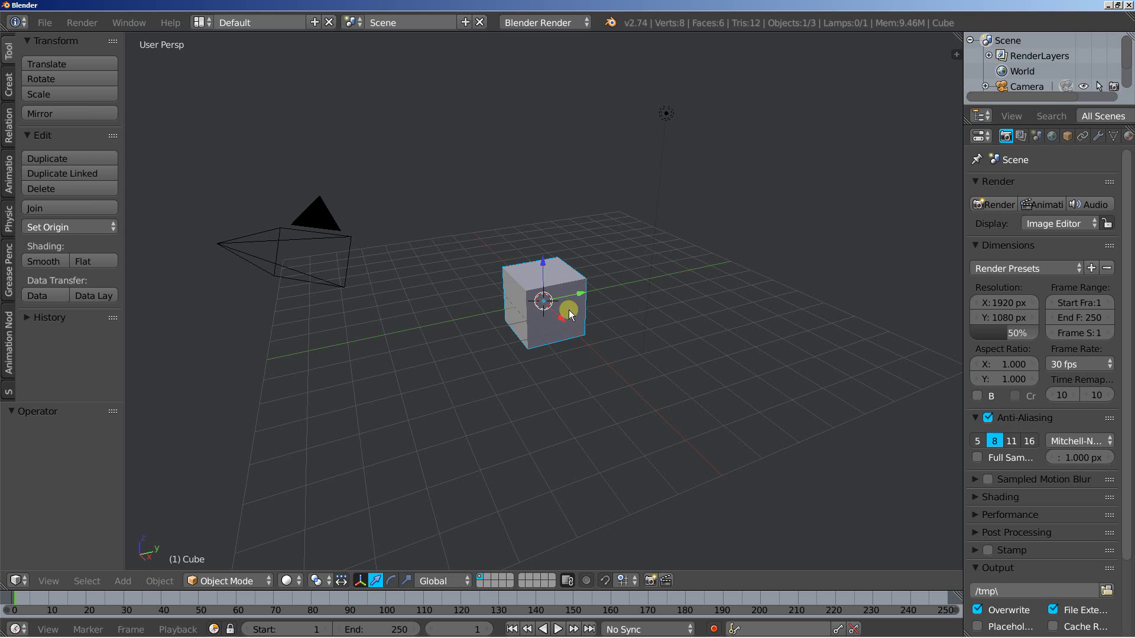
# Frame the cube in orthographic view with the camera to its left, then enter Edit Mode.
pyautogui.scroll(4, 567, 302)
pyautogui.moveTo(520, 295); pyautogui.dragTo(536, 321, button='middle')
pyautogui.scroll(2, 537, 322)
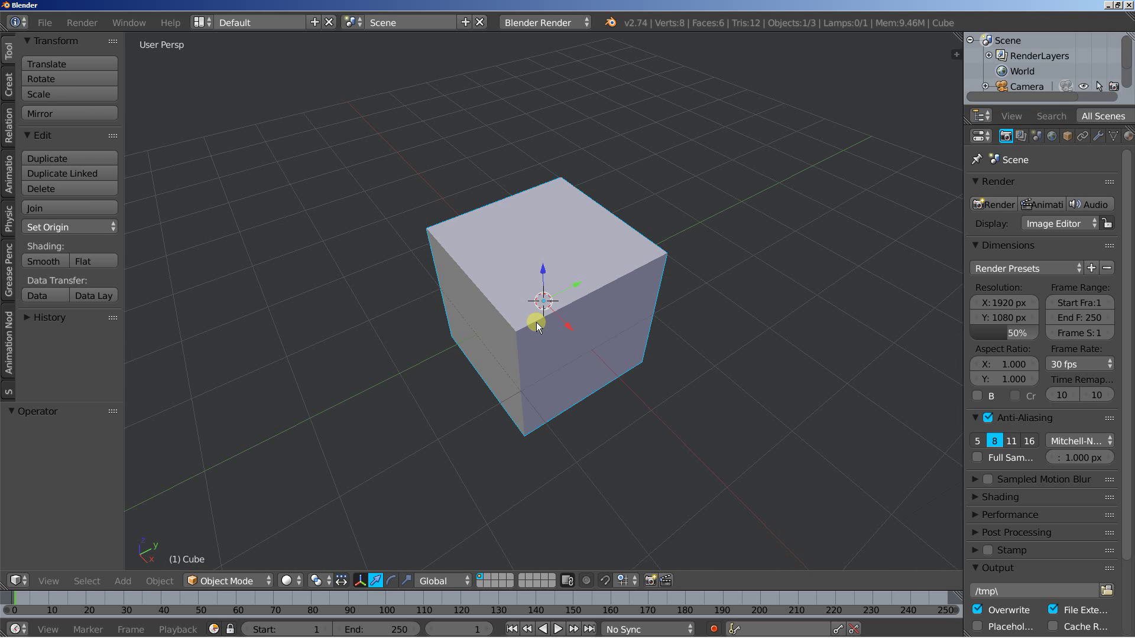
pyautogui.scroll(-2, 536, 322)
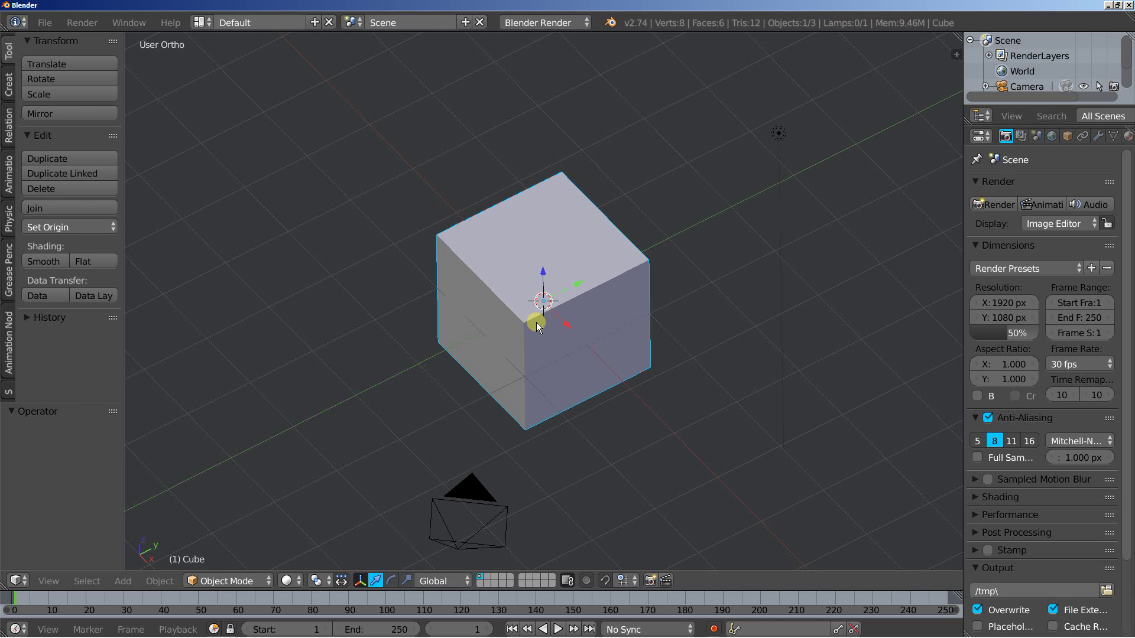
pyautogui.press('KP_5')
pyautogui.moveTo(549, 317); pyautogui.dragTo(531, 315, button='middle')
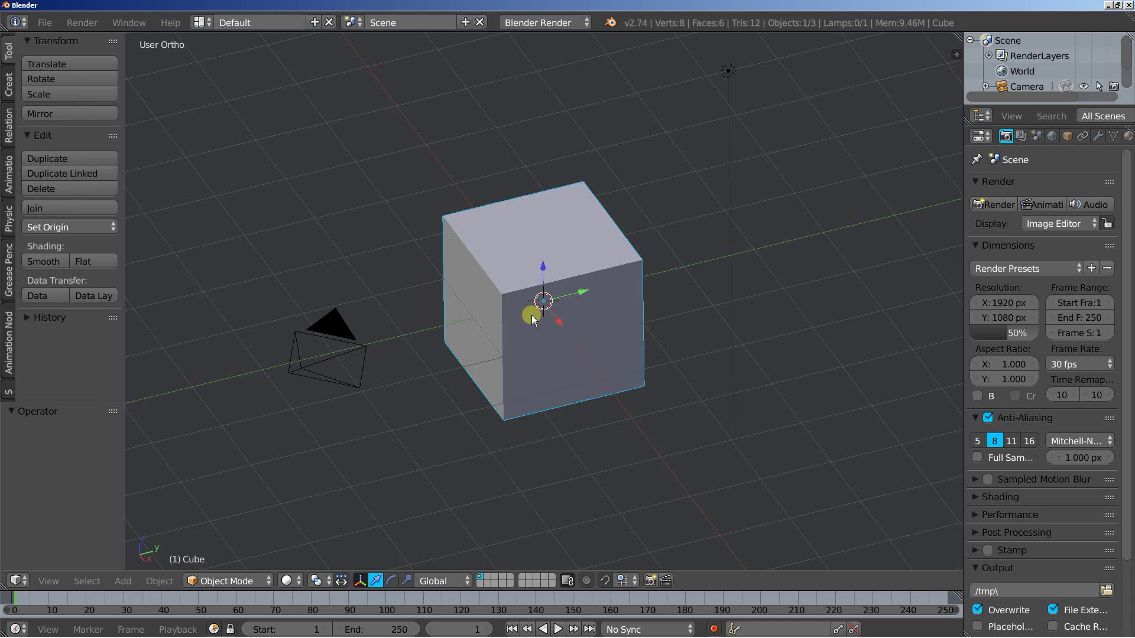
pyautogui.press('Tab')
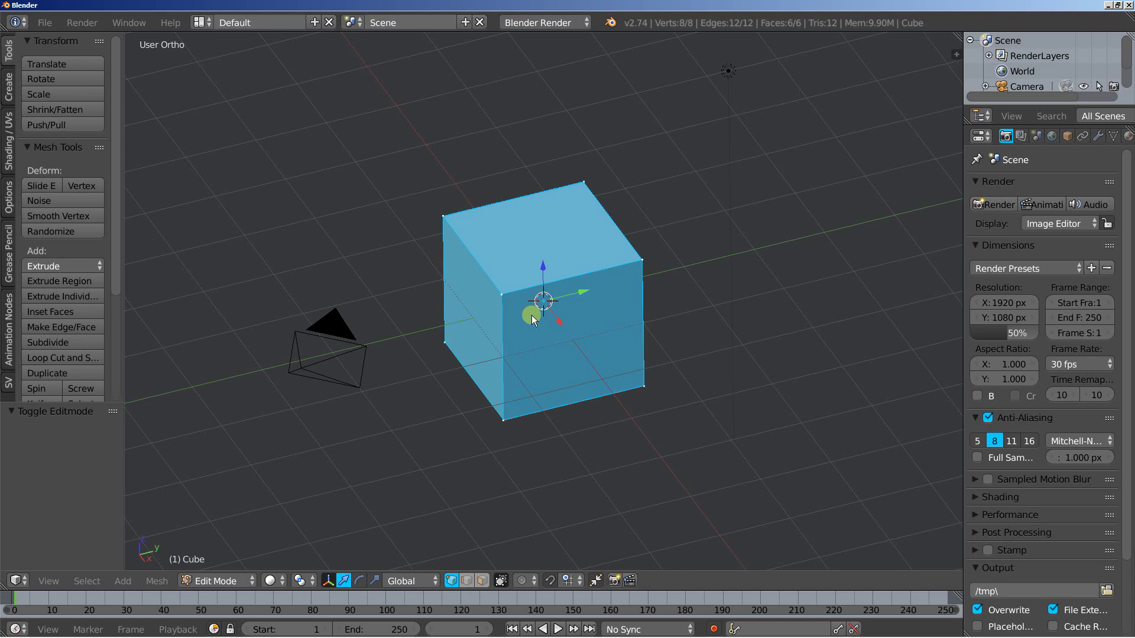
# Switch to face select mode and set the pivot point to Individual Origins.
pyautogui.hotkey('ctrl', 'Tab')
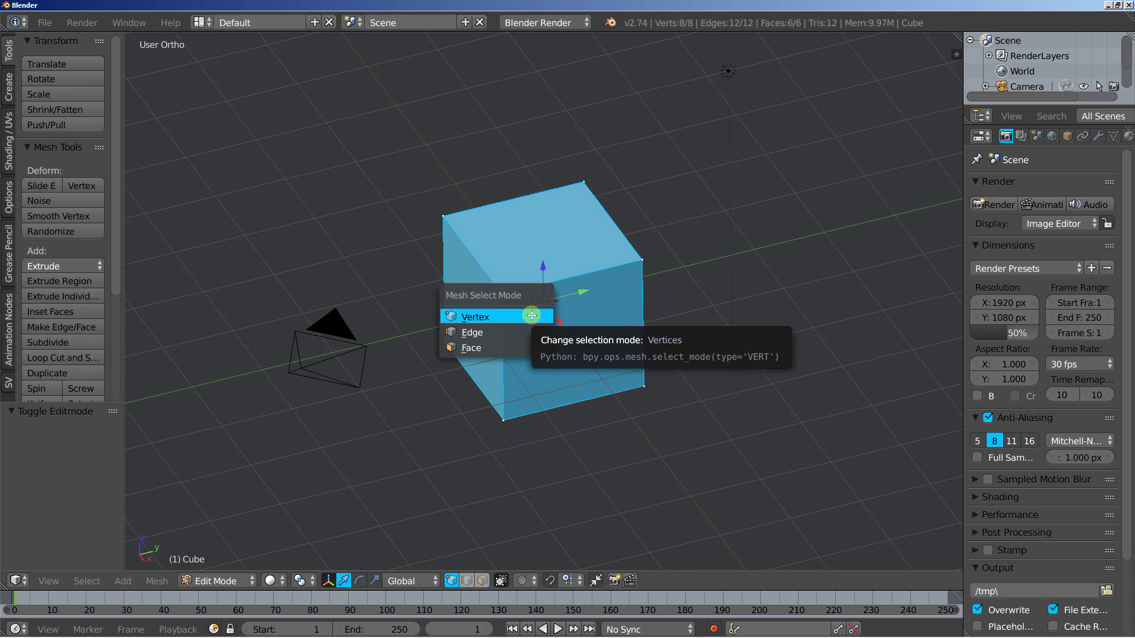
pyautogui.click(495, 349)
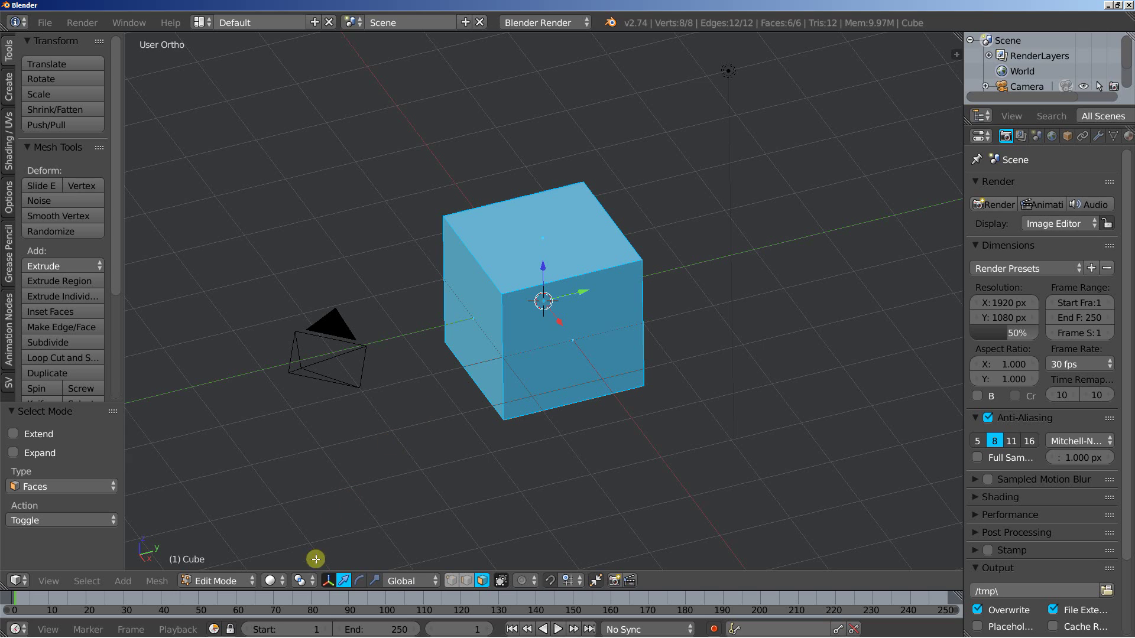
pyautogui.click(305, 581)
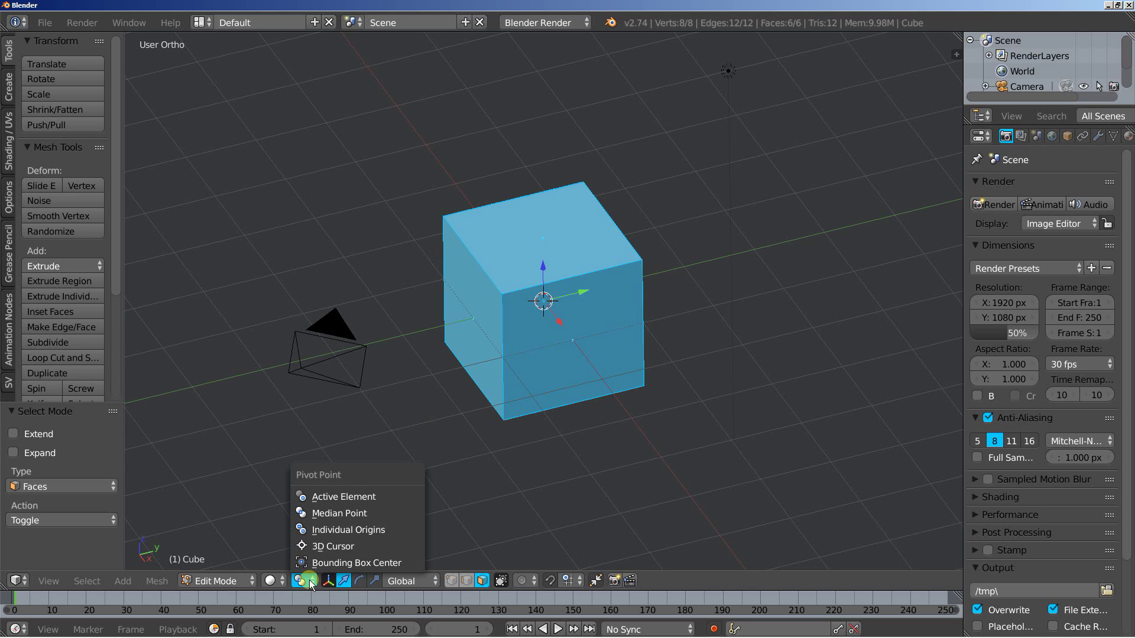
pyautogui.click(334, 532)
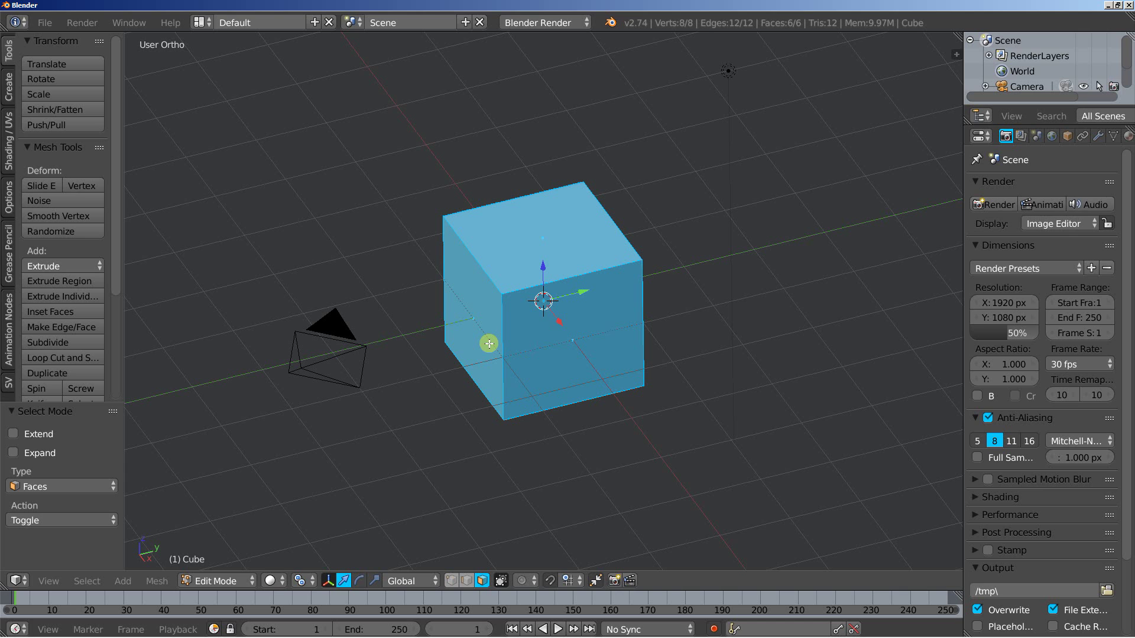
pyautogui.scroll(2, 382, 331)
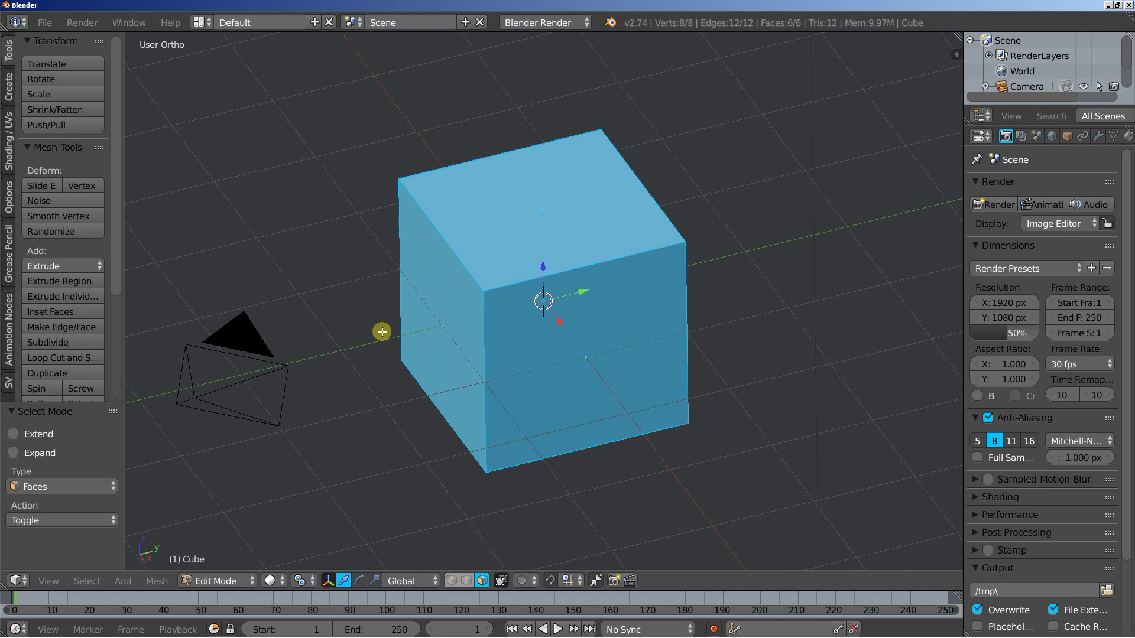
pyautogui.moveTo(383, 334); pyautogui.dragTo(386, 341, button='middle')
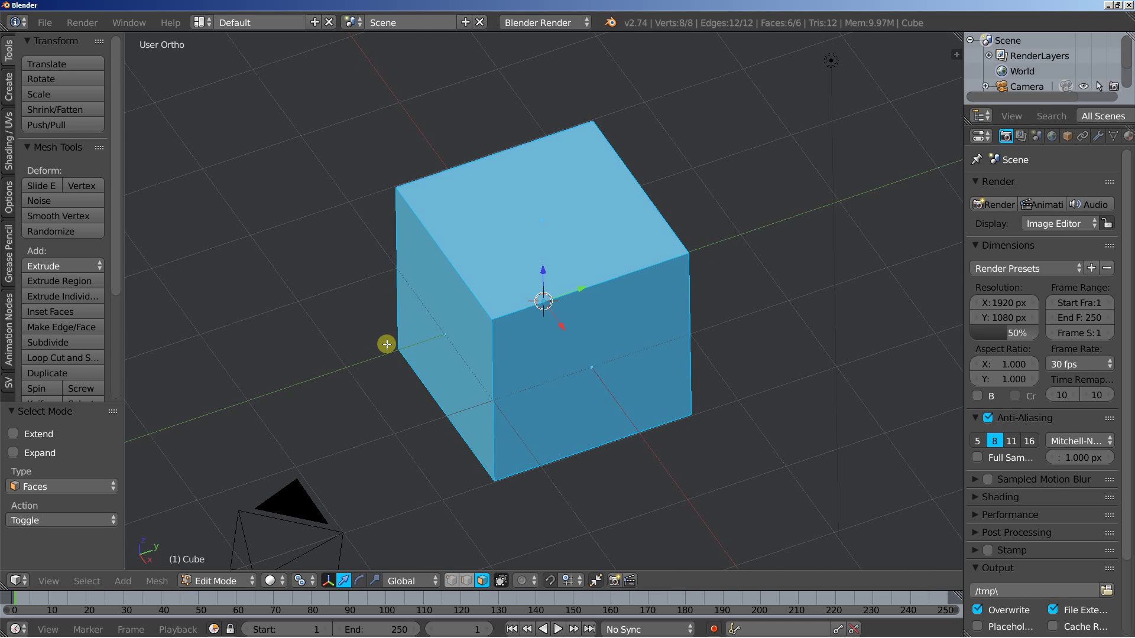
# Extrude every cube face individually once.
pyautogui.click(51, 296)
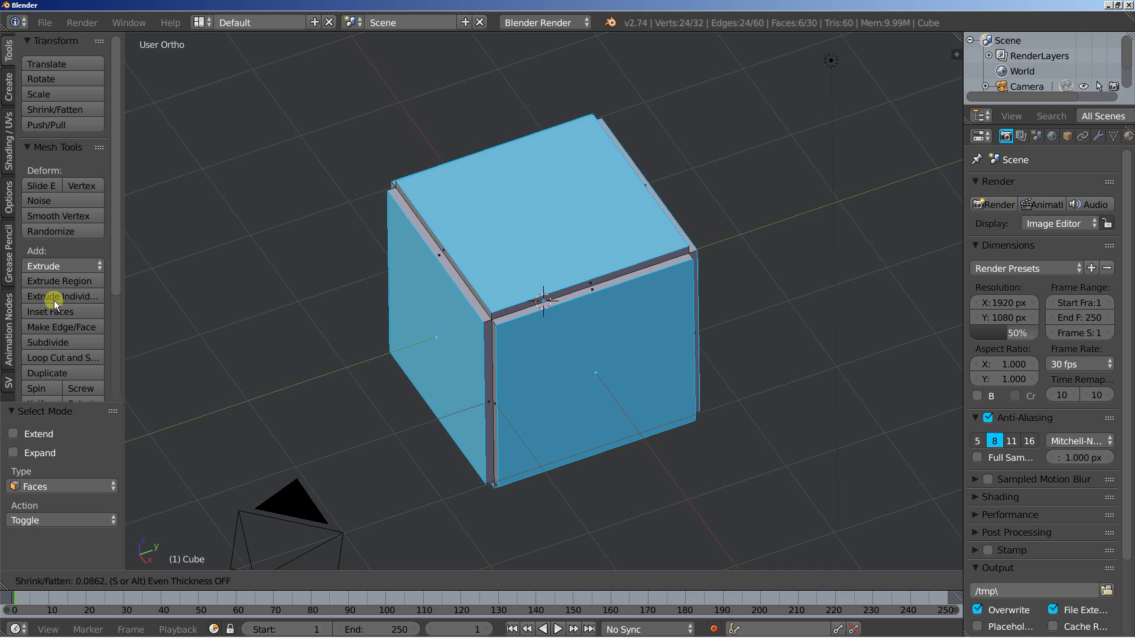
pyautogui.click(55, 300)
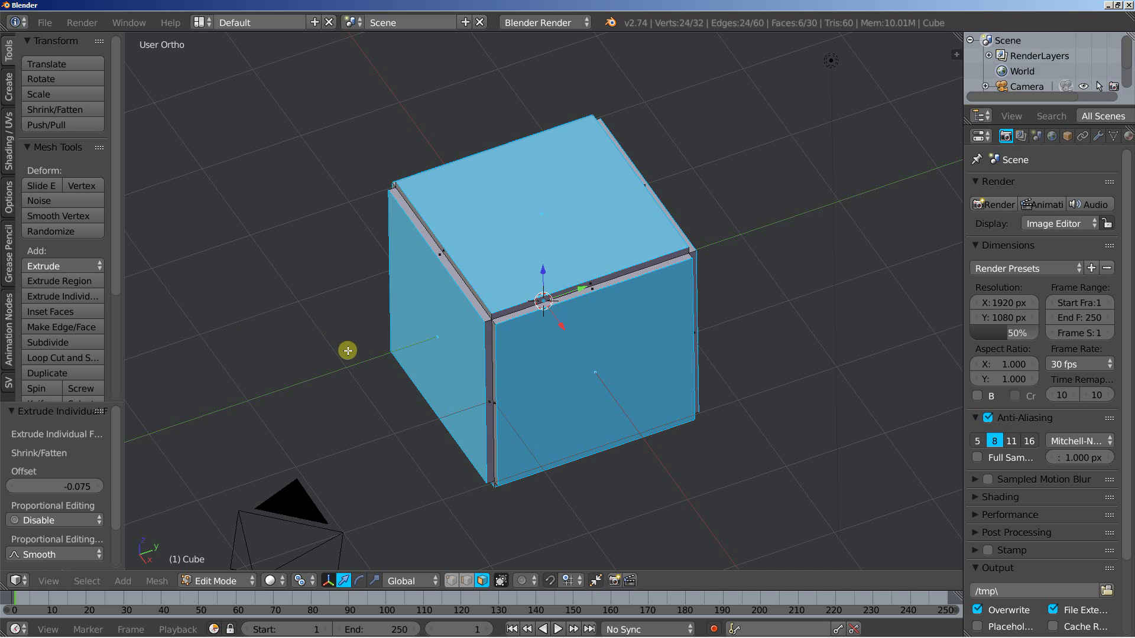
pyautogui.keyDown('shift'); pyautogui.moveTo(347, 350); pyautogui.dragTo(349, 282, button='middle'); pyautogui.keyUp('shift')
pyautogui.scroll(3, 349, 282)
pyautogui.moveTo(392, 317); pyautogui.dragTo(419, 332, button='middle')
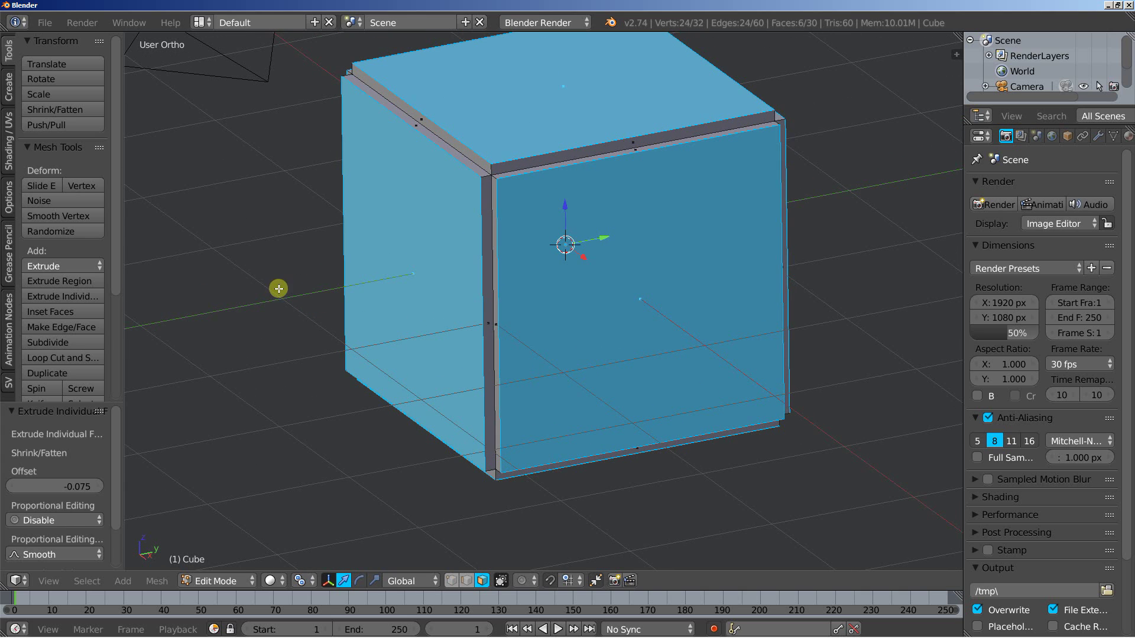
# Extrude the faces individually at -0.015 and scale them to 0.988.
pyautogui.click(65, 296)
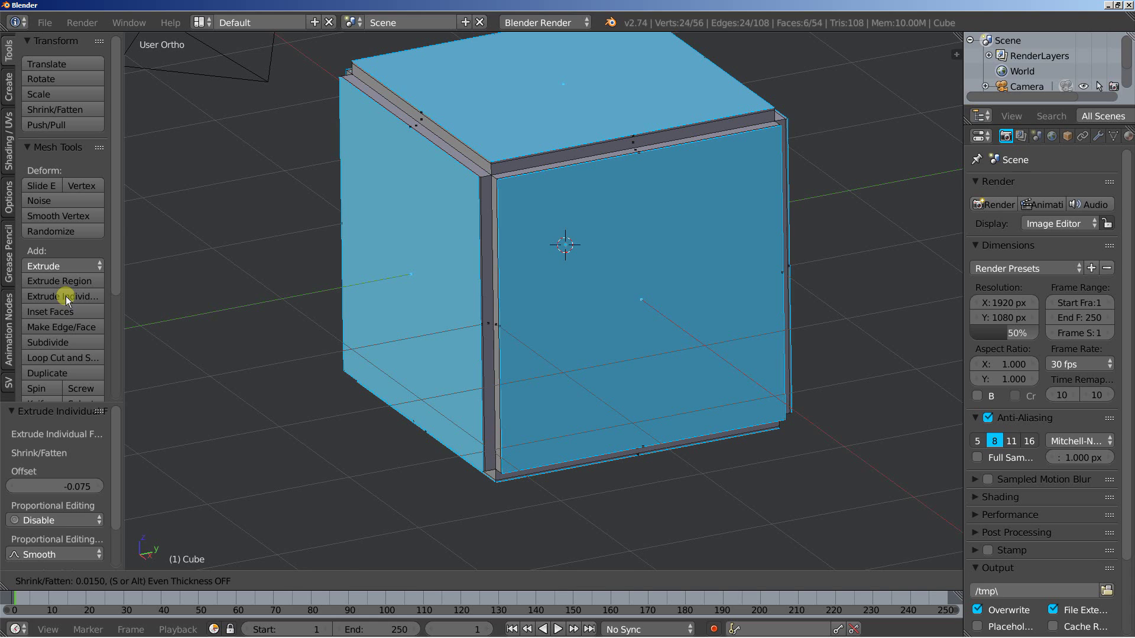
pyautogui.click(66, 296)
pyautogui.press('s')
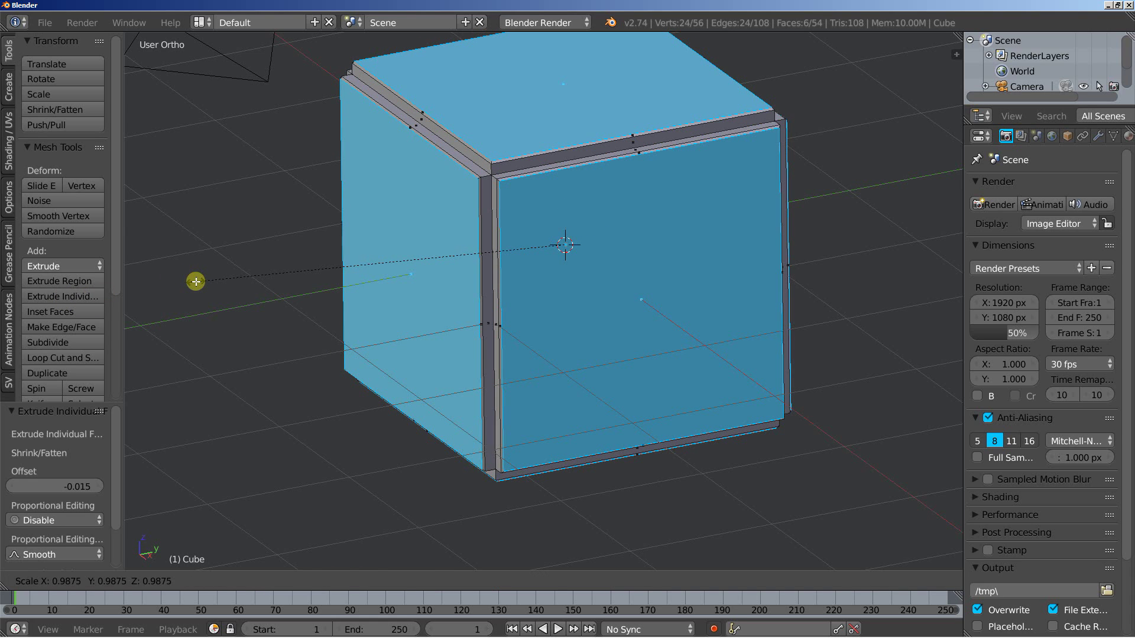
pyautogui.click(196, 281)
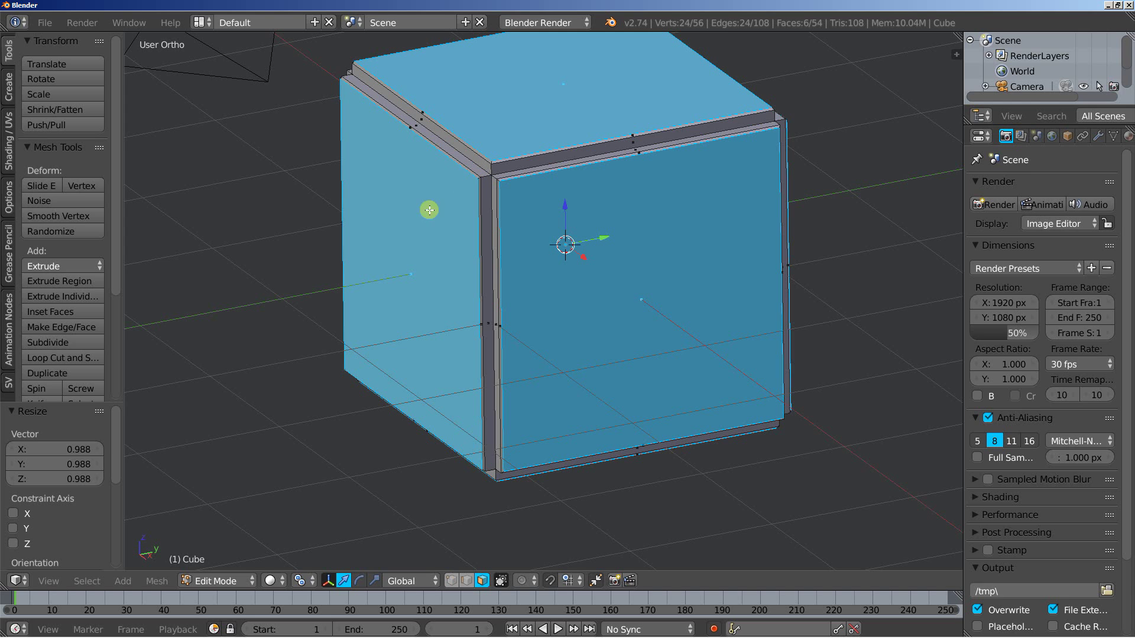
# Extrude the faces in place and scale them to 0.9 to form inset panels.
pyautogui.click(71, 292)
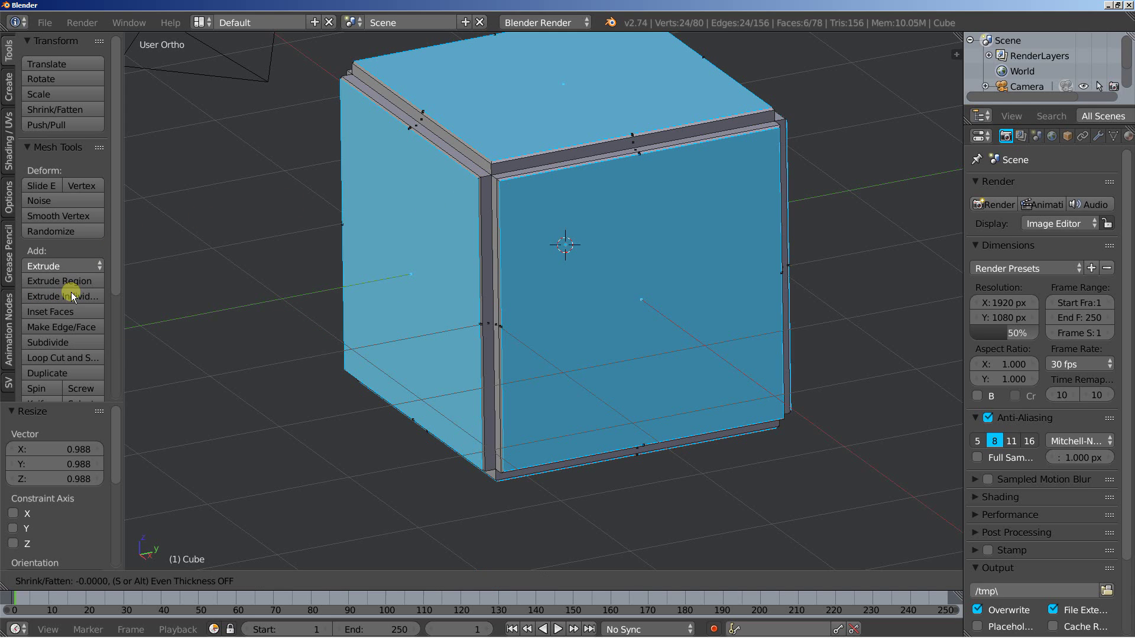
pyautogui.rightClick(70, 291)
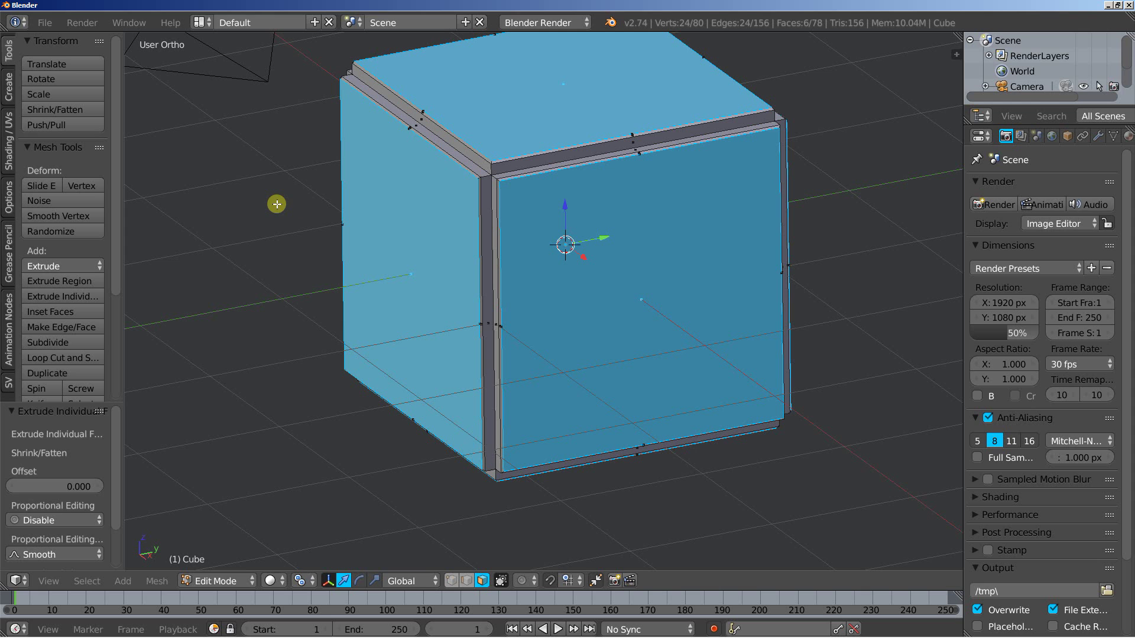
pyautogui.write('s.9')
pyautogui.press('Return')
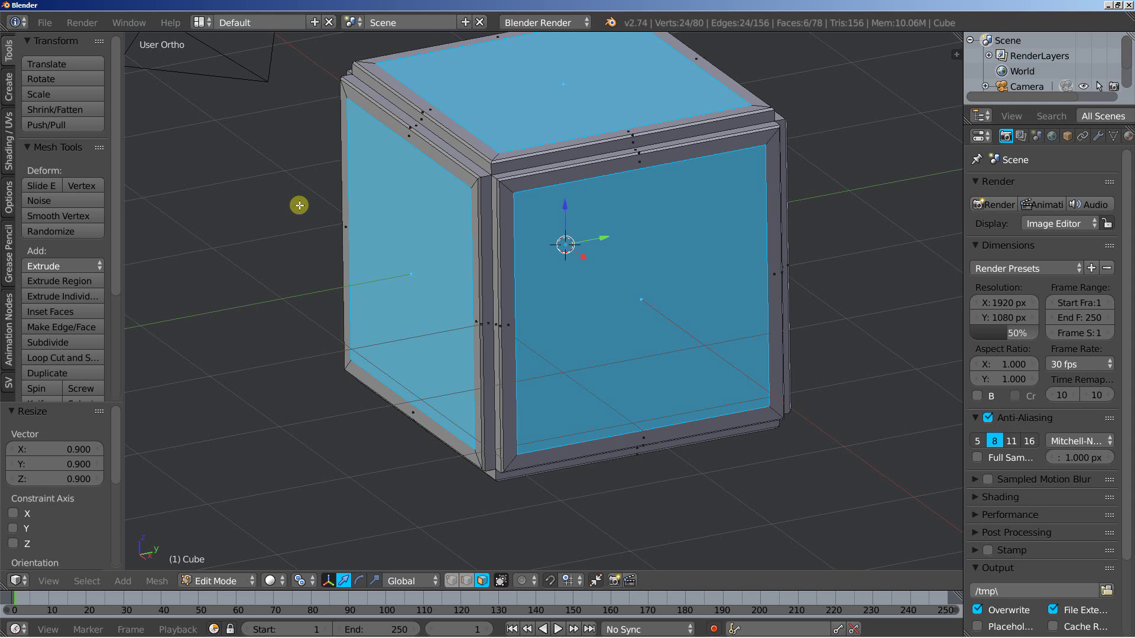
pyautogui.moveTo(440, 238)
pyautogui.mouseDown(button='middle')
pyautogui.moveTo(396, 246)
pyautogui.moveTo(435, 245)
pyautogui.mouseUp(button='middle')
pyautogui.moveTo(347, 256); pyautogui.dragTo(396, 259, button='middle')
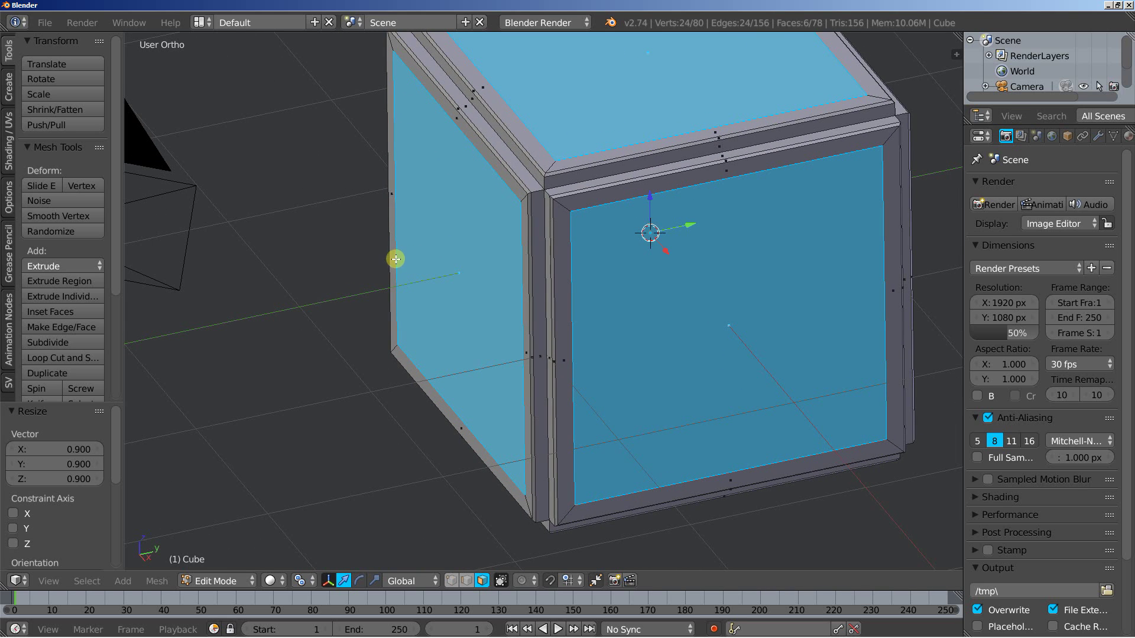
# Extrude the panels individually by 0.125 to raise their frames.
pyautogui.click(71, 297)
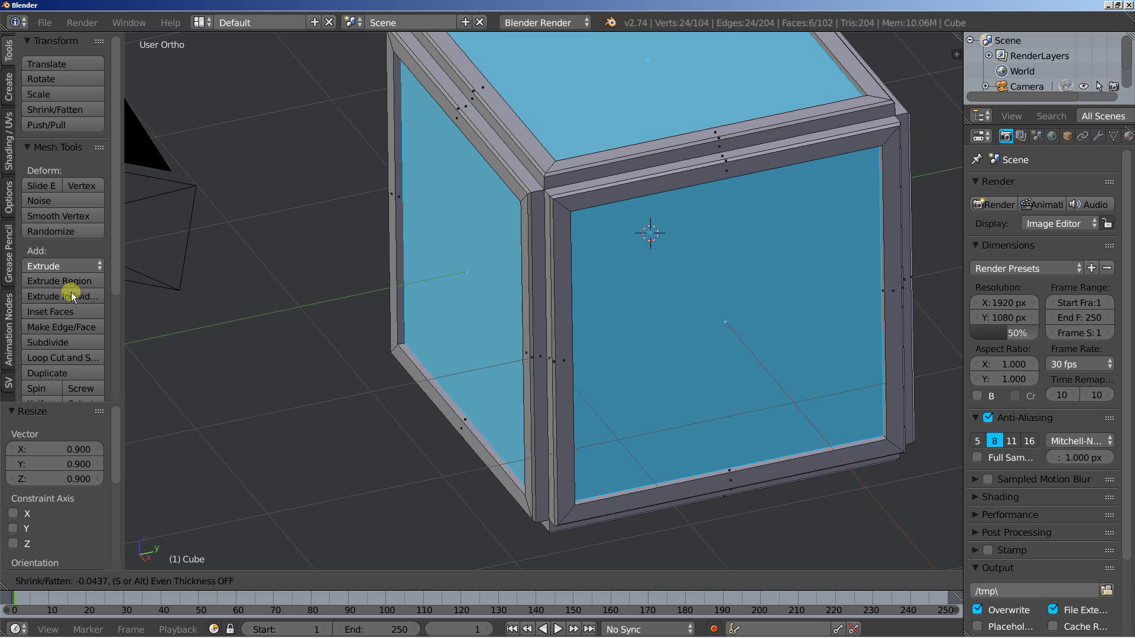
pyautogui.click(73, 285)
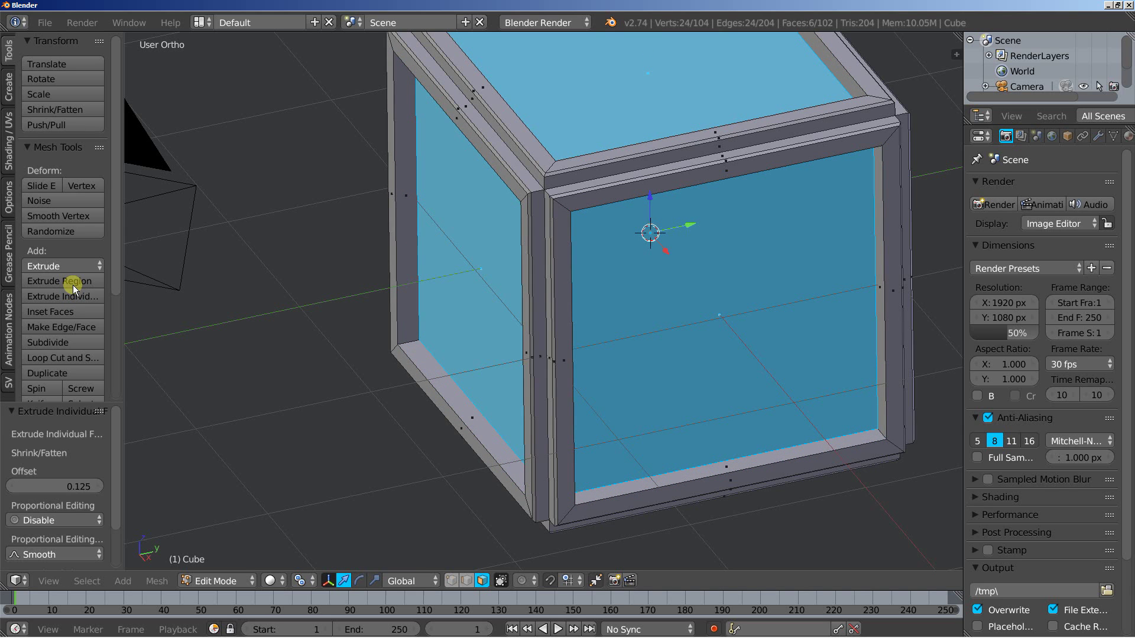
pyautogui.moveTo(346, 267); pyautogui.dragTo(383, 250, button='middle')
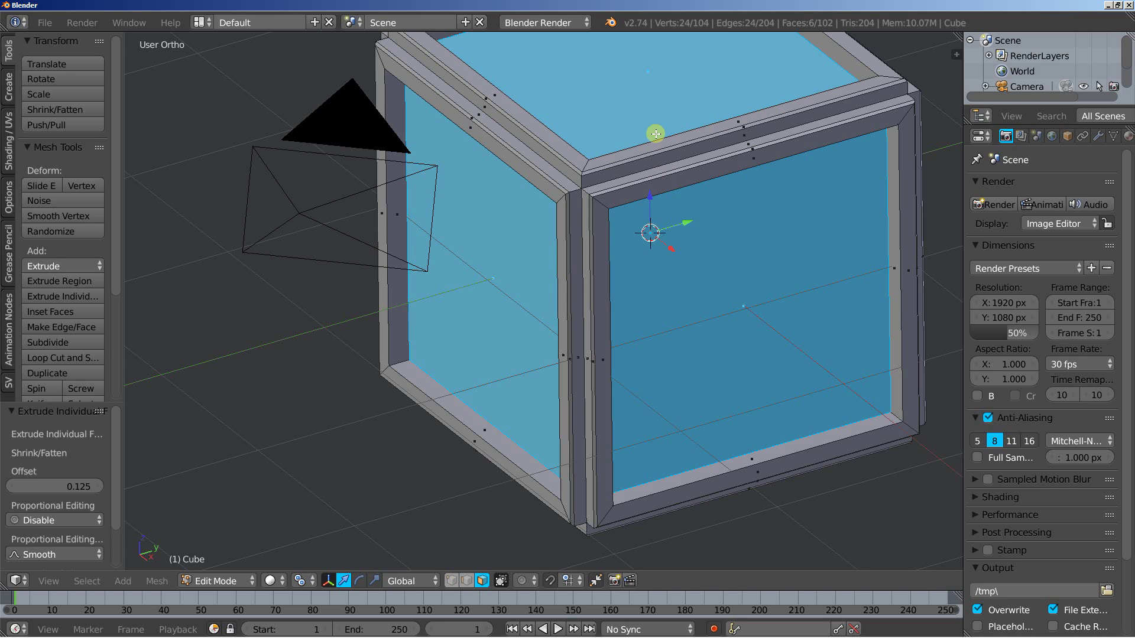
pyautogui.moveTo(530, 225)
pyautogui.mouseDown(button='middle')
pyautogui.moveTo(541, 202)
pyautogui.moveTo(527, 241)
pyautogui.moveTo(522, 223)
pyautogui.mouseUp(button='middle')
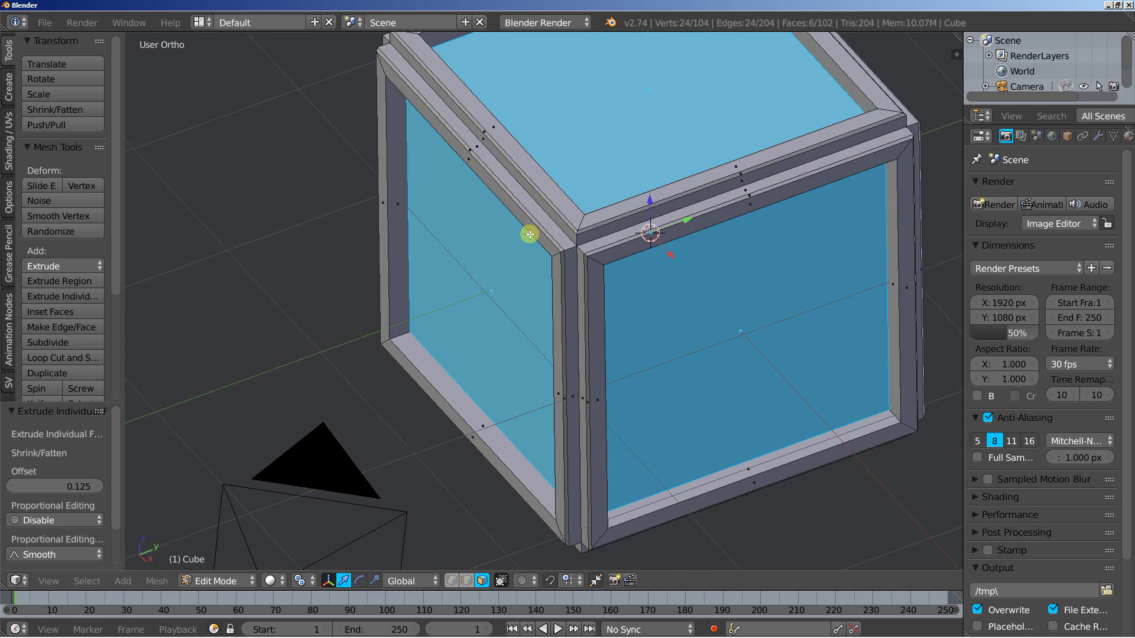
# Extrude the panel faces in place and scale them to 0.9.
pyautogui.click(65, 297)
pyautogui.rightClick(265, 237)
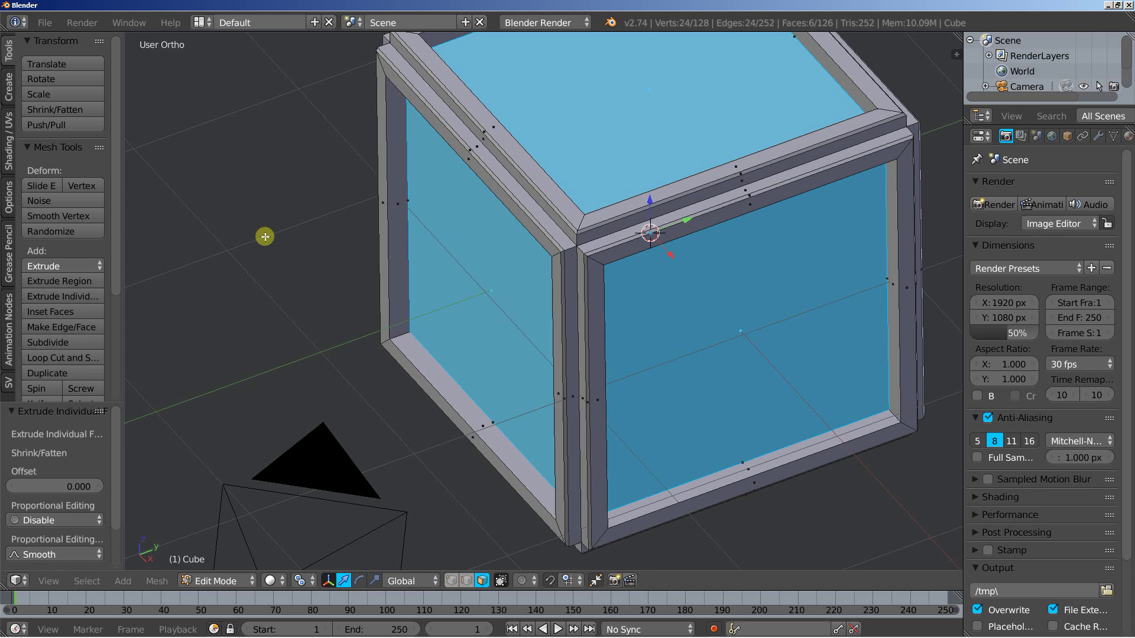
pyautogui.press('s')
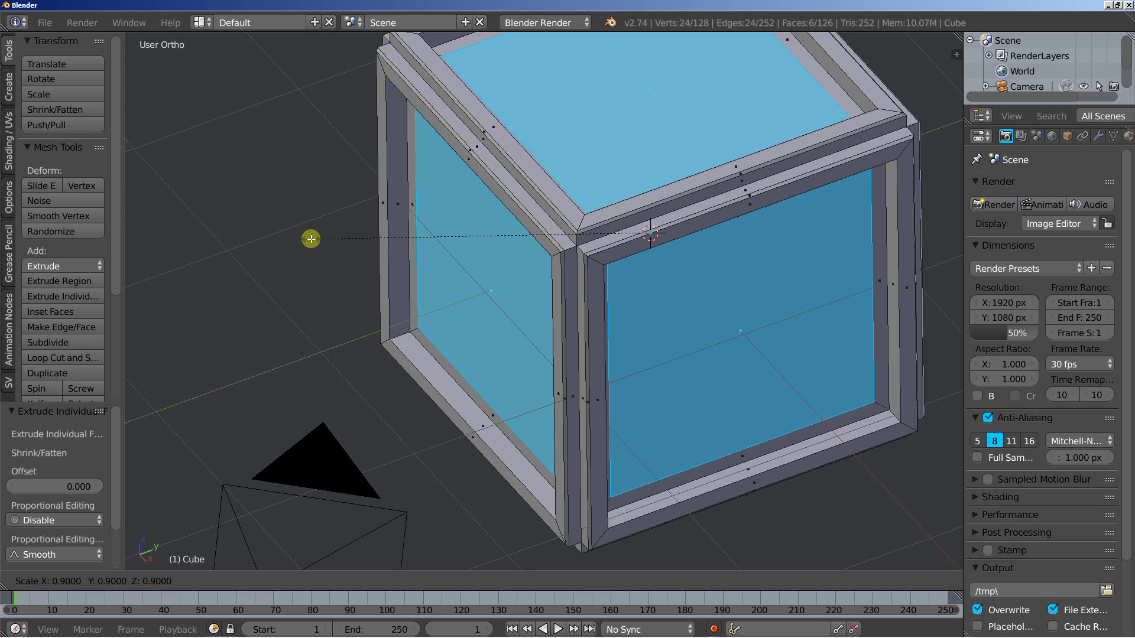
pyautogui.click(317, 238)
pyautogui.moveTo(385, 246); pyautogui.dragTo(395, 236, button='middle')
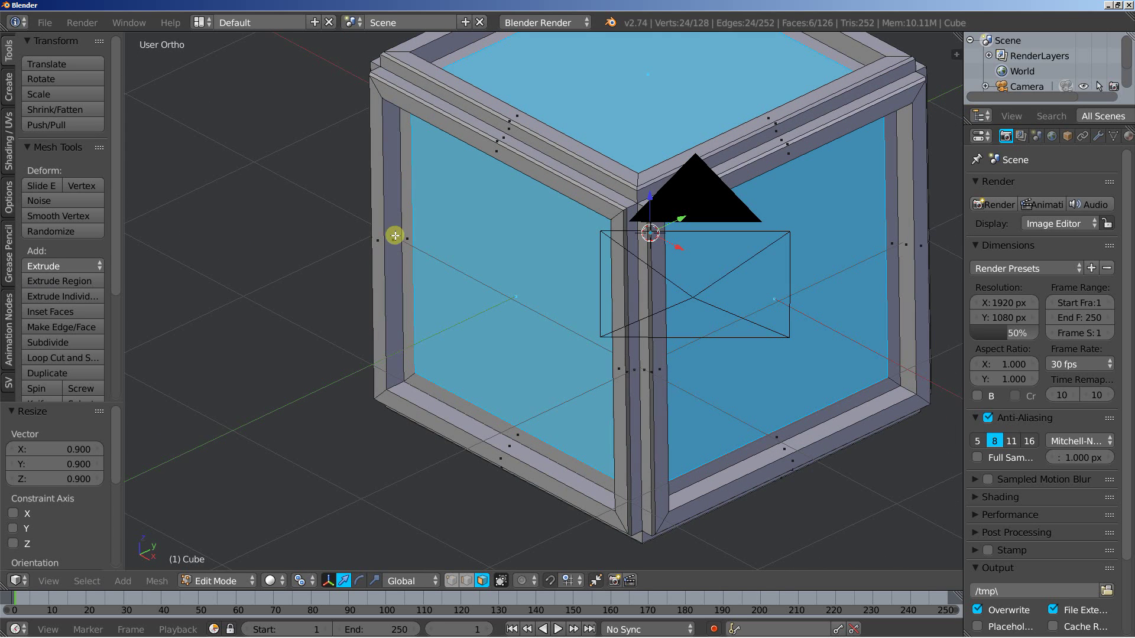
# Extrude the faces slightly outward, then inset them again scaled to 0.7.
pyautogui.click(65, 293)
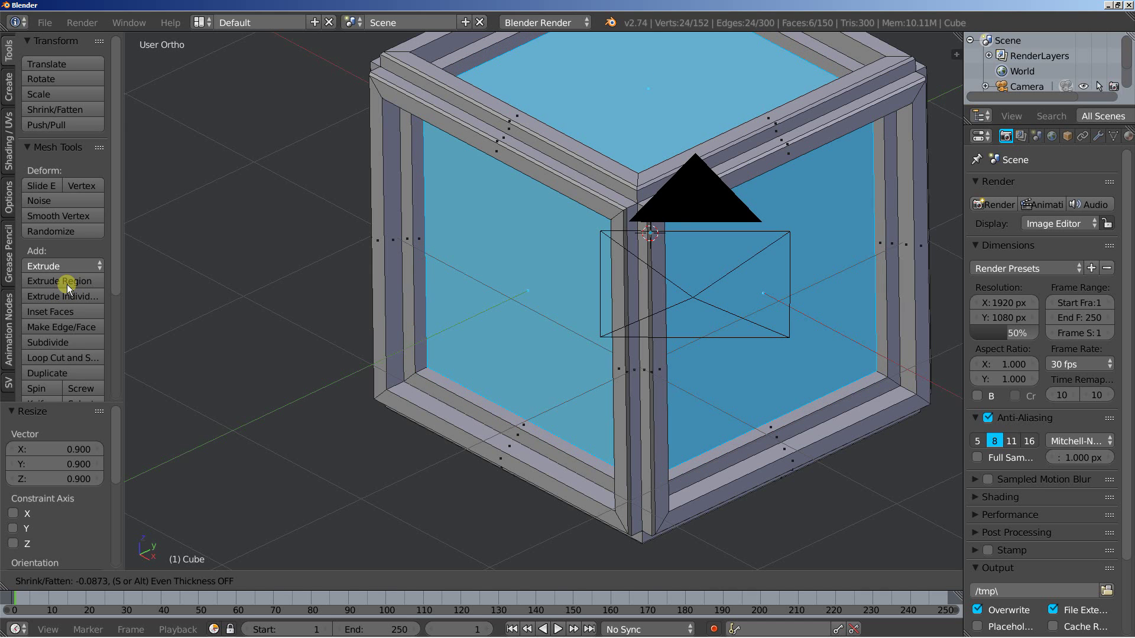
pyautogui.click(66, 285)
pyautogui.moveTo(455, 344); pyautogui.dragTo(413, 338, button='middle')
pyautogui.click(46, 298)
pyautogui.rightClick(51, 298)
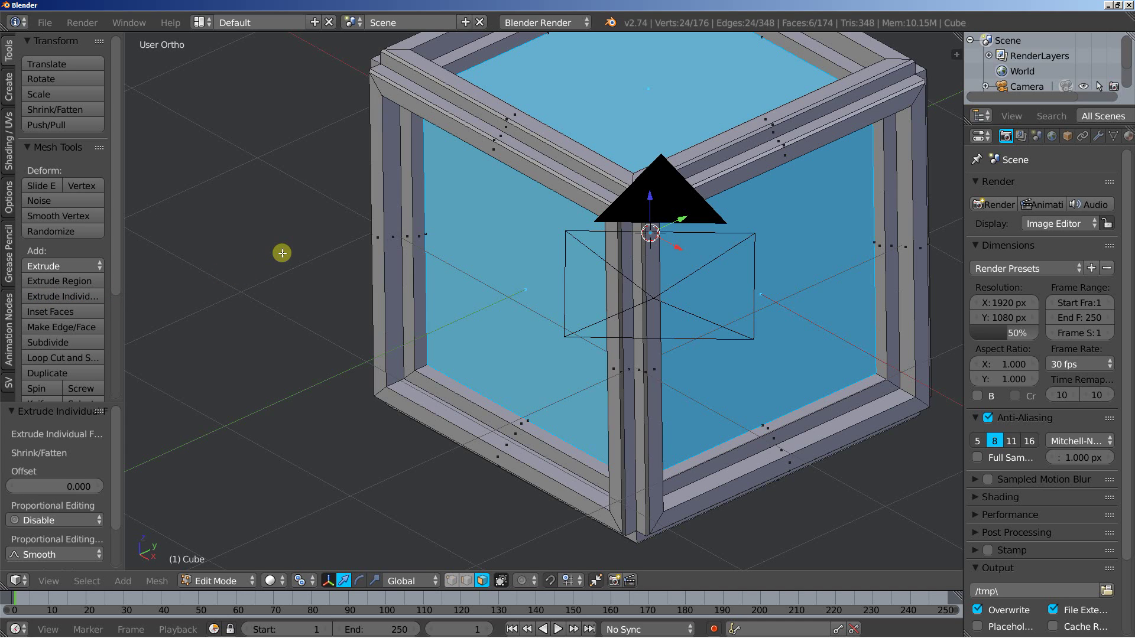
pyautogui.press('s')
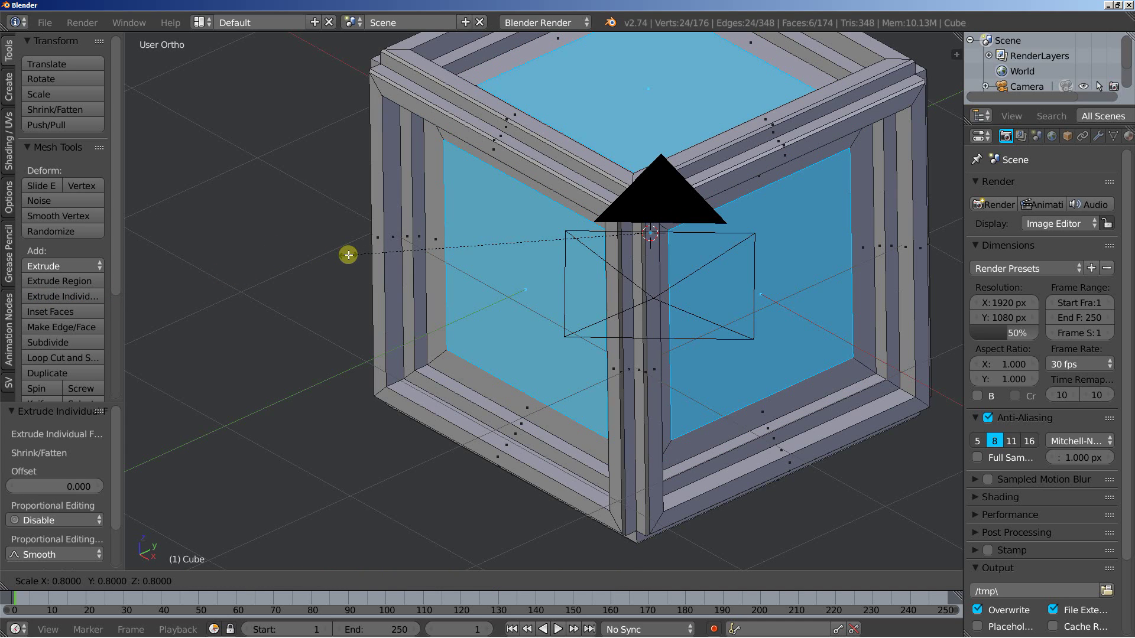
pyautogui.click(391, 254)
pyautogui.moveTo(393, 254); pyautogui.dragTo(467, 259, button='middle')
pyautogui.moveTo(256, 286)
pyautogui.mouseDown(button='middle')
pyautogui.moveTo(286, 286)
pyautogui.moveTo(247, 279)
pyautogui.mouseUp(button='middle')
# Extrude the inner faces individually by 0.231.
pyautogui.click(73, 294)
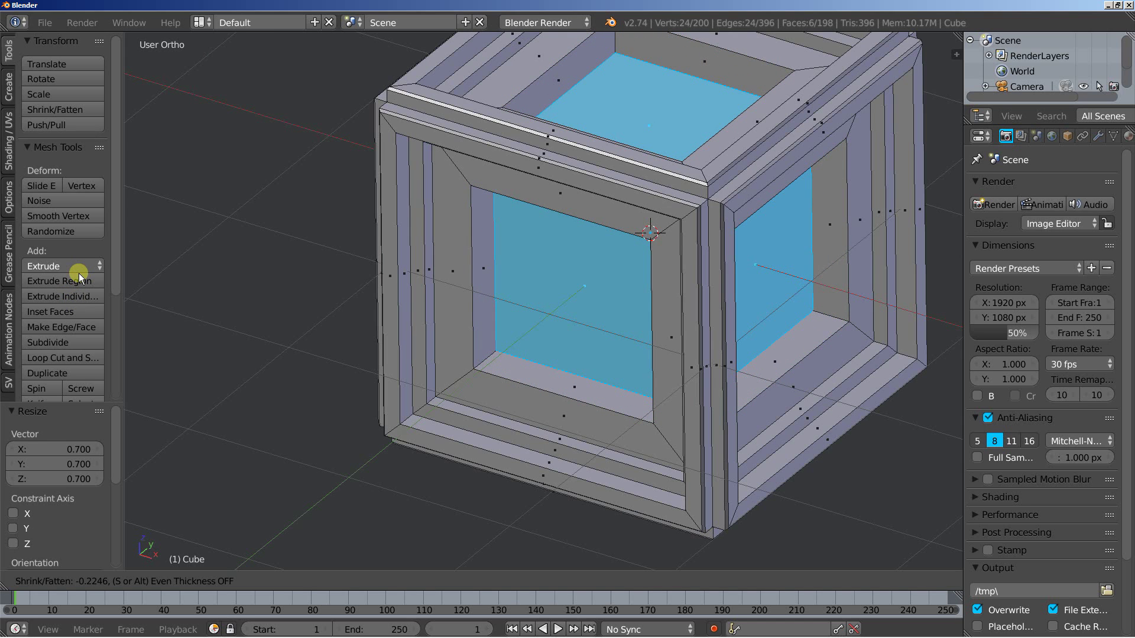
pyautogui.click(79, 272)
pyautogui.moveTo(341, 316); pyautogui.dragTo(405, 304, button='middle')
pyautogui.scroll(3, 331, 304)
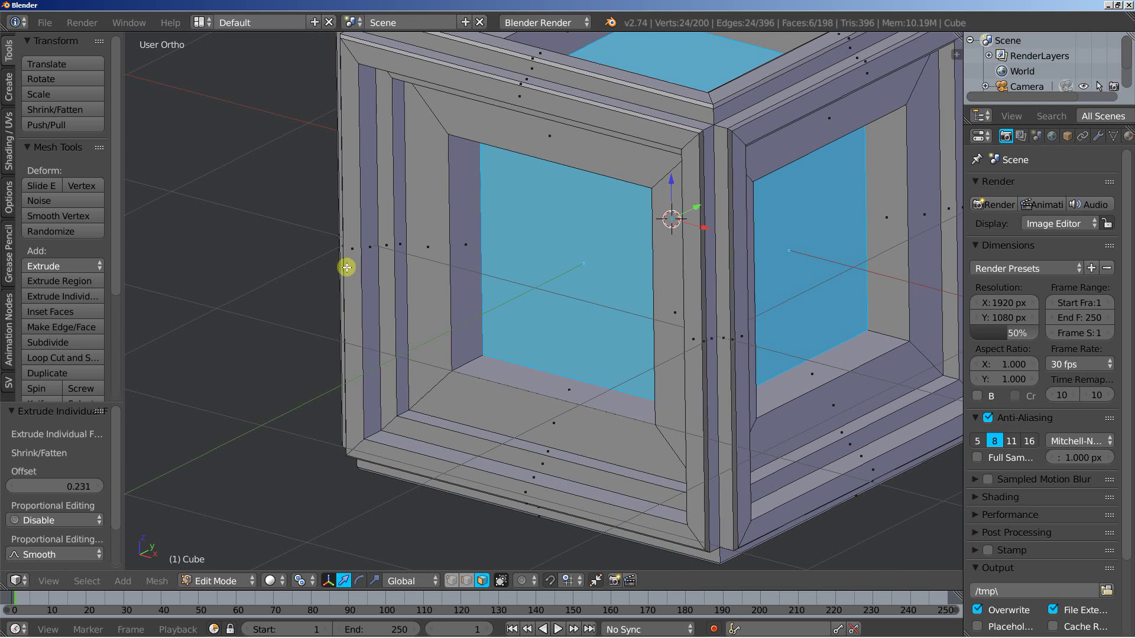
# Extrude the inner faces in place and scale them to 0.9.
pyautogui.click(69, 295)
pyautogui.rightClick(69, 294)
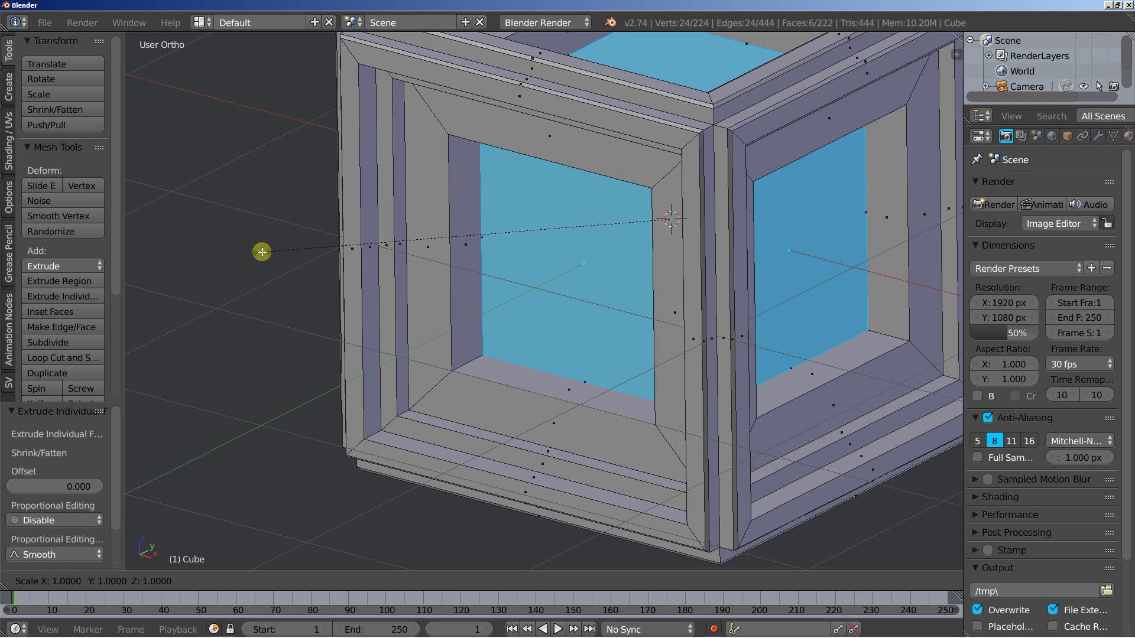
pyautogui.write('s.9')
pyautogui.press('Return')
pyautogui.moveTo(278, 252); pyautogui.dragTo(335, 285, button='middle')
pyautogui.scroll(-1, 334, 285)
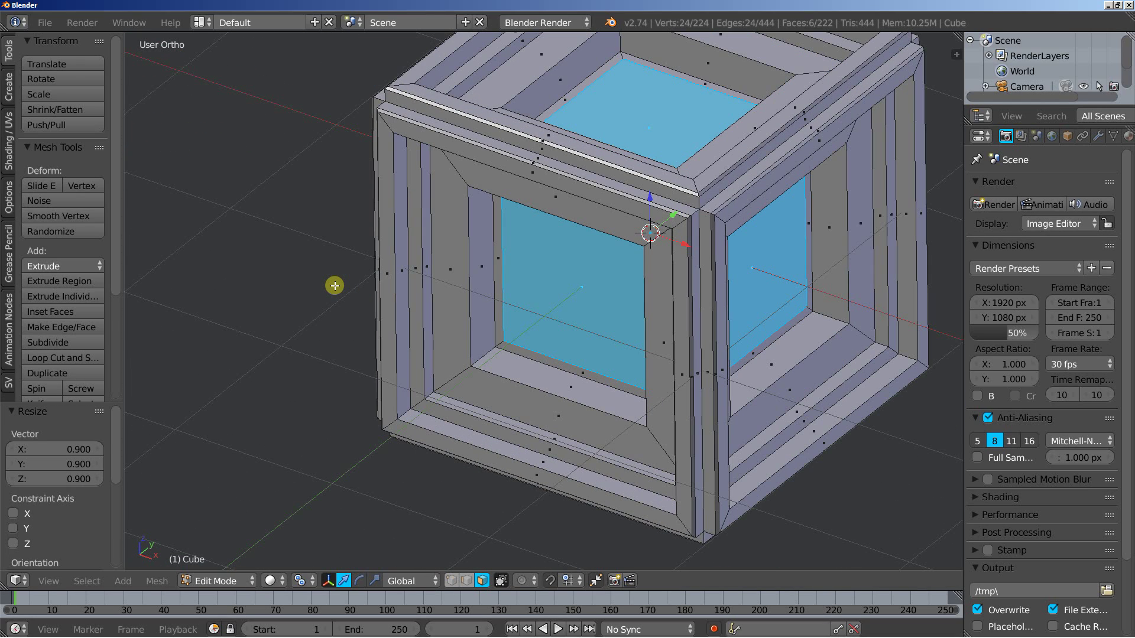
# Subdivide the inner panels with 2 cuts into 3x3 grids.
pyautogui.press('w')
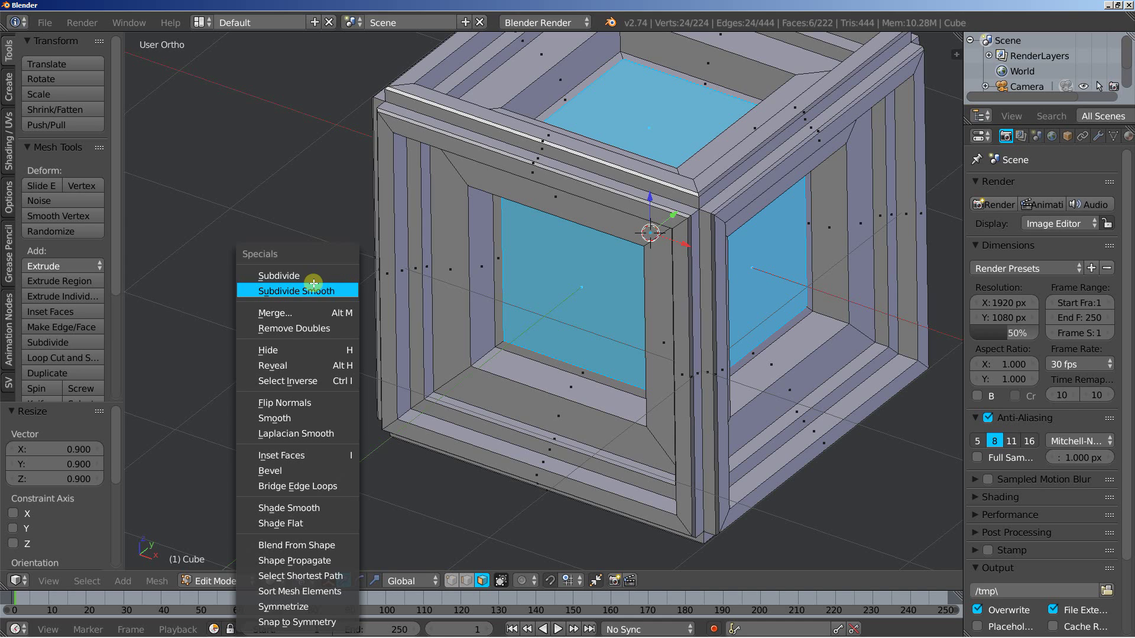
pyautogui.click(292, 277)
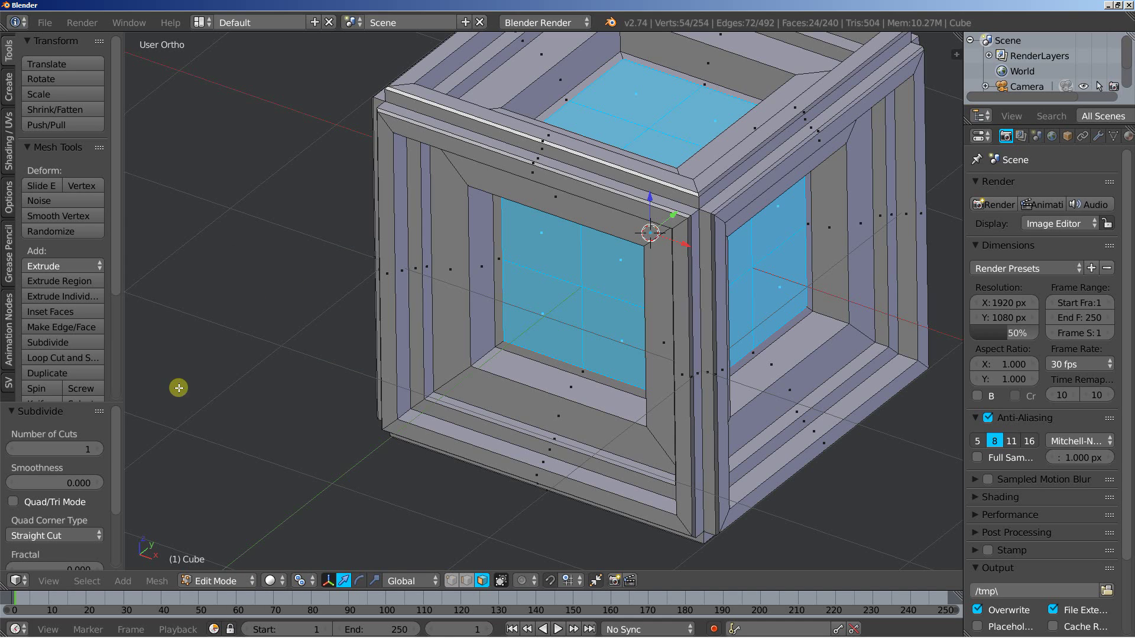
pyautogui.click(101, 448)
pyautogui.scroll(-1, 574, 349)
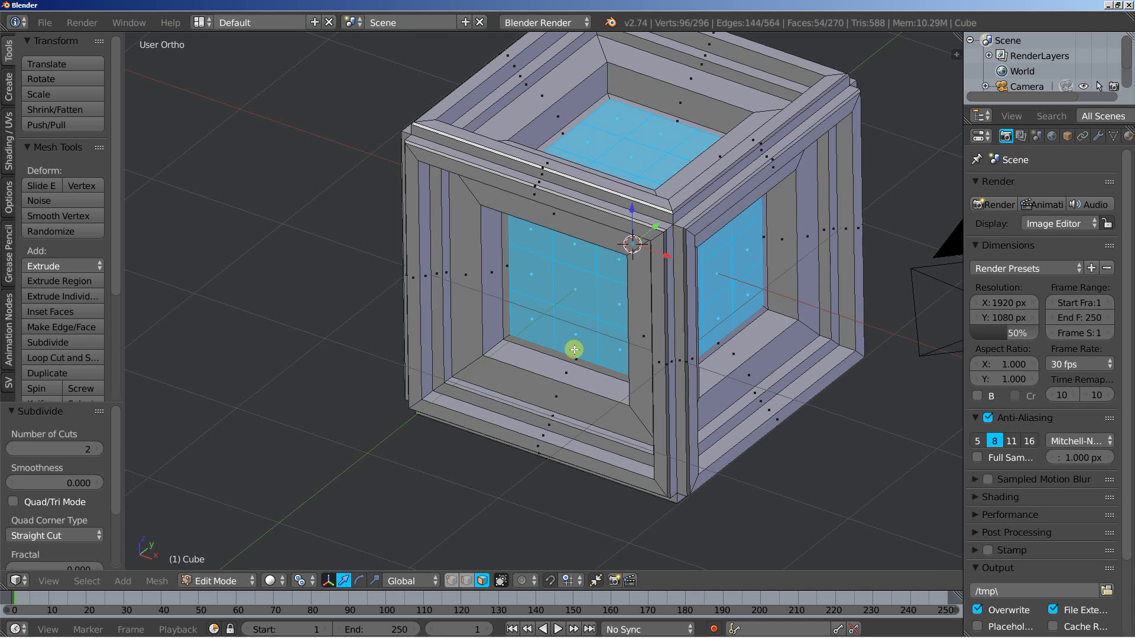
# Select the five plus-shaped squares on the first two panels.
pyautogui.rightClick(573, 291)
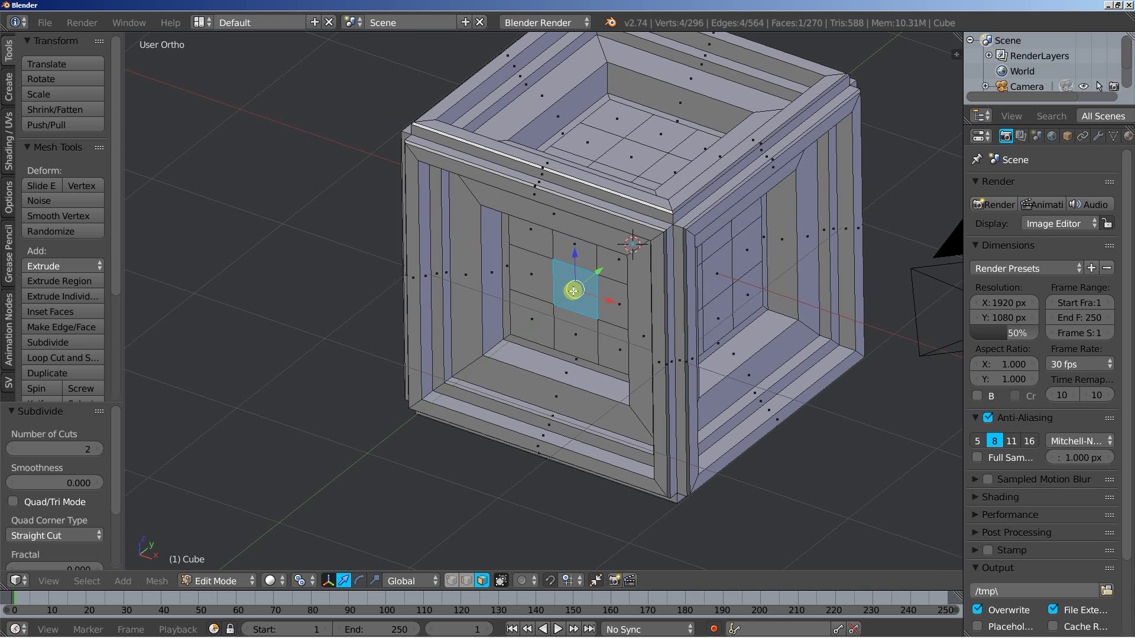
pyautogui.keyDown('shift'); pyautogui.rightClick(576, 250); pyautogui.keyUp('shift')
pyautogui.keyDown('shift'); pyautogui.rightClick(545, 289); pyautogui.keyUp('shift')
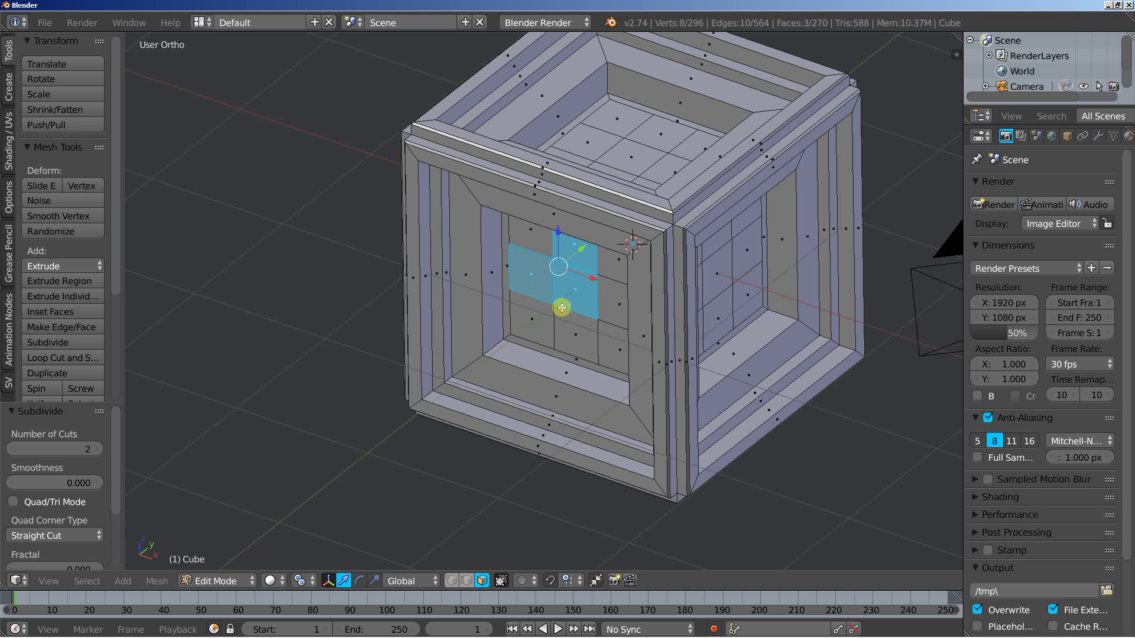
pyautogui.keyDown('shift'); pyautogui.rightClick(576, 330); pyautogui.keyUp('shift')
pyautogui.keyDown('shift'); pyautogui.rightClick(611, 306); pyautogui.keyUp('shift')
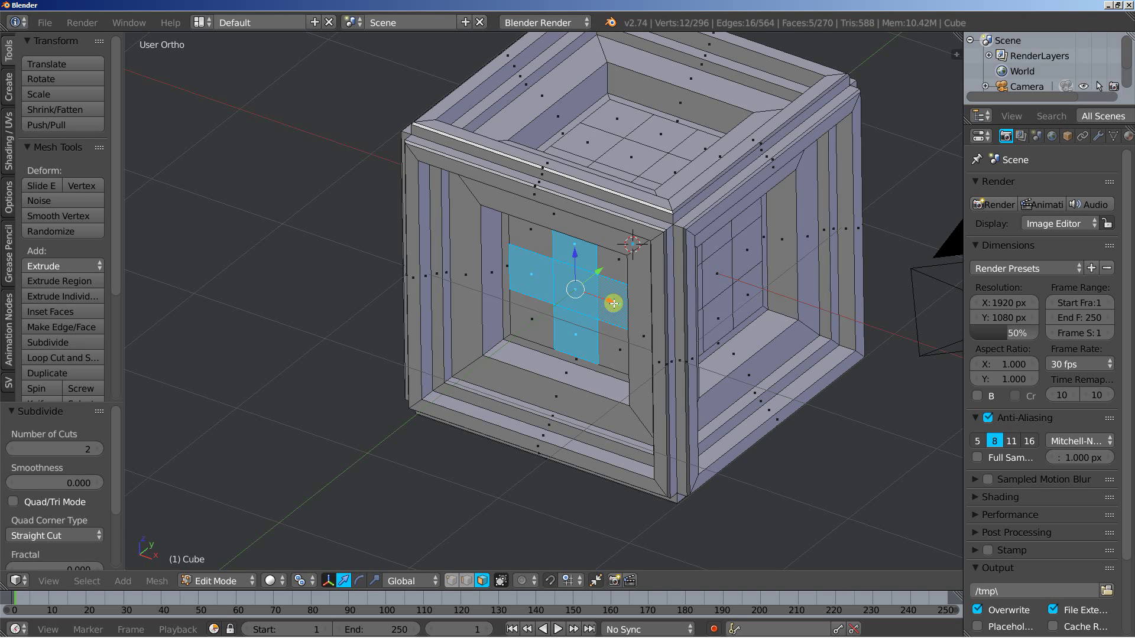
pyautogui.moveTo(731, 354); pyautogui.dragTo(663, 363, button='middle')
pyautogui.keyDown('shift'); pyautogui.rightClick(674, 353); pyautogui.keyUp('shift')
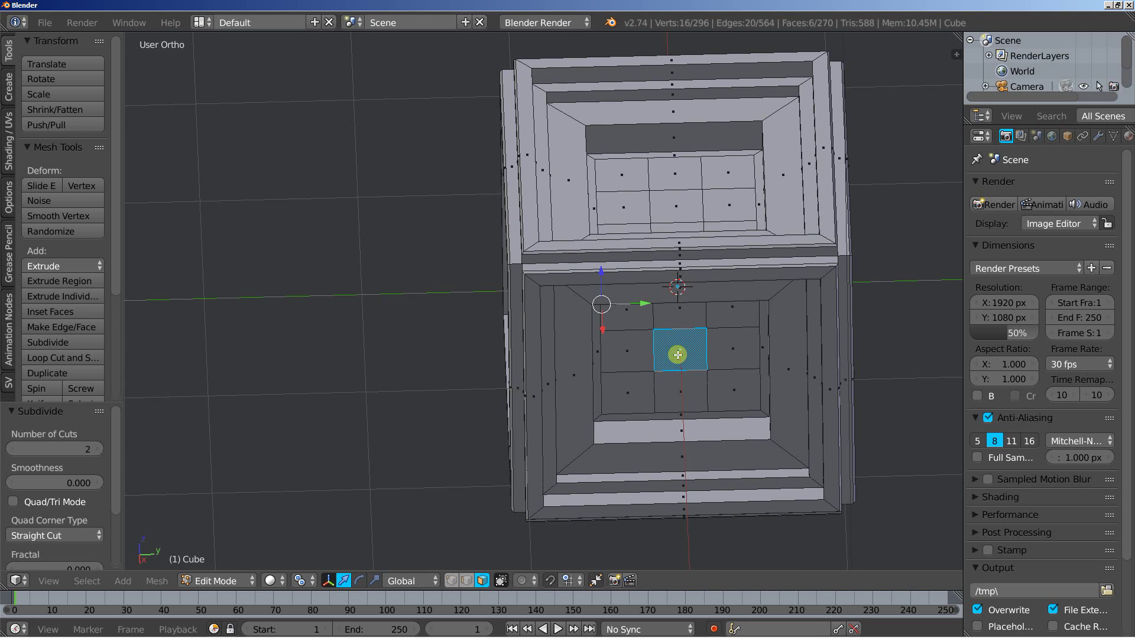
pyautogui.keyDown('shift'); pyautogui.rightClick(684, 316); pyautogui.keyUp('shift')
pyautogui.keyDown('shift'); pyautogui.rightClick(627, 351); pyautogui.keyUp('shift')
pyautogui.keyDown('shift'); pyautogui.rightClick(739, 351); pyautogui.keyUp('shift')
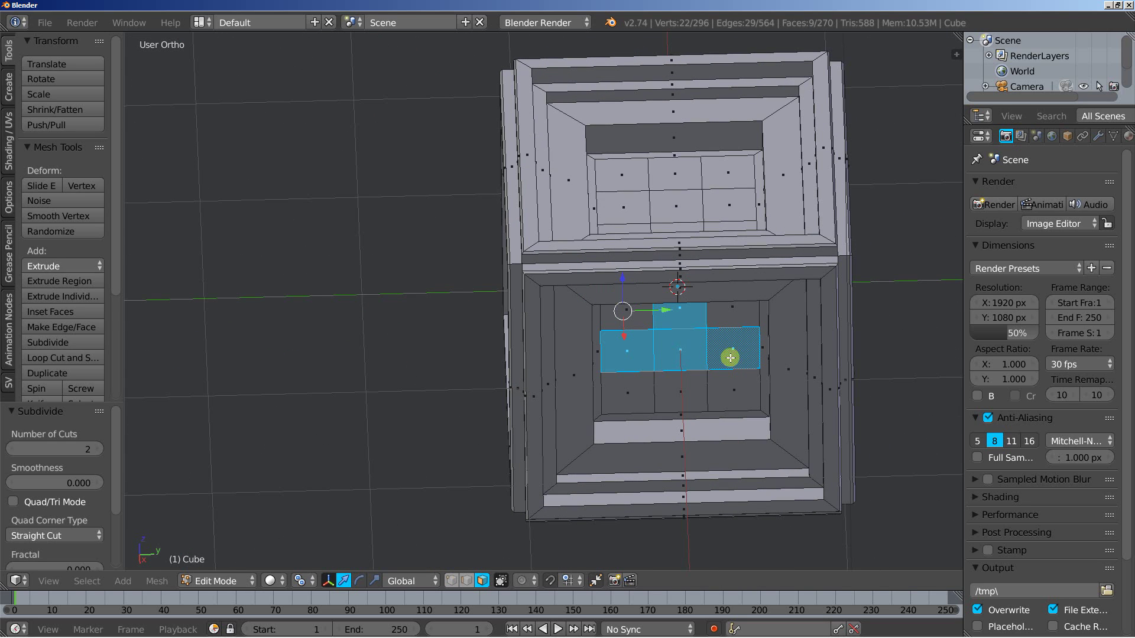
pyautogui.keyDown('shift'); pyautogui.rightClick(680, 392); pyautogui.keyUp('shift')
# Add the plus-shaped squares on two more side panels to the selection.
pyautogui.moveTo(727, 420); pyautogui.dragTo(651, 396, button='middle')
pyautogui.keyDown('shift'); pyautogui.rightClick(728, 366); pyautogui.keyUp('shift')
pyautogui.keyDown('shift'); pyautogui.rightClick(759, 355); pyautogui.keyUp('shift')
pyautogui.keyDown('shift'); pyautogui.rightClick(757, 322); pyautogui.keyUp('shift')
pyautogui.keyDown('shift'); pyautogui.rightClick(761, 397); pyautogui.keyUp('shift')
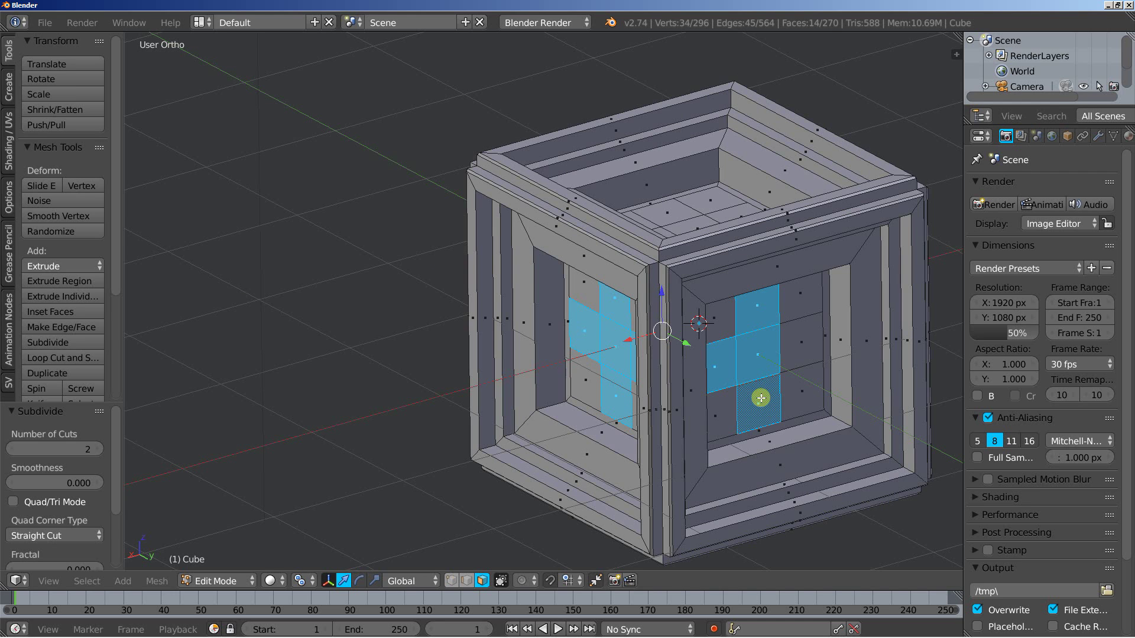
pyautogui.keyDown('shift'); pyautogui.rightClick(796, 353); pyautogui.keyUp('shift')
pyautogui.moveTo(811, 380); pyautogui.dragTo(664, 357, button='middle')
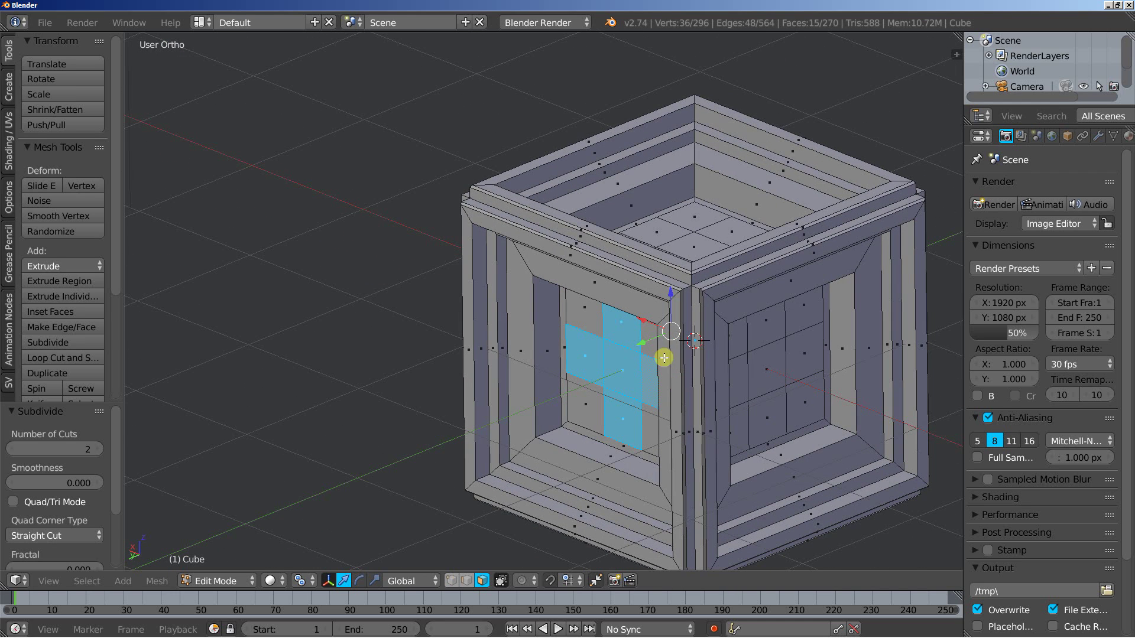
pyautogui.keyDown('shift'); pyautogui.rightClick(744, 381); pyautogui.keyUp('shift')
pyautogui.keyDown('shift'); pyautogui.rightClick(765, 374); pyautogui.keyUp('shift')
pyautogui.keyDown('shift'); pyautogui.rightClick(769, 332); pyautogui.keyUp('shift')
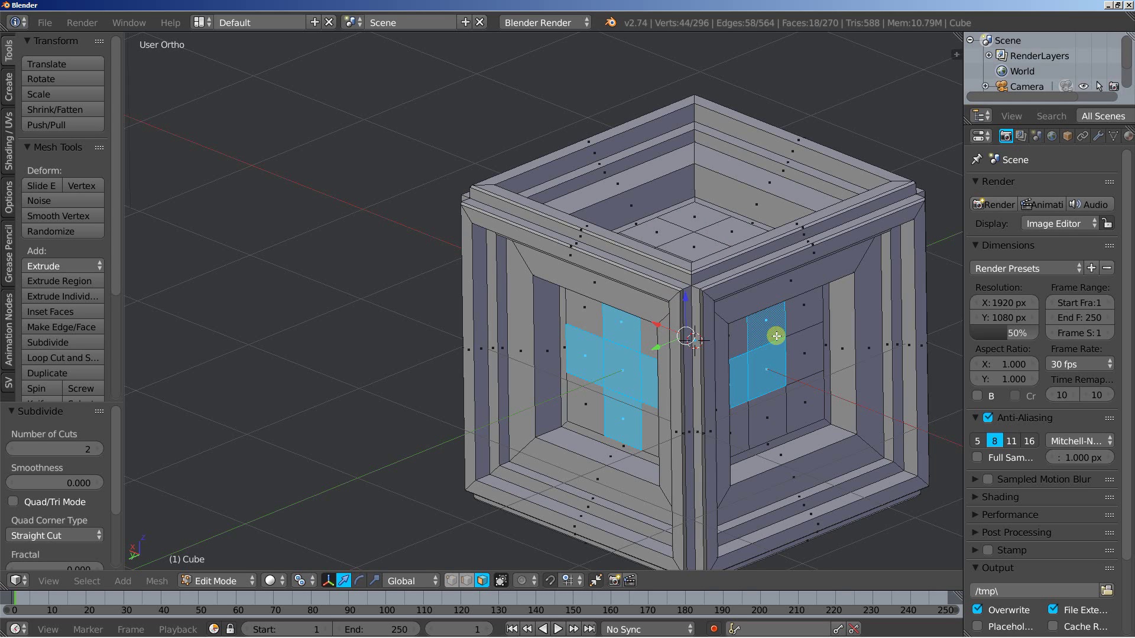
pyautogui.keyDown('shift'); pyautogui.rightClick(800, 355); pyautogui.keyUp('shift')
pyautogui.keyDown('shift'); pyautogui.rightClick(768, 405); pyautogui.keyUp('shift')
pyautogui.moveTo(598, 378); pyautogui.dragTo(428, 376, button='middle')
pyautogui.keyDown('shift'); pyautogui.moveTo(643, 338); pyautogui.dragTo(564, 290, button='middle'); pyautogui.keyUp('shift')
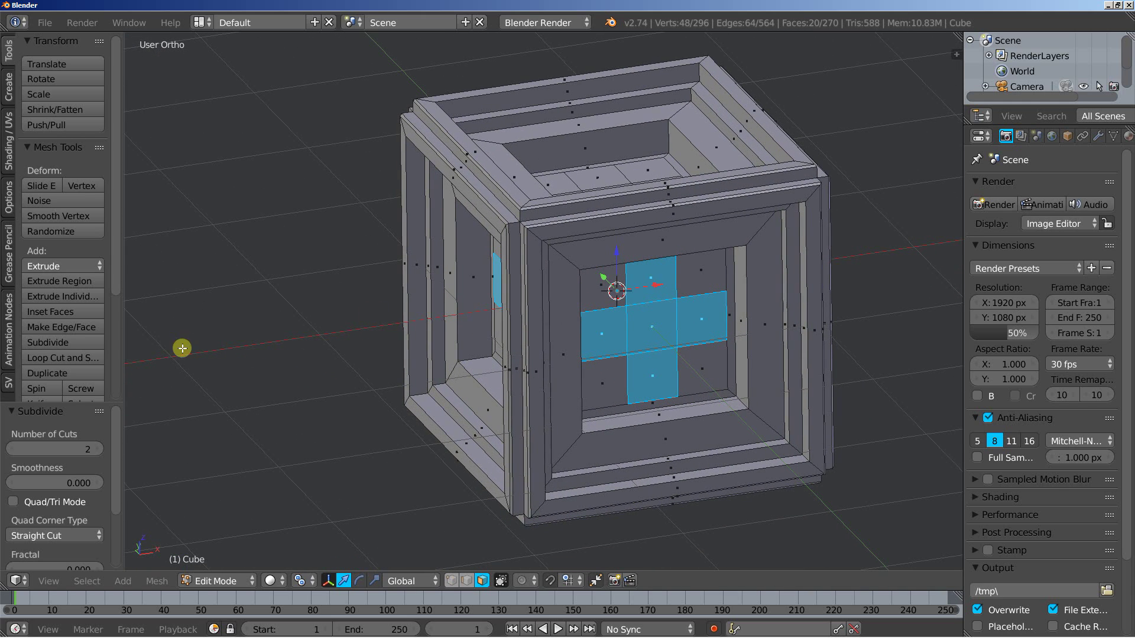
# Extrude the plus squares in place and inset them to 0.7.
pyautogui.click(61, 296)
pyautogui.rightClick(61, 296)
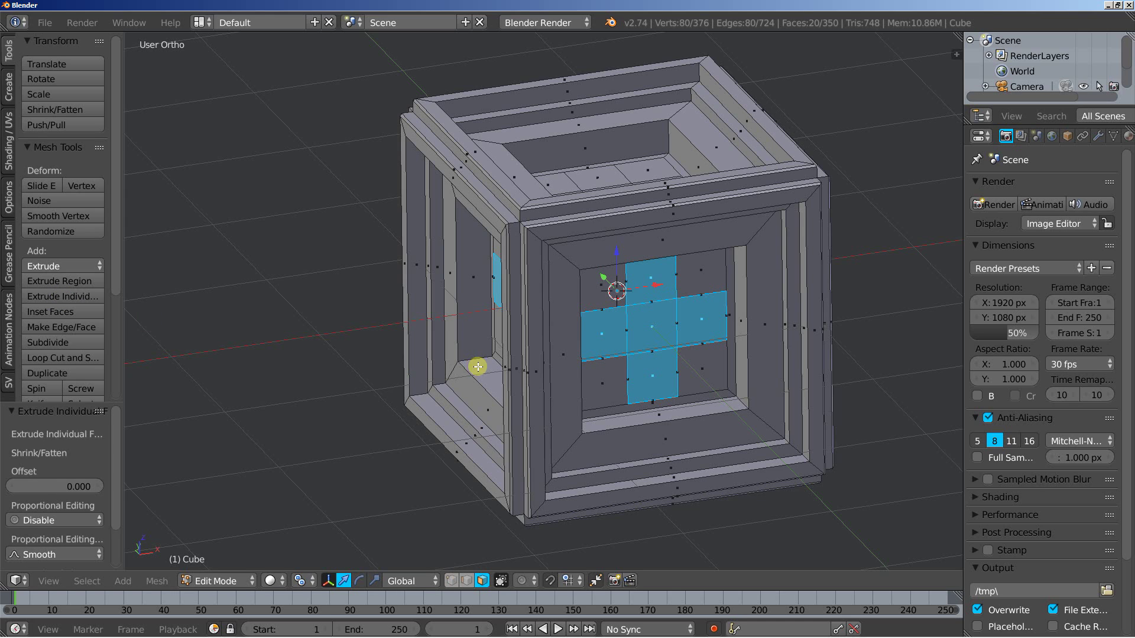
pyautogui.press('s')
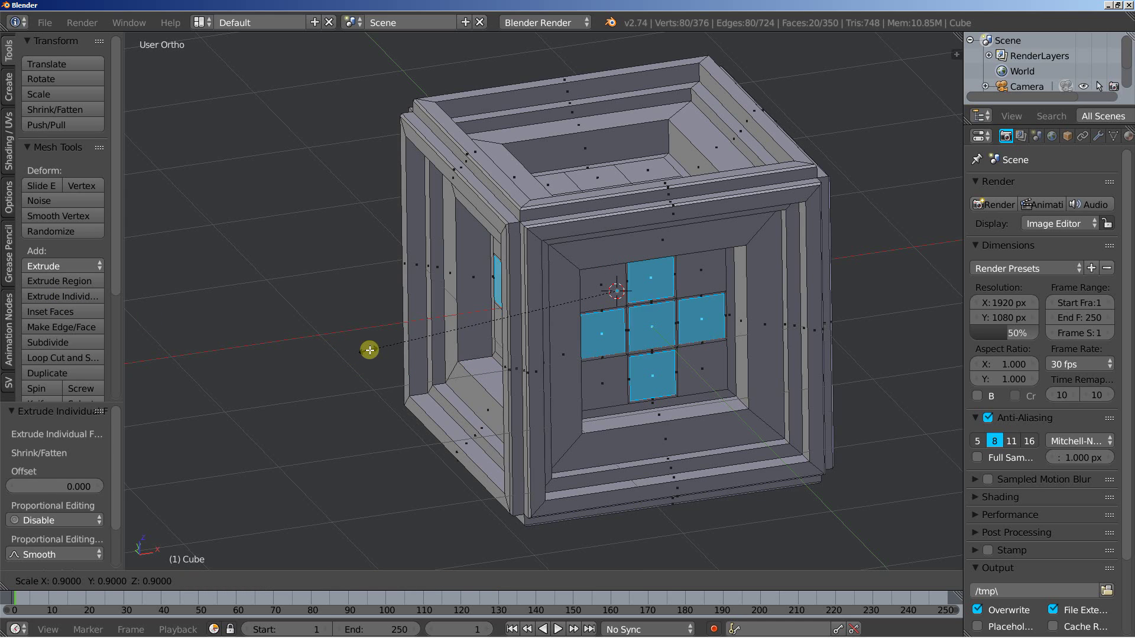
pyautogui.click(420, 341)
pyautogui.moveTo(691, 317); pyautogui.dragTo(587, 337, button='middle')
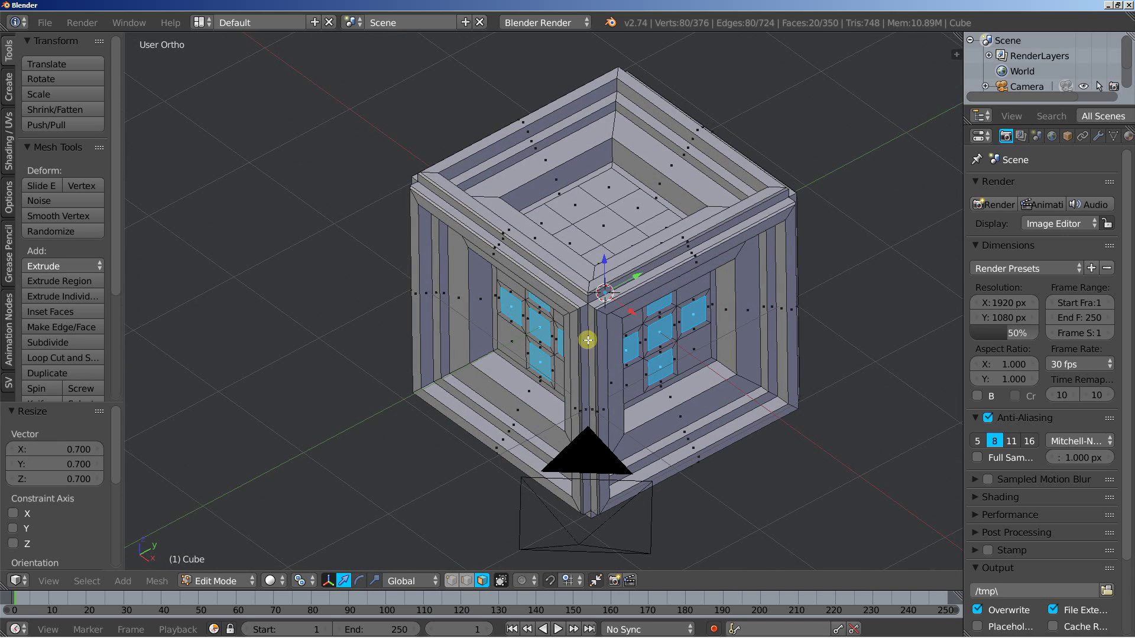
# Extrude the inset squares individually at -1 into long bars.
pyautogui.click(80, 293)
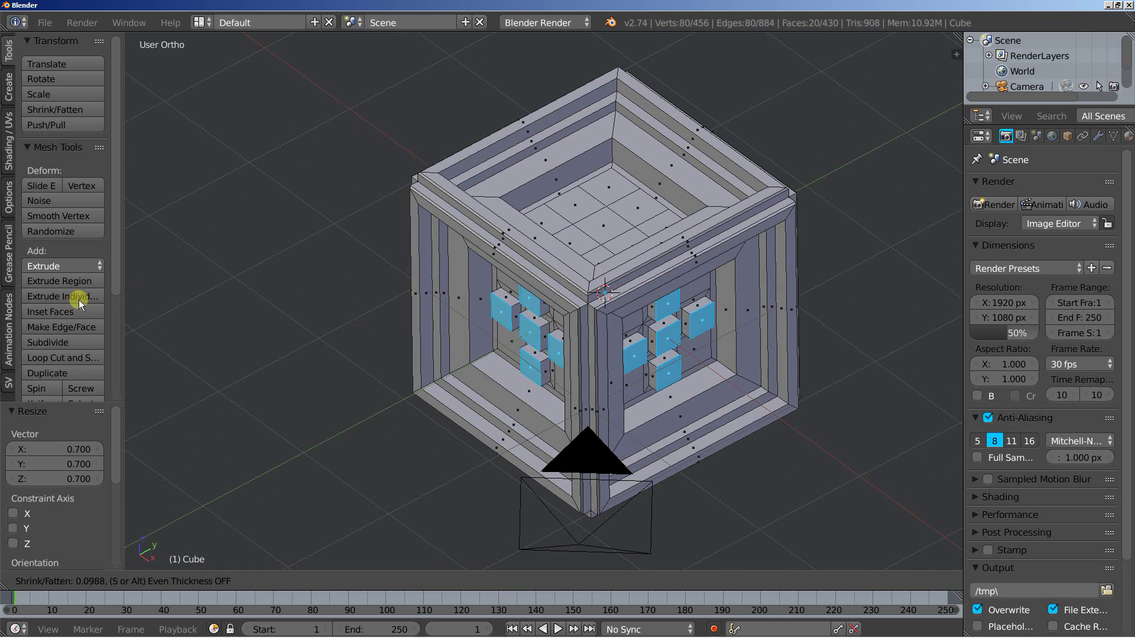
pyautogui.write('000')
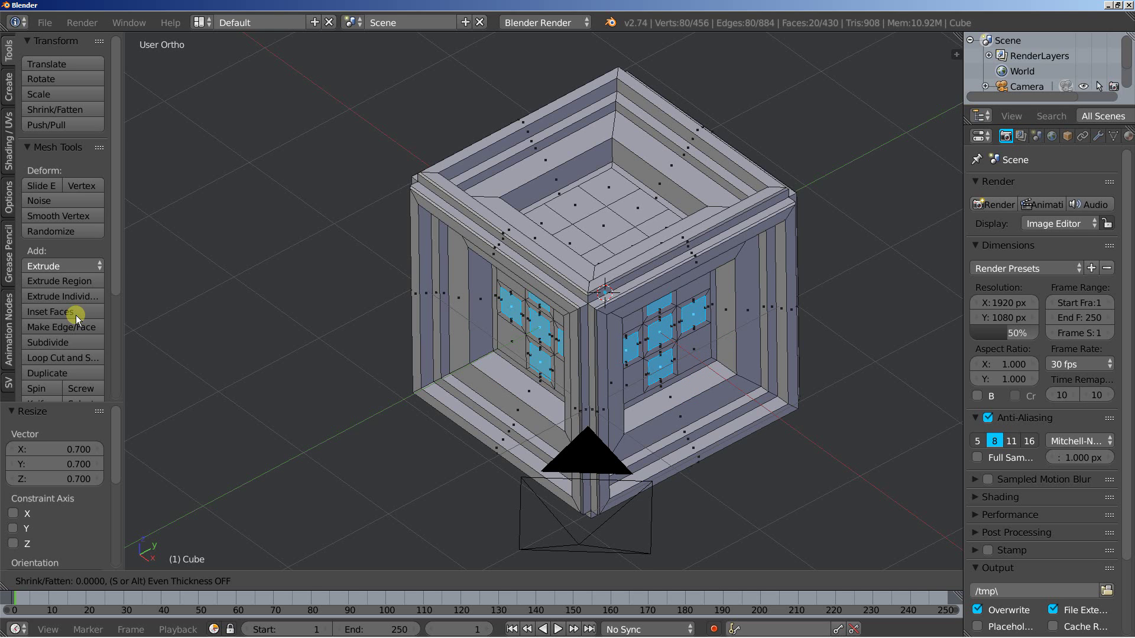
pyautogui.write('-1')
pyautogui.press('Return')
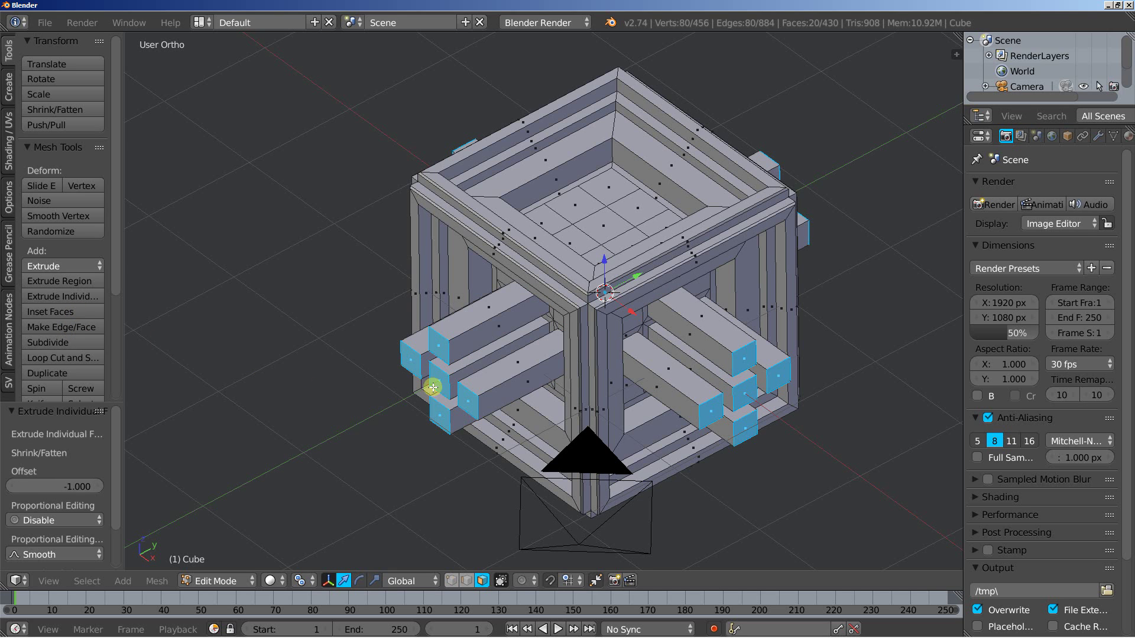
pyautogui.moveTo(565, 370); pyautogui.dragTo(491, 373, button='middle')
pyautogui.click(65, 295)
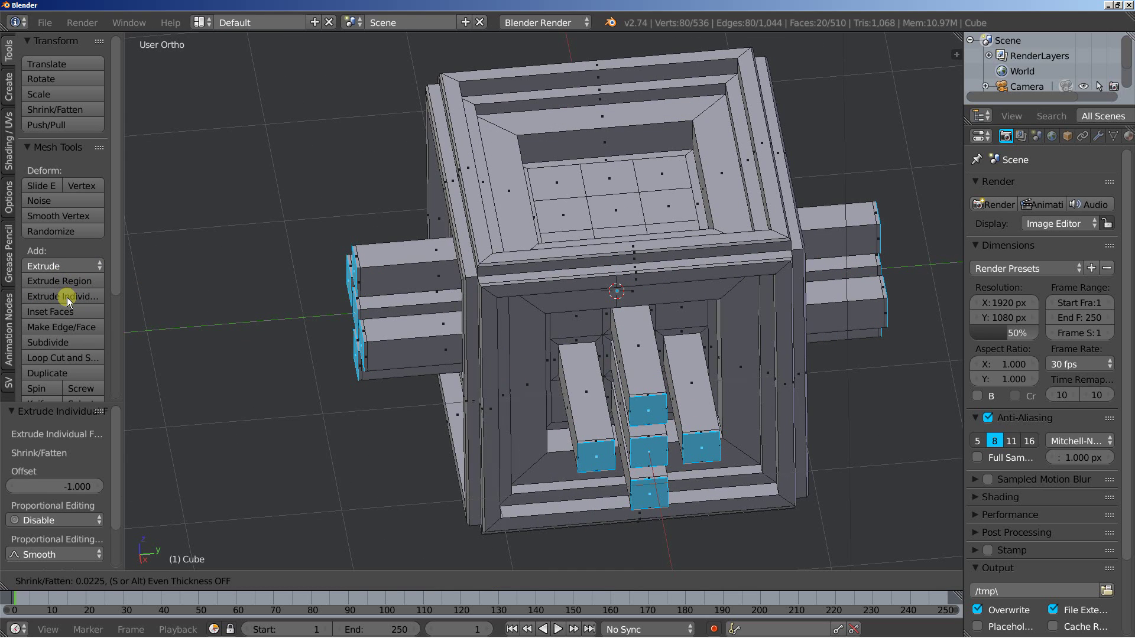
# Scale the bar end faces.
pyautogui.moveTo(444, 332); pyautogui.dragTo(349, 248, button='middle')
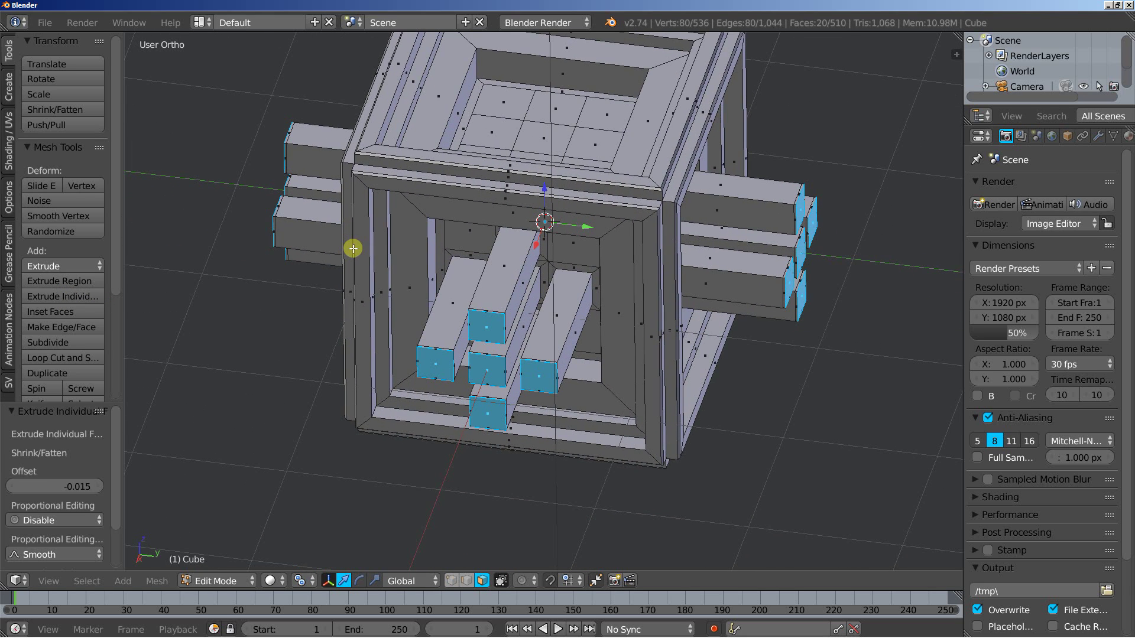
pyautogui.scroll(2, 346, 247)
pyautogui.press('s')
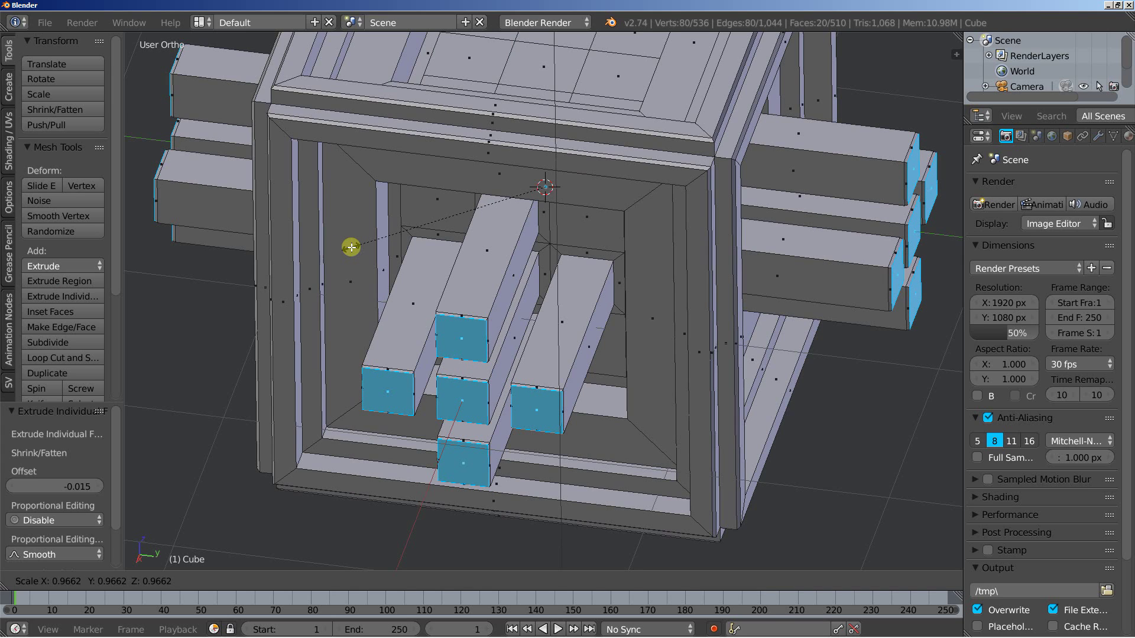
pyautogui.click(351, 247)
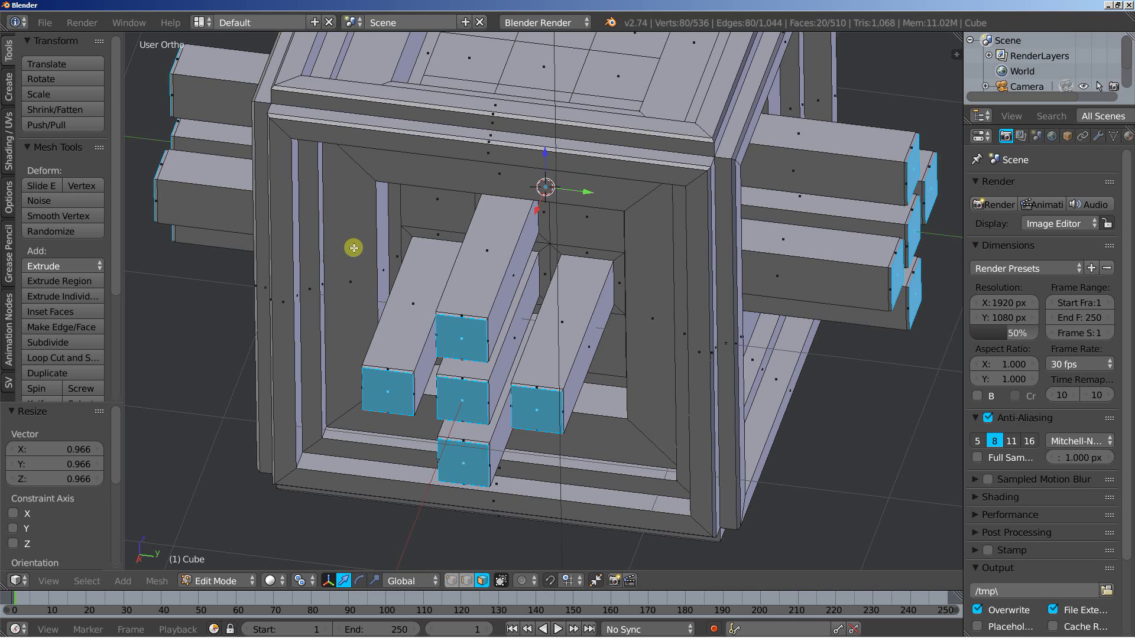
# Extrude the bar ends in place and inset them to 0.8.
pyautogui.click(87, 299)
pyautogui.rightClick(85, 299)
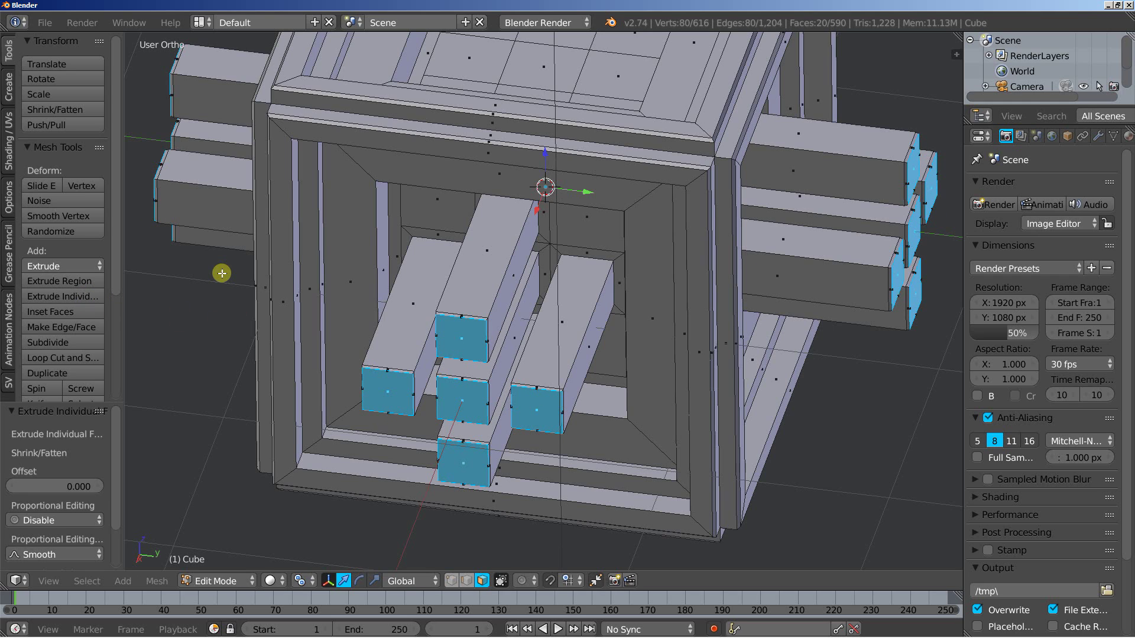
pyautogui.press('s')
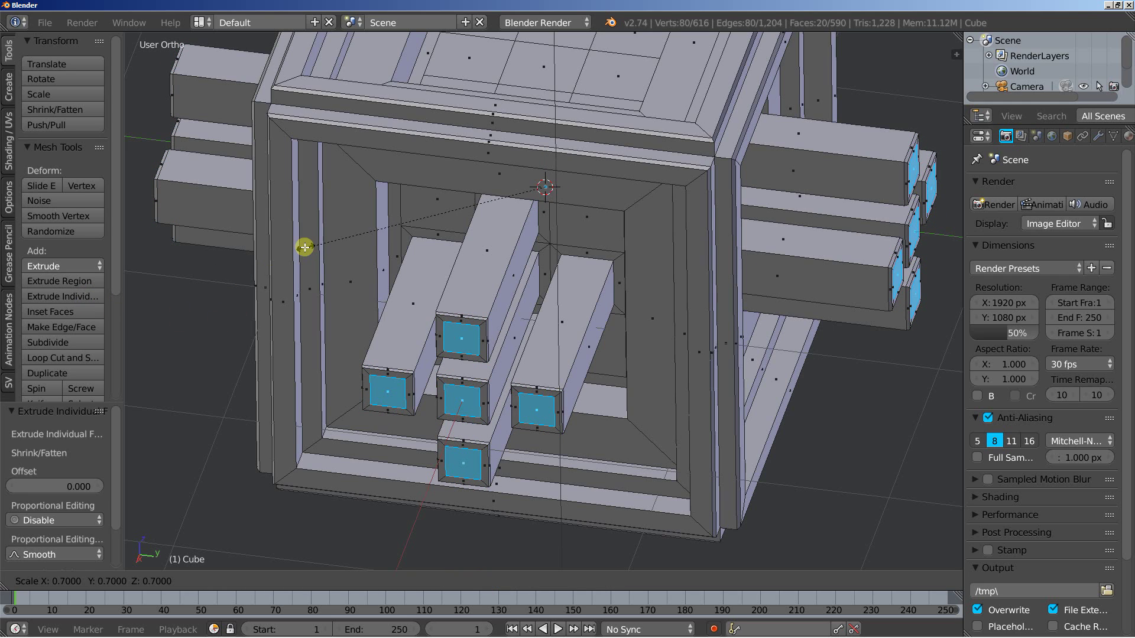
pyautogui.click(302, 247)
pyautogui.moveTo(531, 287); pyautogui.dragTo(510, 289, button='middle')
# Extrude the ends slightly outward, then extrude again and shrink them to 0.4.
pyautogui.click(78, 295)
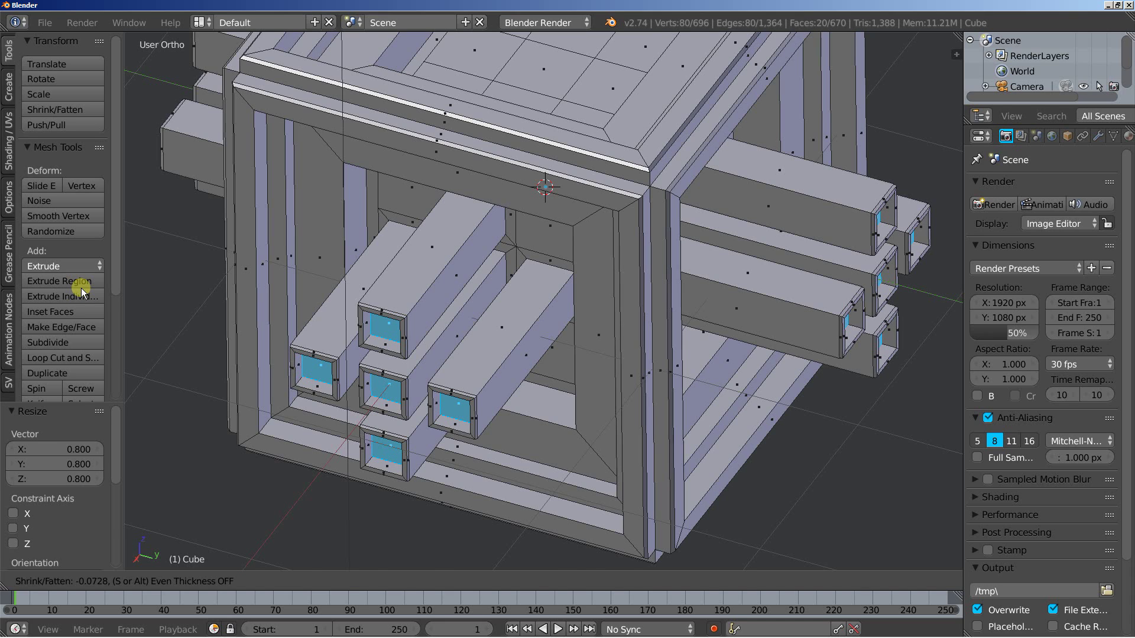
pyautogui.click(80, 289)
pyautogui.click(71, 295)
pyautogui.click(71, 293)
pyautogui.press('s')
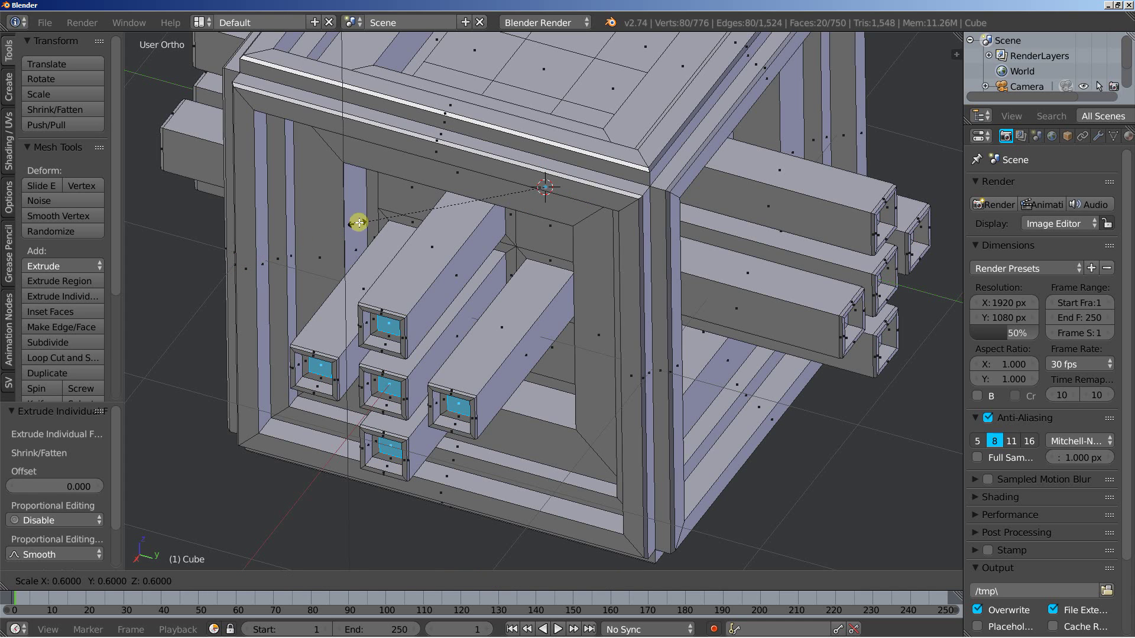
pyautogui.click(428, 200)
pyautogui.scroll(-3, 428, 224)
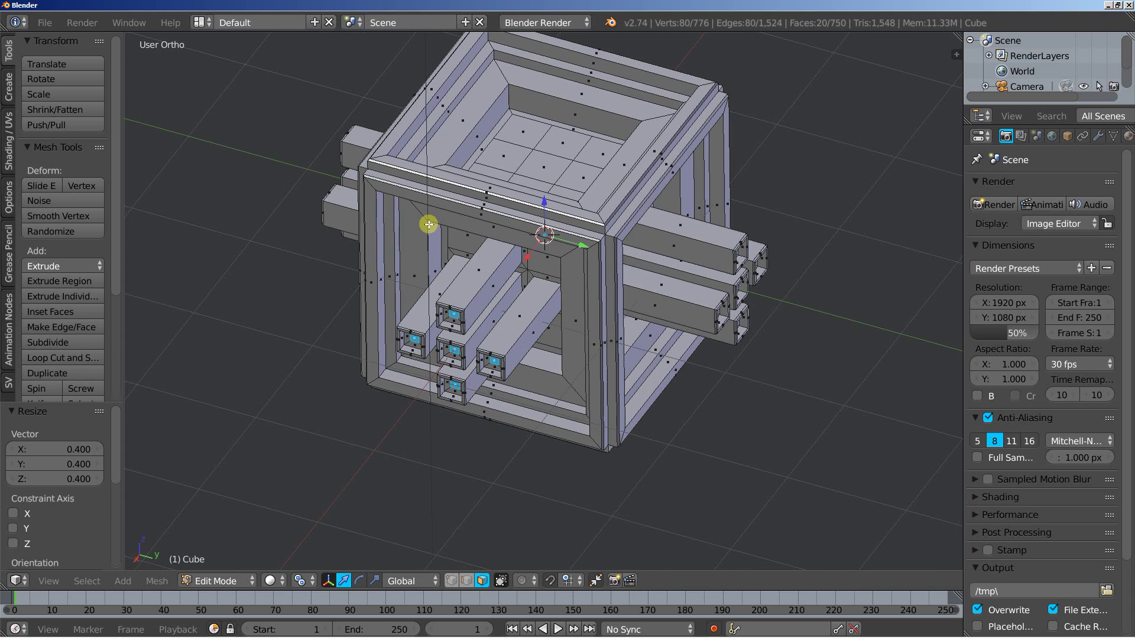
# Extrude the small end faces at -1 into long thin rods.
pyautogui.click(73, 299)
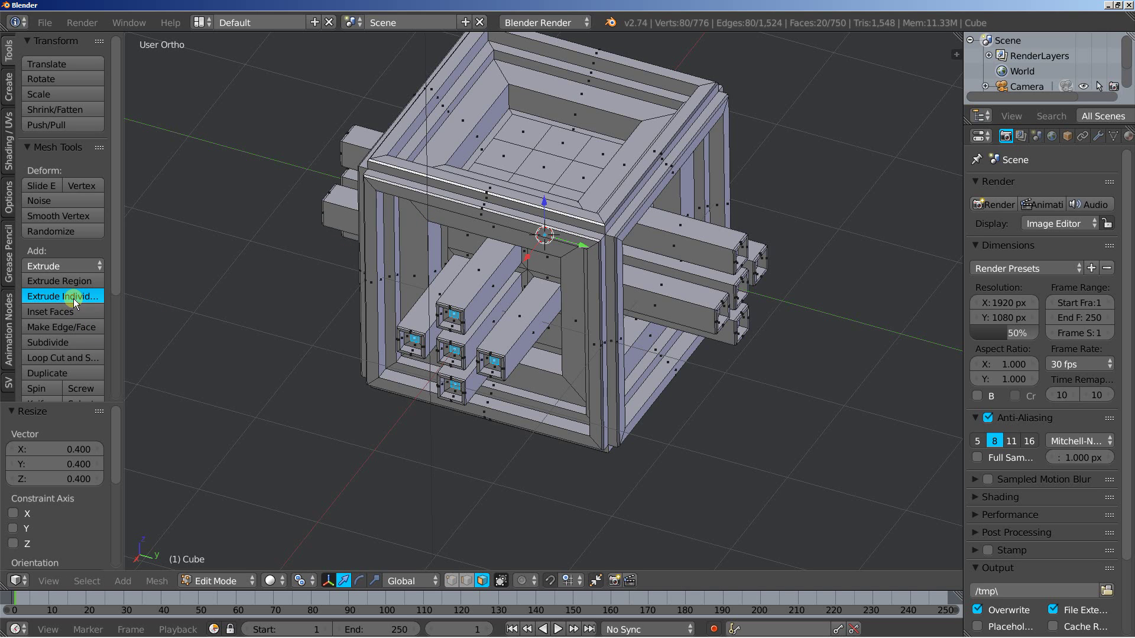
pyautogui.click(162, 347)
pyautogui.moveTo(372, 318); pyautogui.dragTo(335, 355, button='middle')
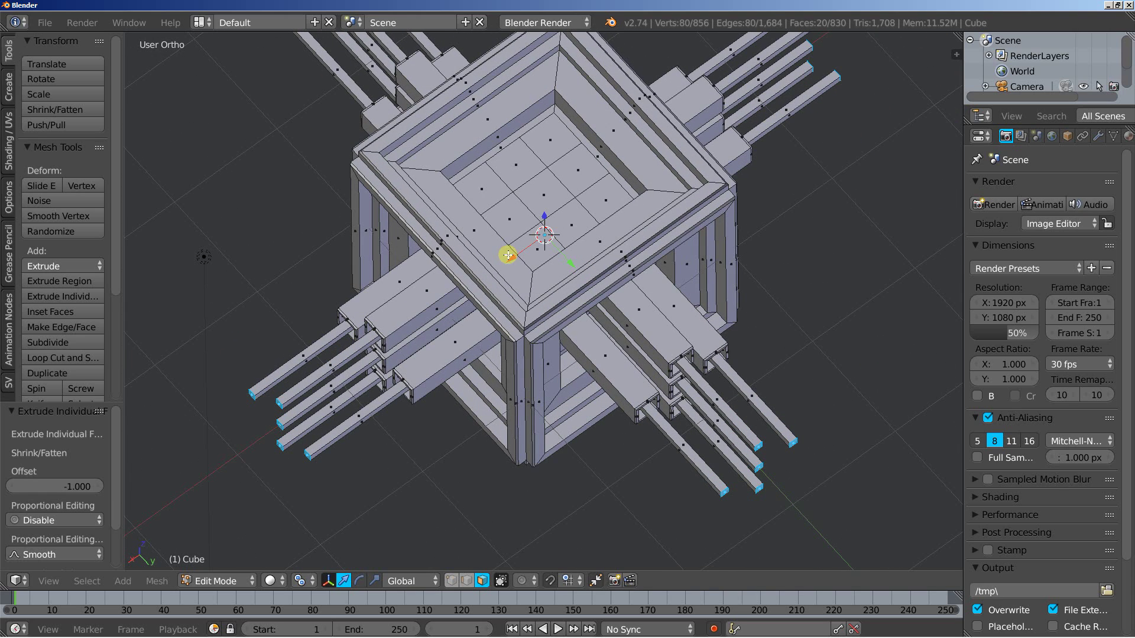
# Select a row of three faces on the top panel and three underneath.
pyautogui.rightClick(518, 168)
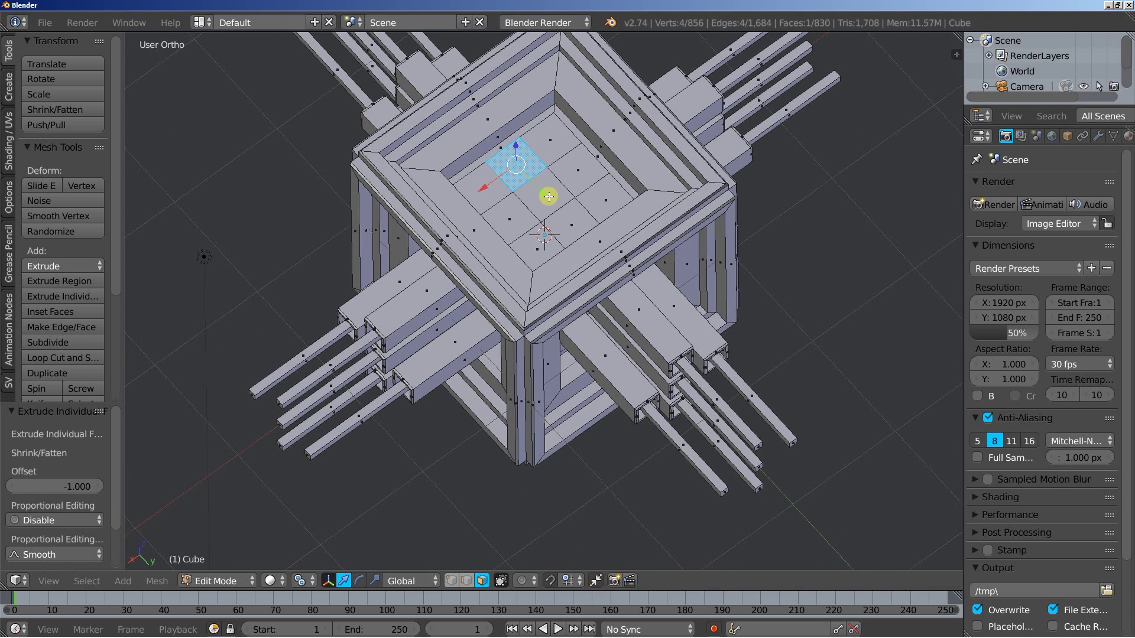
pyautogui.keyDown('shift'); pyautogui.rightClick(548, 194); pyautogui.keyUp('shift')
pyautogui.keyDown('shift'); pyautogui.rightClick(569, 226); pyautogui.keyUp('shift')
pyautogui.moveTo(554, 359); pyautogui.dragTo(550, 200, button='middle')
pyautogui.keyDown('shift'); pyautogui.rightClick(567, 288); pyautogui.keyUp('shift')
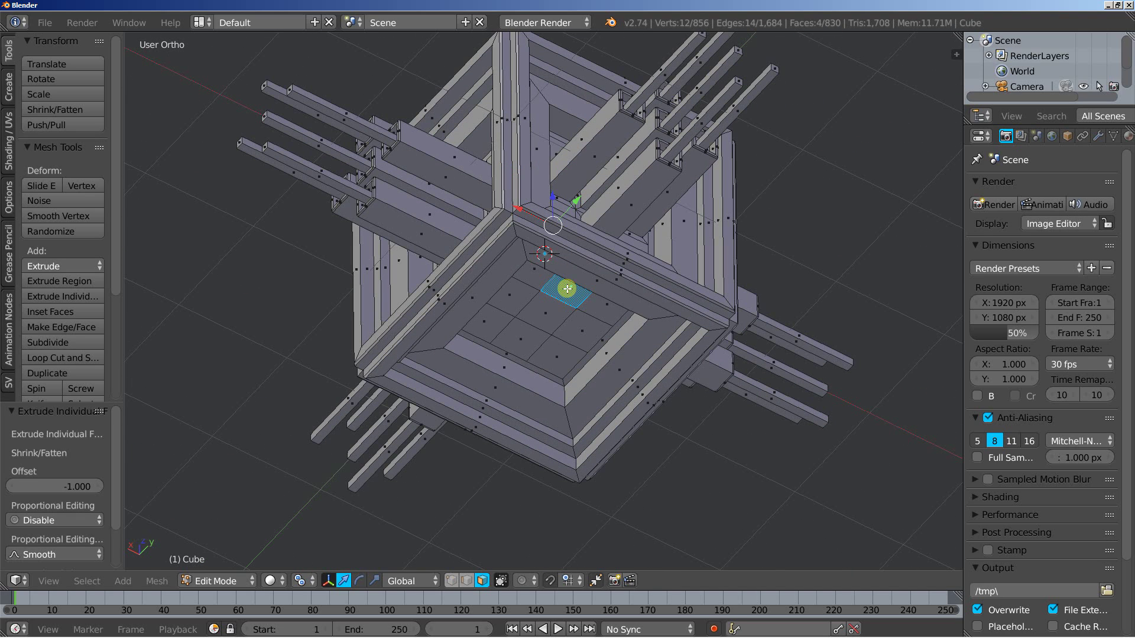
pyautogui.keyDown('shift'); pyautogui.rightClick(549, 309); pyautogui.keyUp('shift')
pyautogui.keyDown('shift'); pyautogui.rightClick(517, 338); pyautogui.keyUp('shift')
pyautogui.moveTo(558, 132); pyautogui.dragTo(571, 298, button='middle')
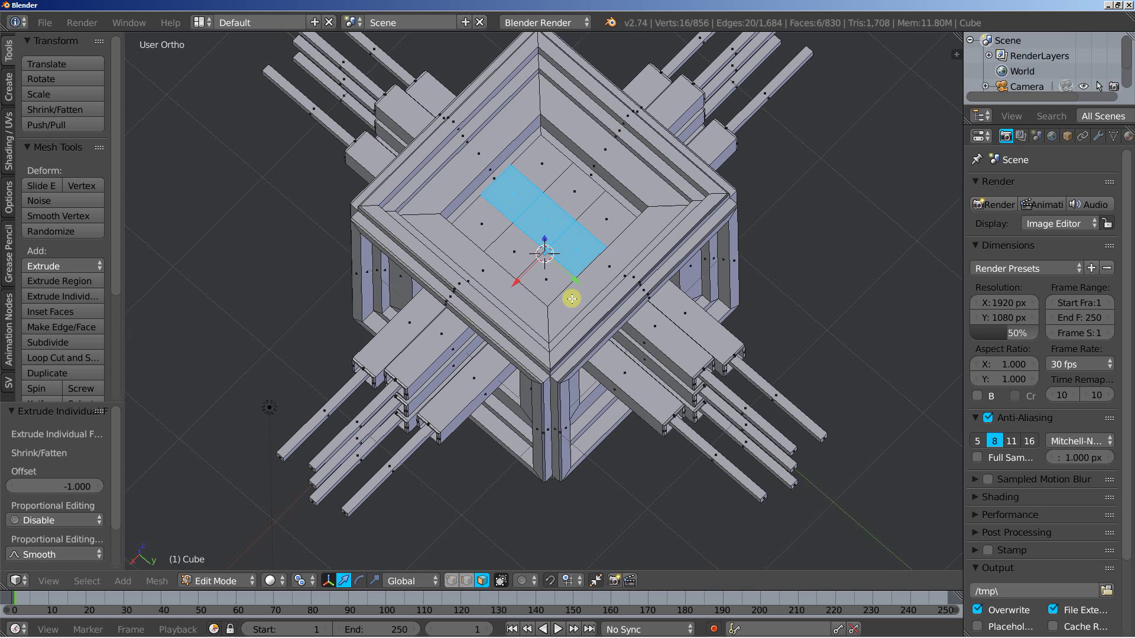
# Extrude the six faces in place, scale them to 0.7, and extrude again flush.
pyautogui.click(72, 293)
pyautogui.rightClick(72, 296)
pyautogui.press('s')
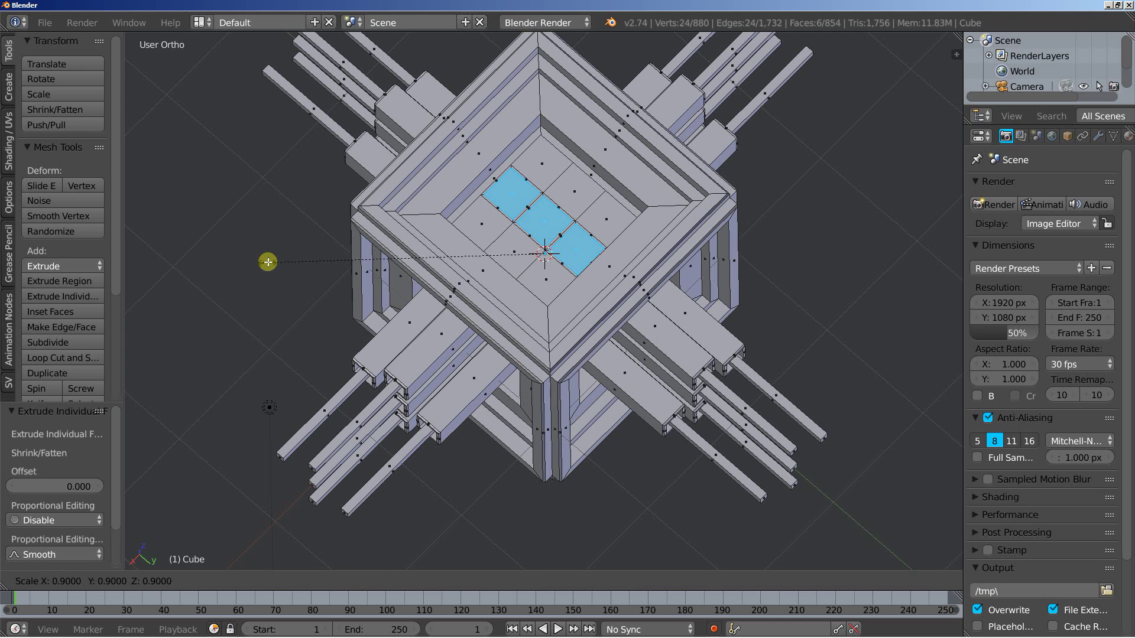
pyautogui.click(340, 255)
pyautogui.moveTo(443, 291); pyautogui.dragTo(464, 272, button='middle')
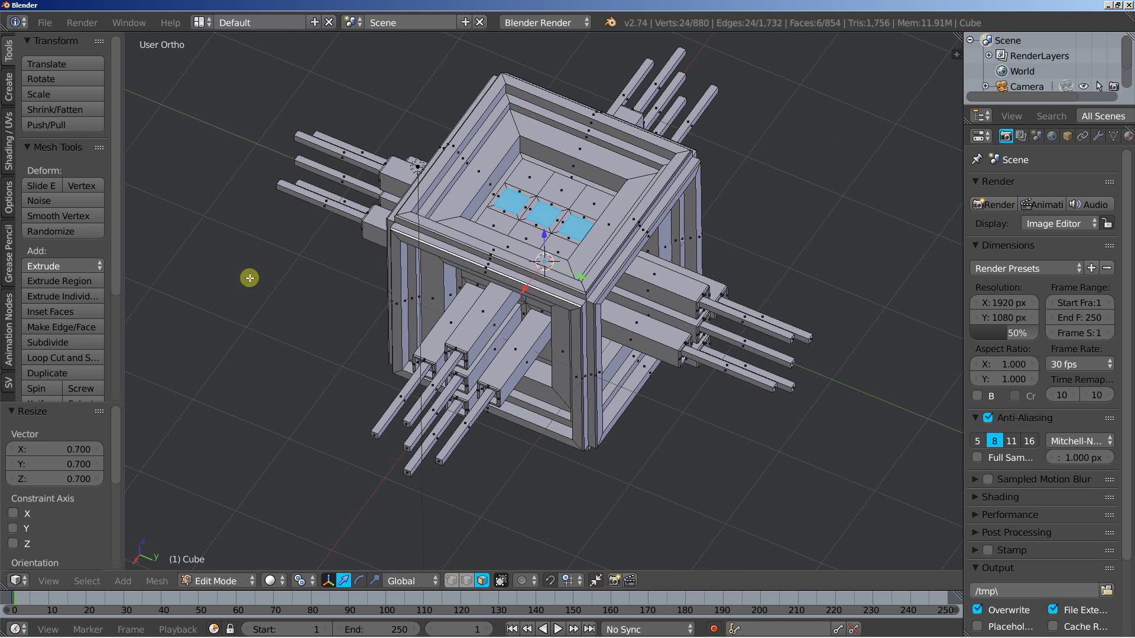
pyautogui.click(90, 299)
pyautogui.moveTo(136, 271)
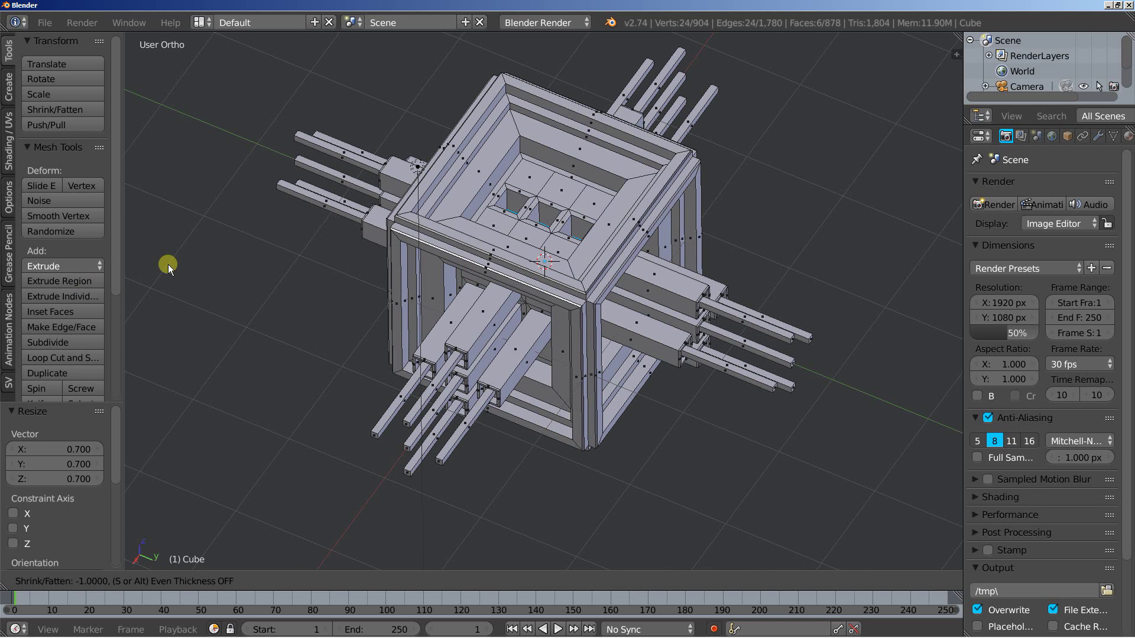
pyautogui.rightClick(77, 276)
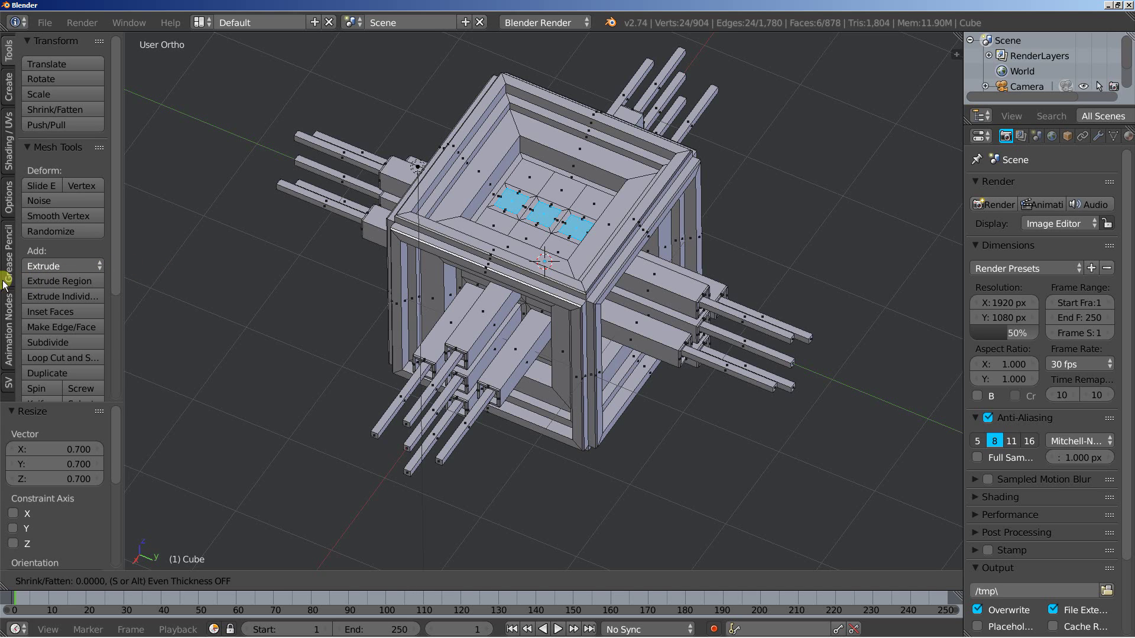
# Extrude the three top-panel faces individually upward into tall columns.
pyautogui.click(556, 345)
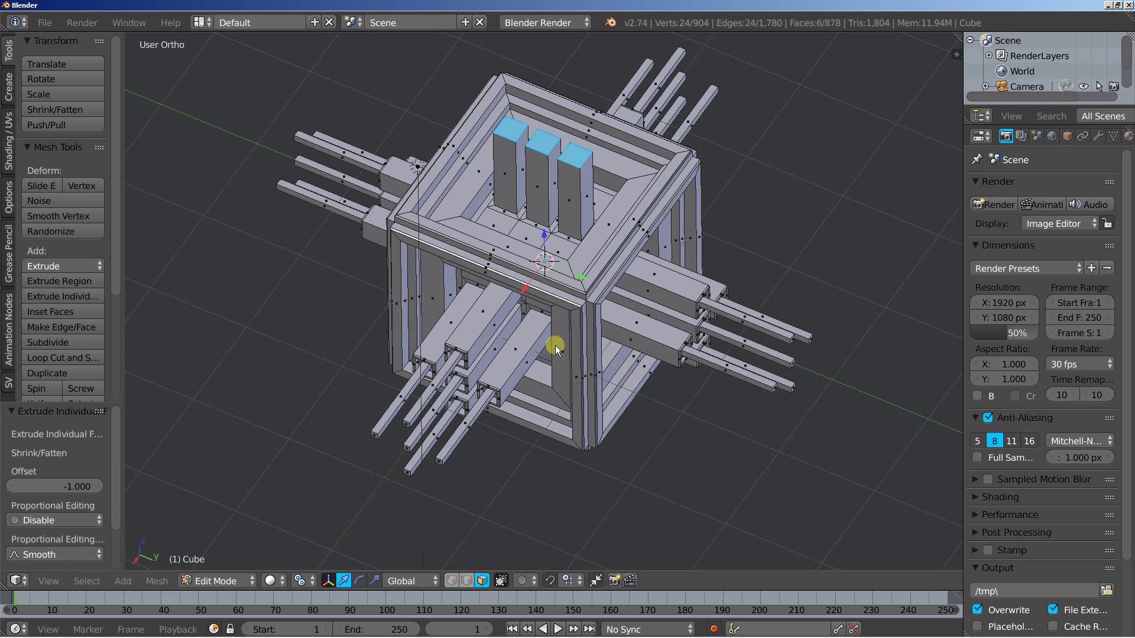
pyautogui.keyDown('shift'); pyautogui.moveTo(683, 316); pyautogui.dragTo(661, 359, button='middle'); pyautogui.keyUp('shift')
pyautogui.scroll(5, 660, 359)
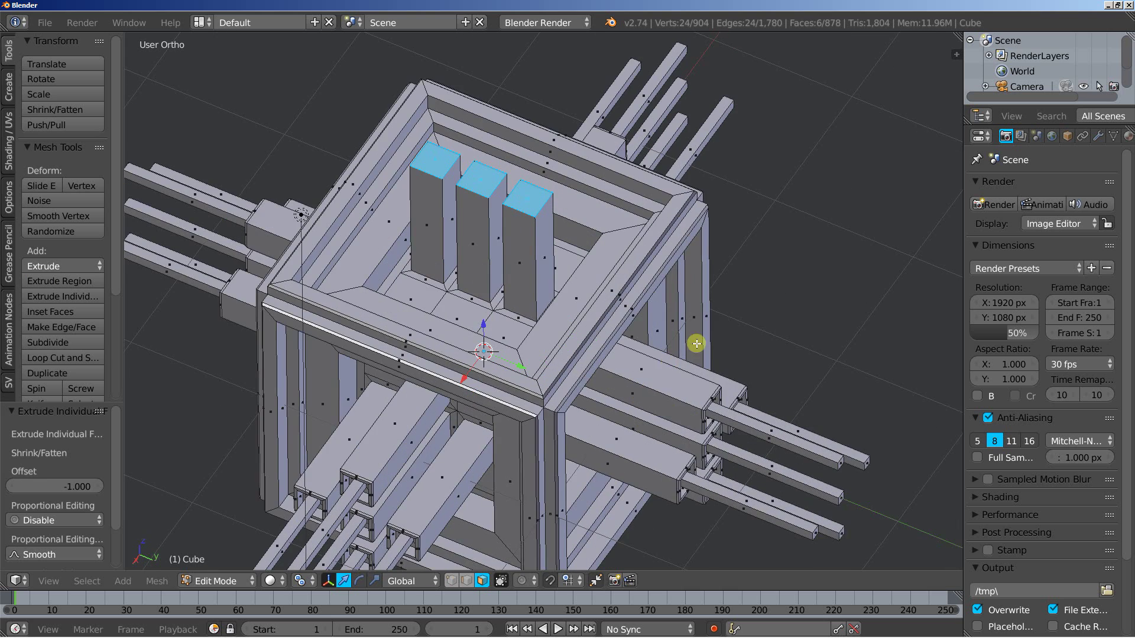
# Widen the column tops to 1.3 and extrude them by -0.561 into block heads.
pyautogui.click(52, 297)
pyautogui.rightClick(298, 301)
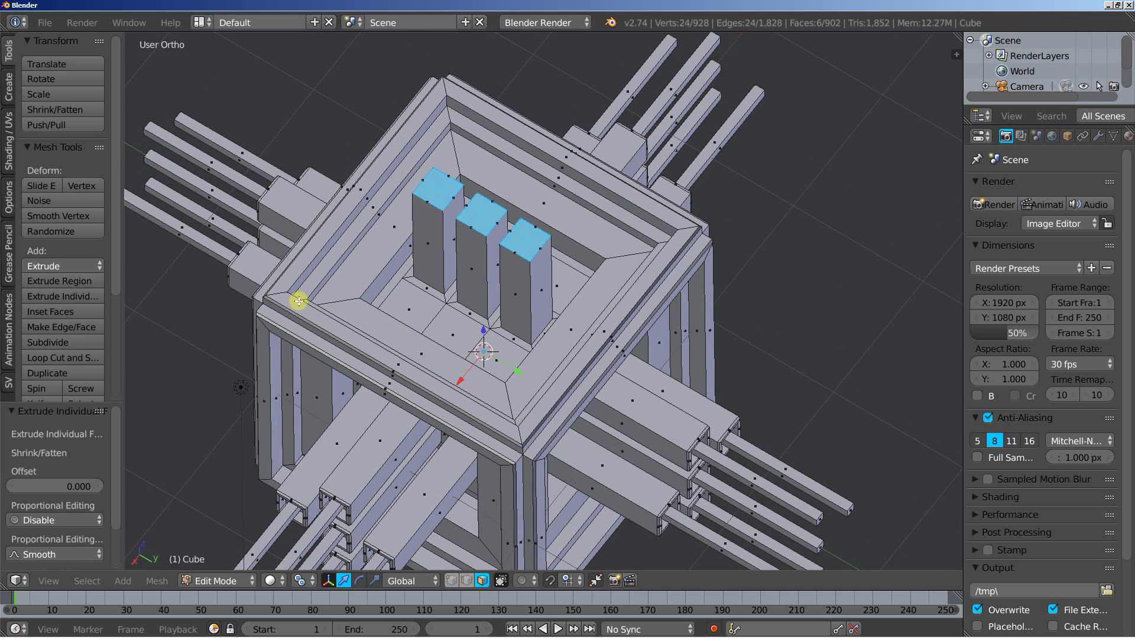
pyautogui.press('s')
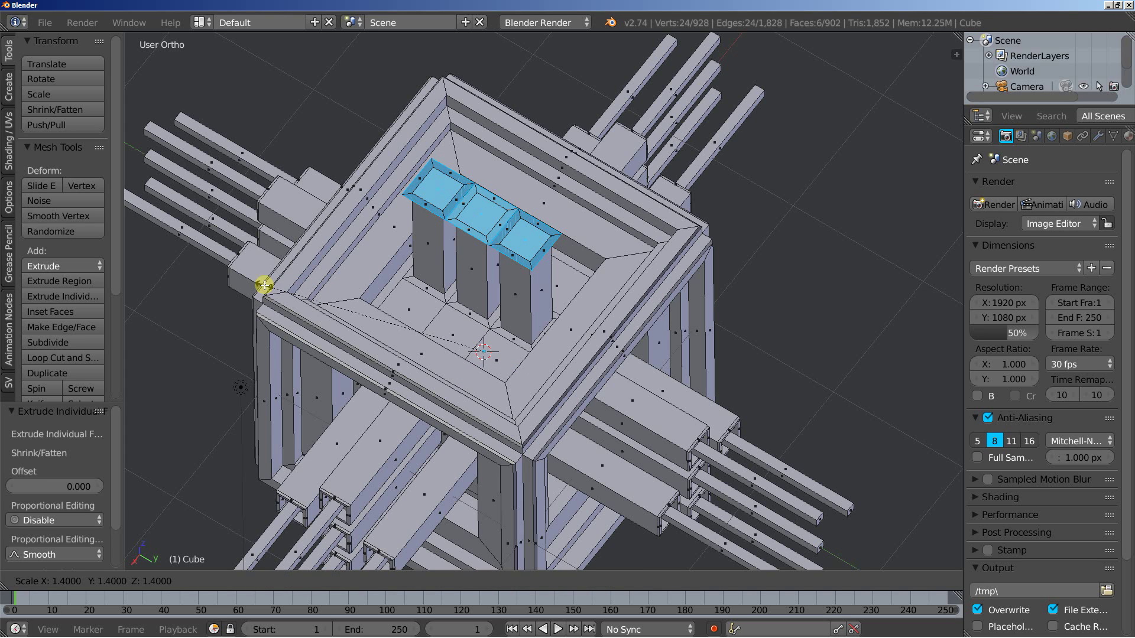
pyautogui.click(270, 285)
pyautogui.moveTo(513, 360); pyautogui.dragTo(524, 396, button='middle')
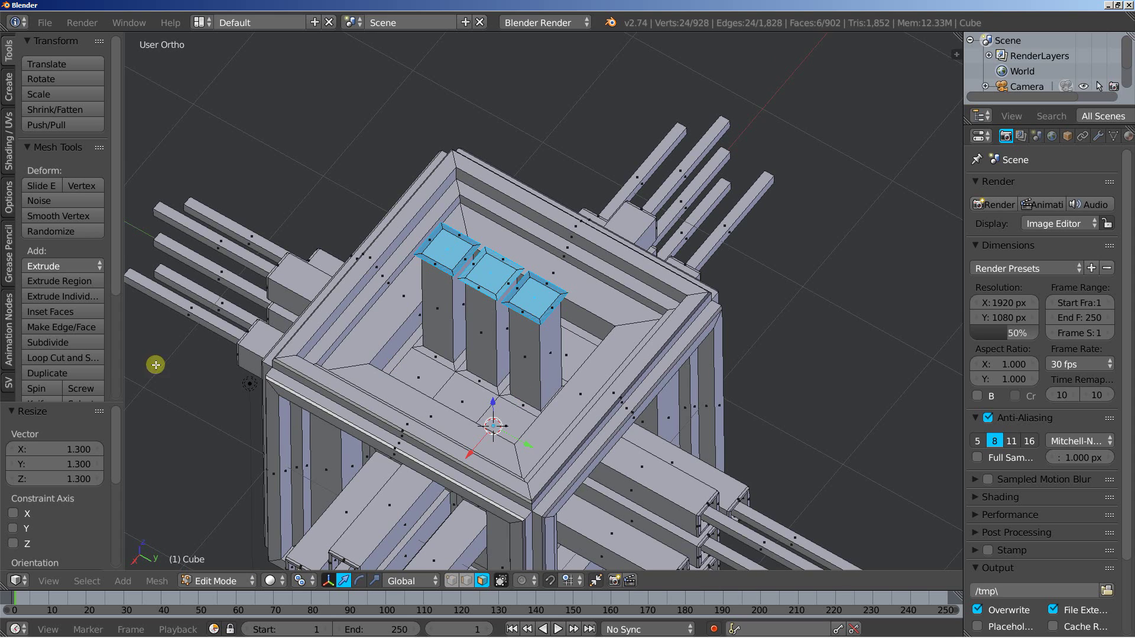
pyautogui.click(70, 296)
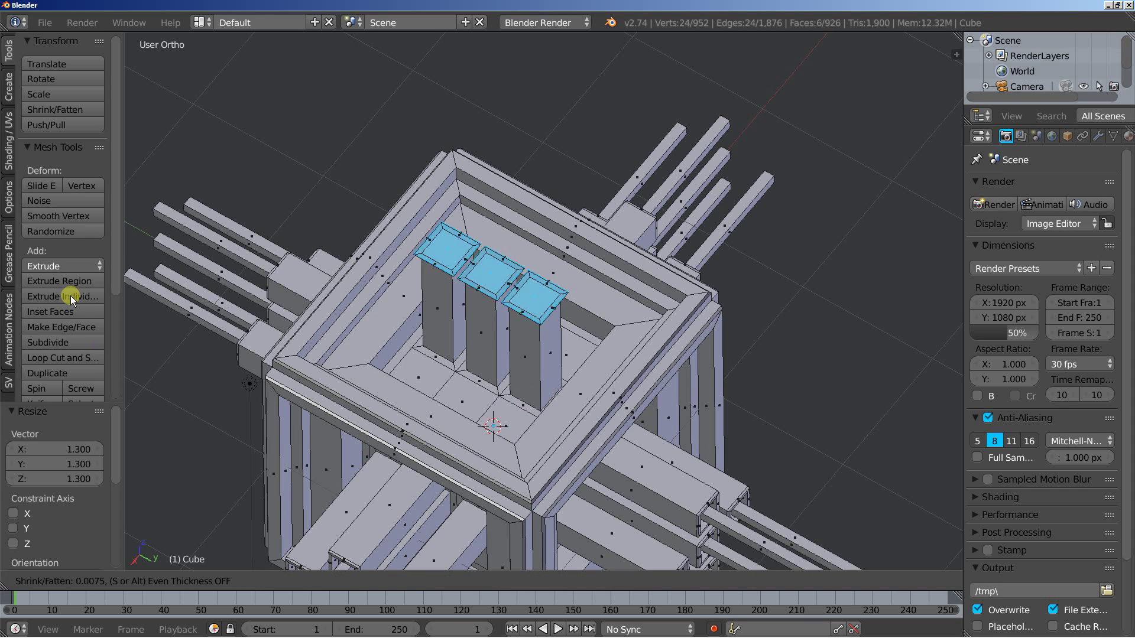
pyautogui.click(69, 339)
pyautogui.scroll(2, 436, 281)
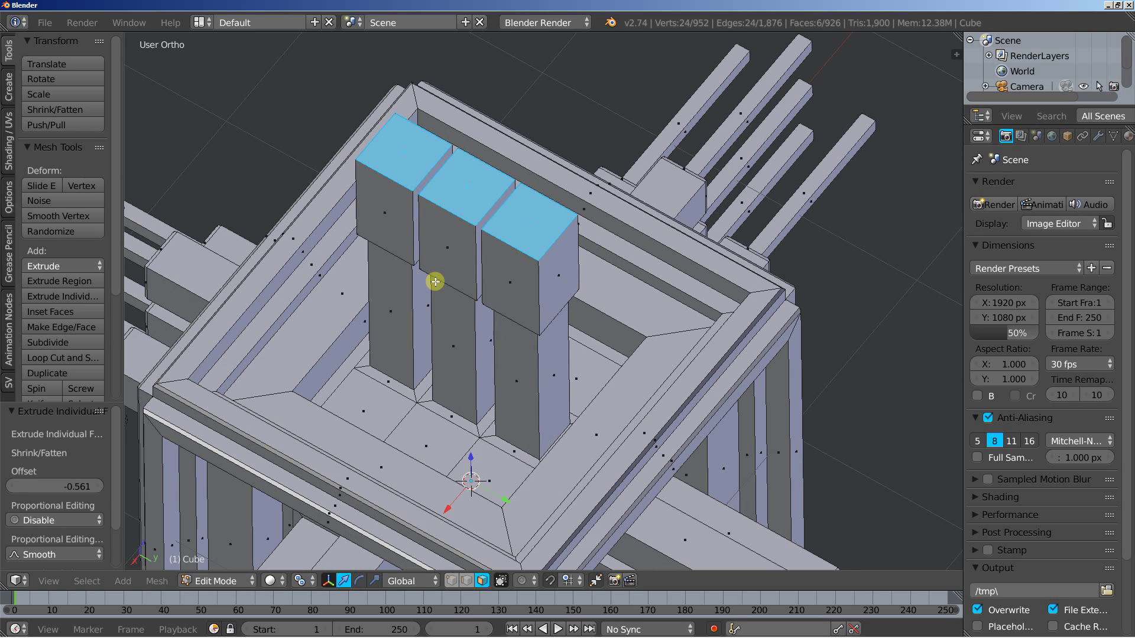
# Inset the block-head tops with a zero-offset individual extrusion scaled to 0.955.
pyautogui.click(80, 296)
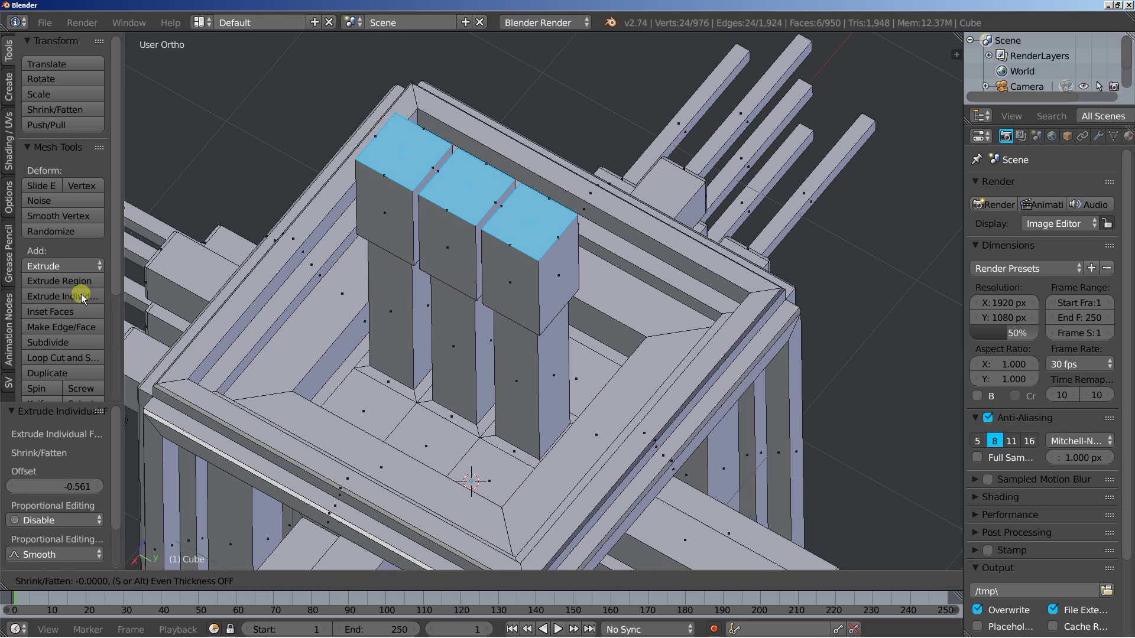
pyautogui.click(80, 296)
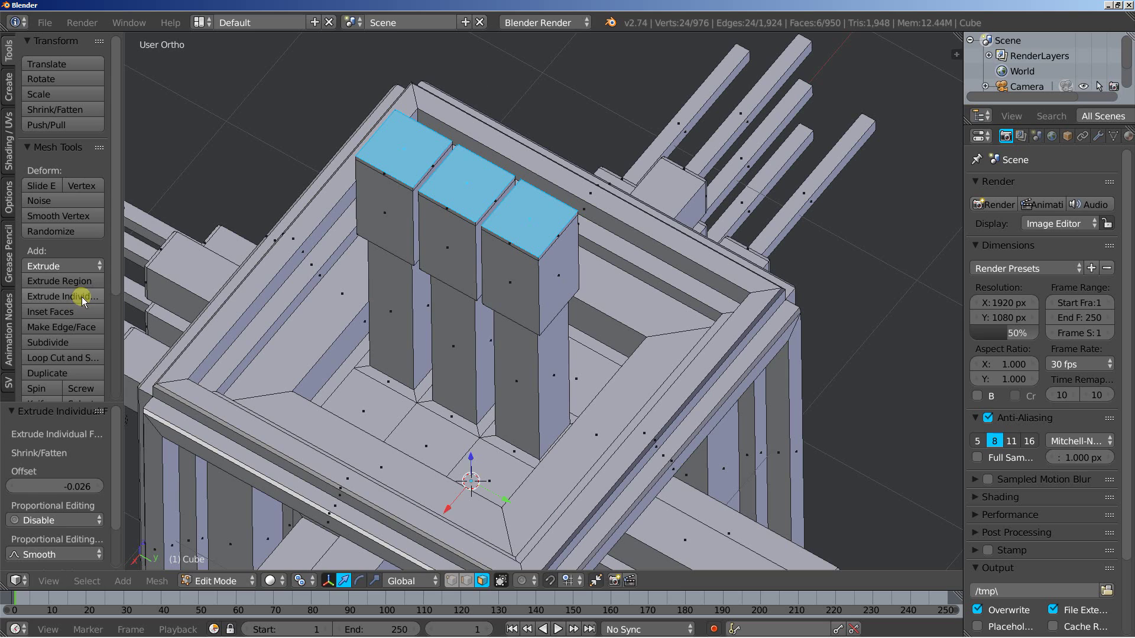
pyautogui.press('s')
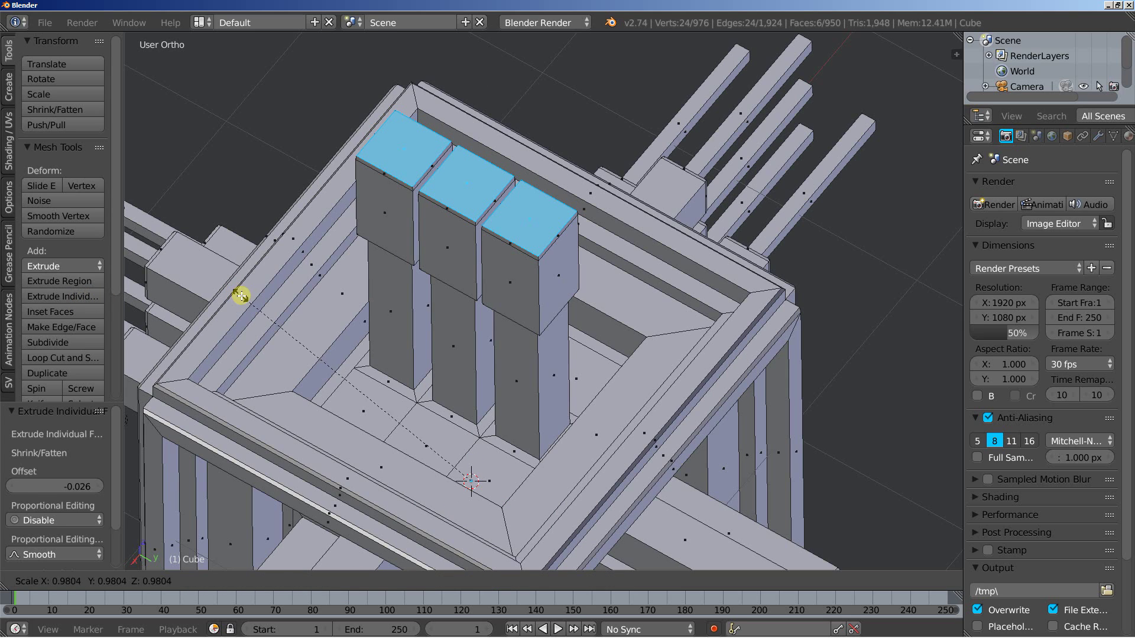
pyautogui.click(248, 299)
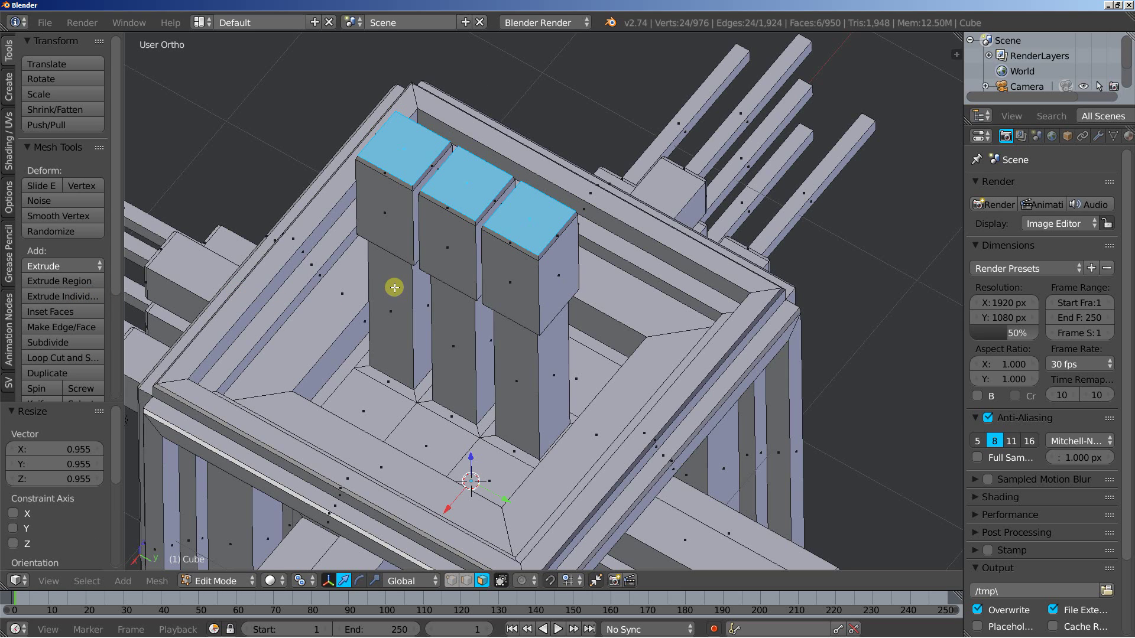
# Inset the column tops with a zero-offset individual extrusion scaled to 0.8.
pyautogui.click(76, 296)
pyautogui.rightClick(147, 302)
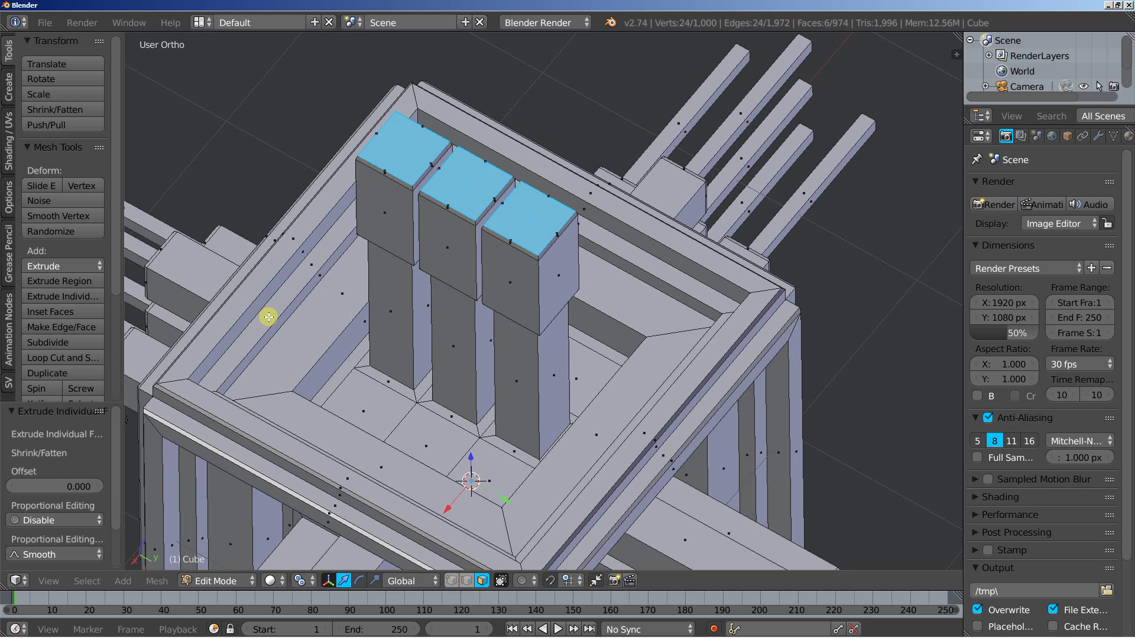
pyautogui.press('s')
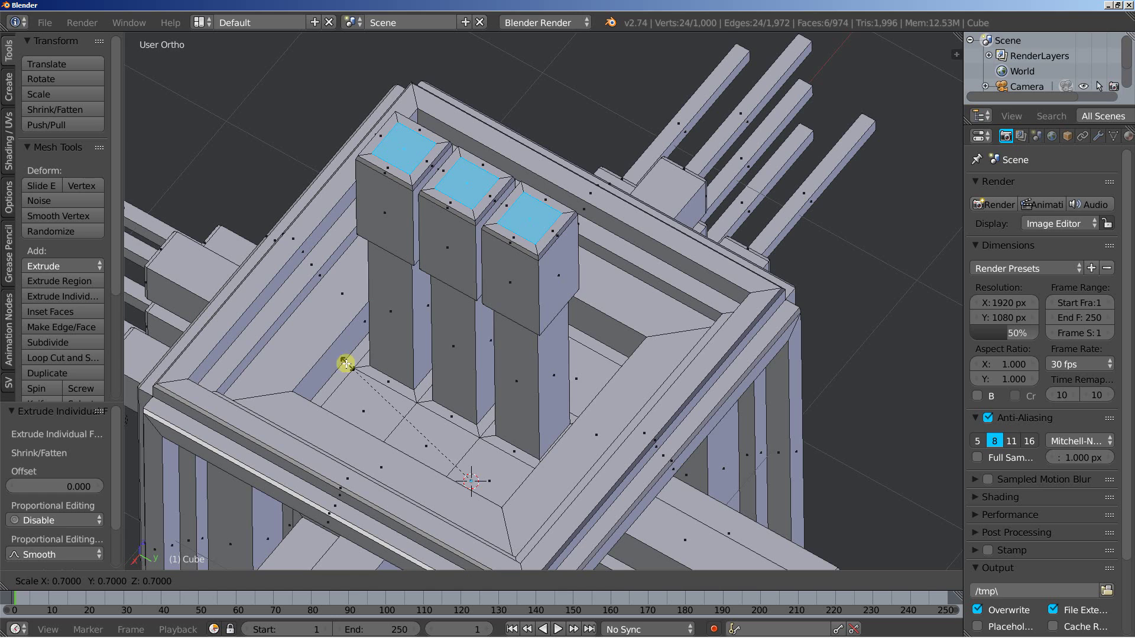
pyautogui.click(317, 355)
# Extrude the inset column tops 0.114 inward to hollow them.
pyautogui.moveTo(499, 325); pyautogui.dragTo(300, 324, button='middle')
pyautogui.click(48, 293)
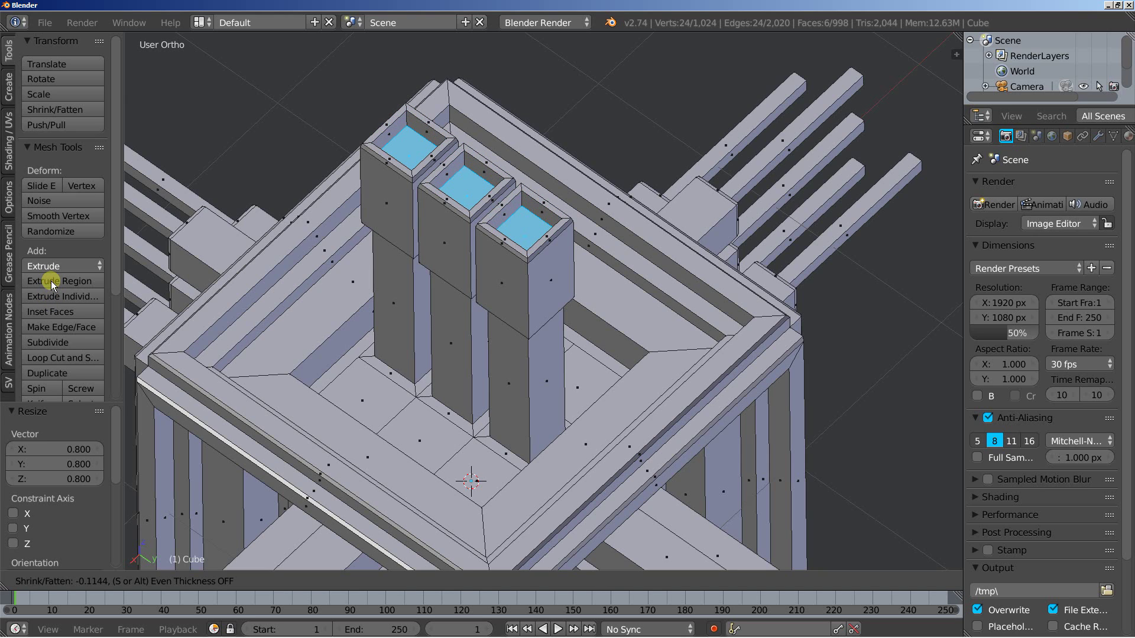
pyautogui.click(51, 281)
pyautogui.scroll(-5, 318, 307)
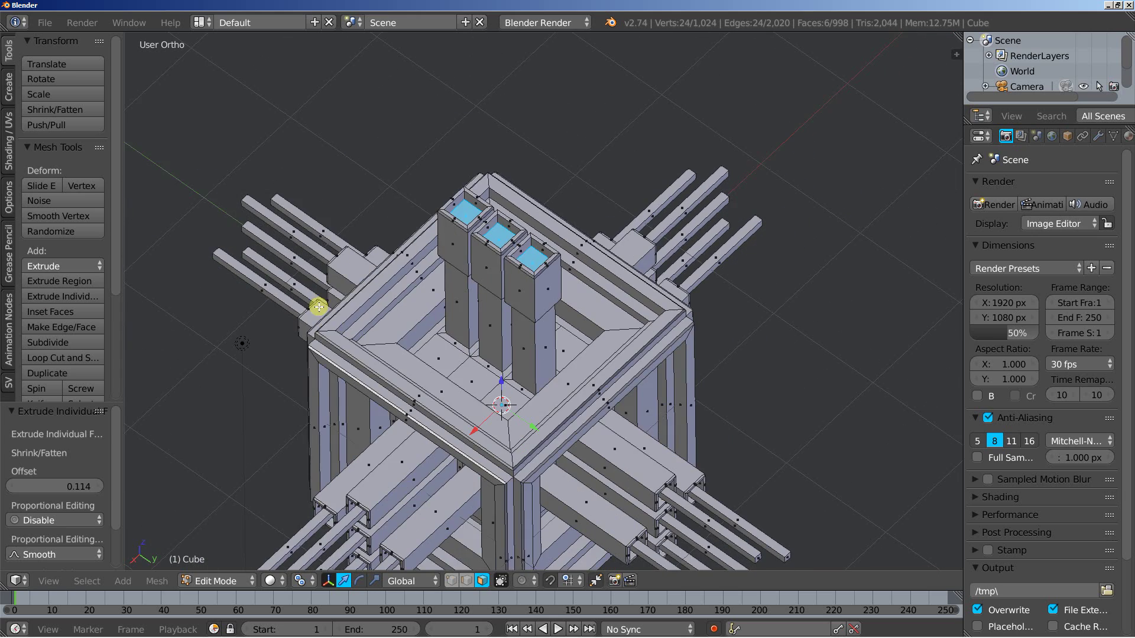
pyautogui.scroll(4, 362, 327)
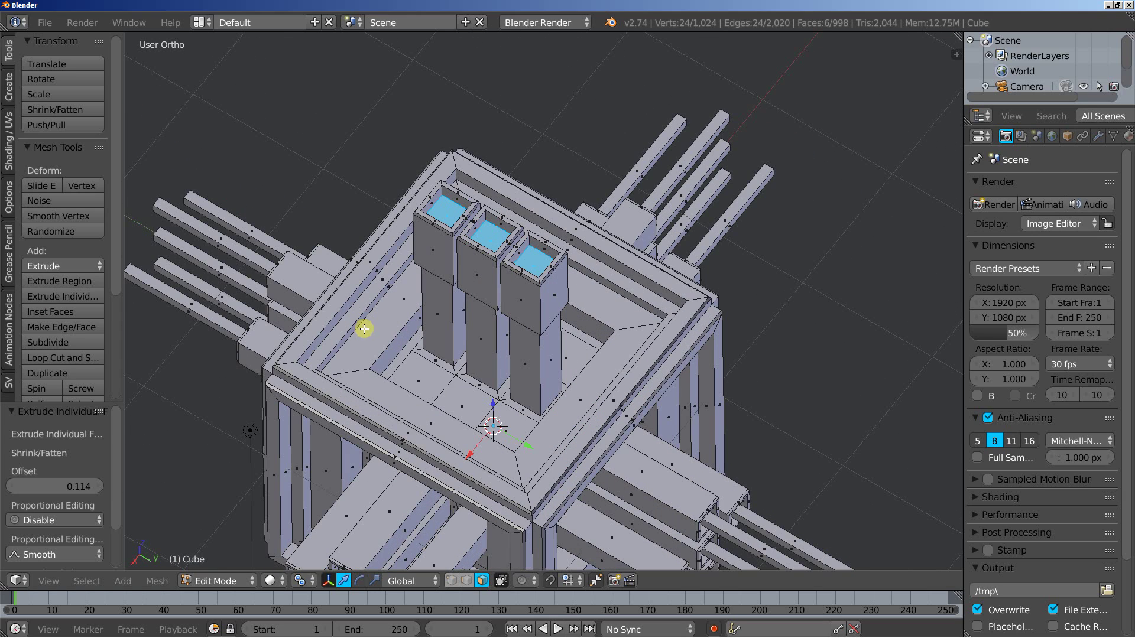
# Select six floor faces of the top recess on the front and right sides.
pyautogui.click(425, 391)
pyautogui.keyDown('shift'); pyautogui.click(473, 409); pyautogui.keyUp('shift')
pyautogui.keyDown('shift'); pyautogui.click(506, 427); pyautogui.keyUp('shift')
pyautogui.moveTo(554, 439); pyautogui.dragTo(460, 455, button='middle')
pyautogui.keyDown('shift'); pyautogui.click(542, 481); pyautogui.keyUp('shift')
pyautogui.keyDown('shift'); pyautogui.click(559, 444); pyautogui.keyUp('shift')
pyautogui.keyDown('shift'); pyautogui.click(580, 394); pyautogui.keyUp('shift')
pyautogui.moveTo(552, 503); pyautogui.dragTo(480, 225, button='middle')
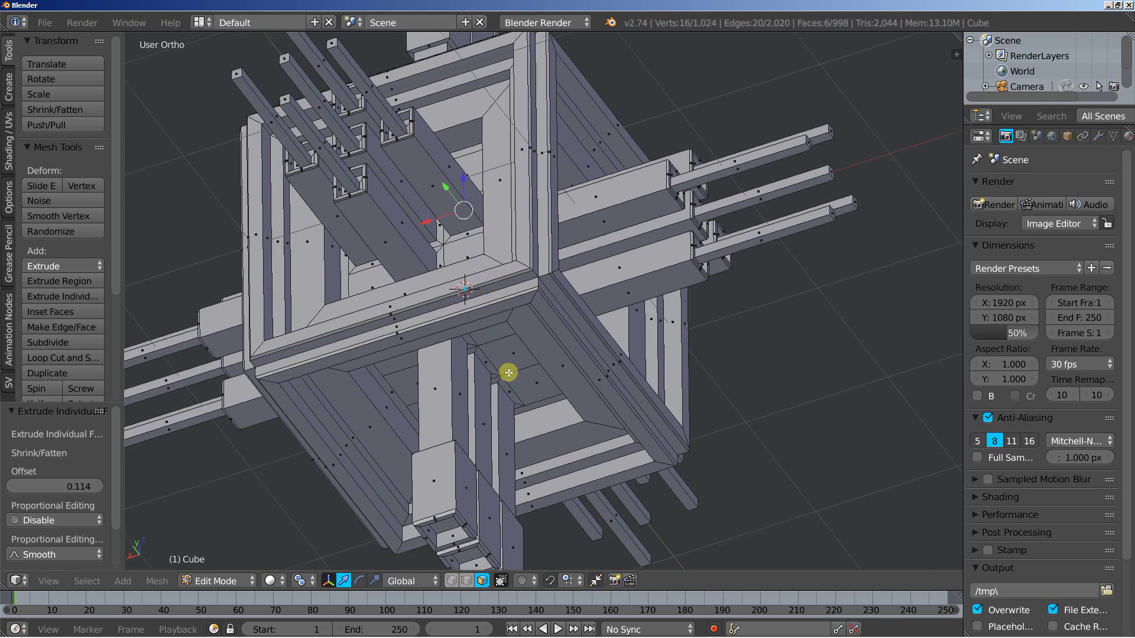
pyautogui.moveTo(509, 373); pyautogui.dragTo(506, 350, button='middle')
# Add the remaining inner and left recess floor faces to the selection.
pyautogui.keyDown('shift'); pyautogui.click(488, 273); pyautogui.keyUp('shift')
pyautogui.keyDown('shift'); pyautogui.click(508, 306); pyautogui.keyUp('shift')
pyautogui.keyDown('shift'); pyautogui.click(540, 345); pyautogui.keyUp('shift')
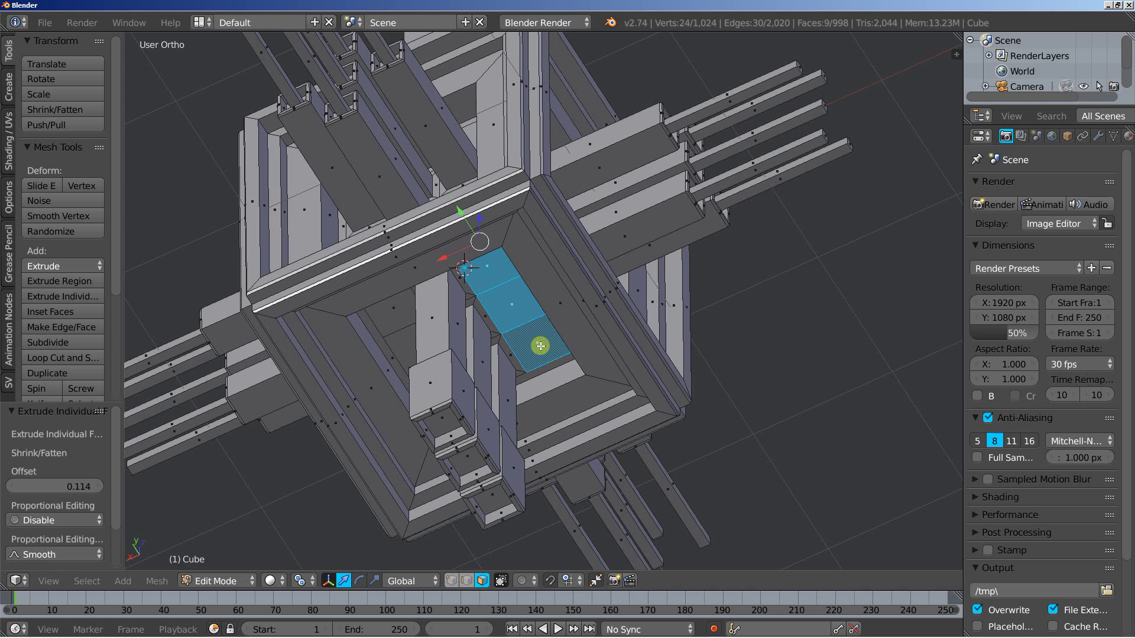
pyautogui.keyDown('shift'); pyautogui.click(389, 318); pyautogui.keyUp('shift')
pyautogui.moveTo(407, 396); pyautogui.dragTo(586, 417, button='middle')
pyautogui.keyDown('shift'); pyautogui.click(408, 308); pyautogui.keyUp('shift')
pyautogui.keyDown('shift'); pyautogui.click(418, 351); pyautogui.keyUp('shift')
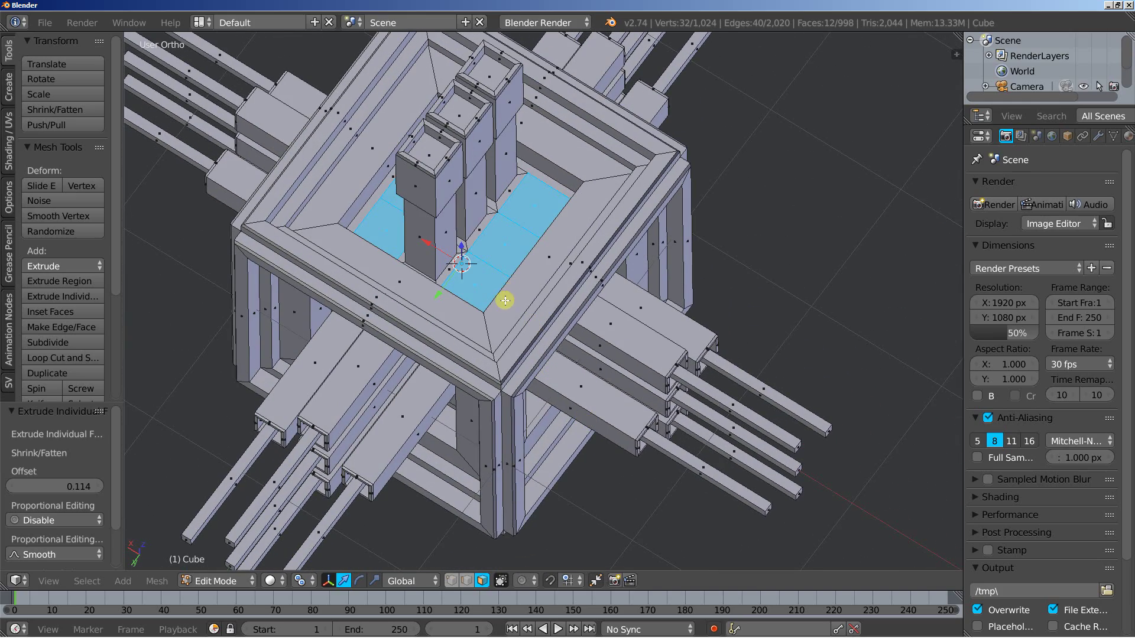
pyautogui.scroll(3, 505, 300)
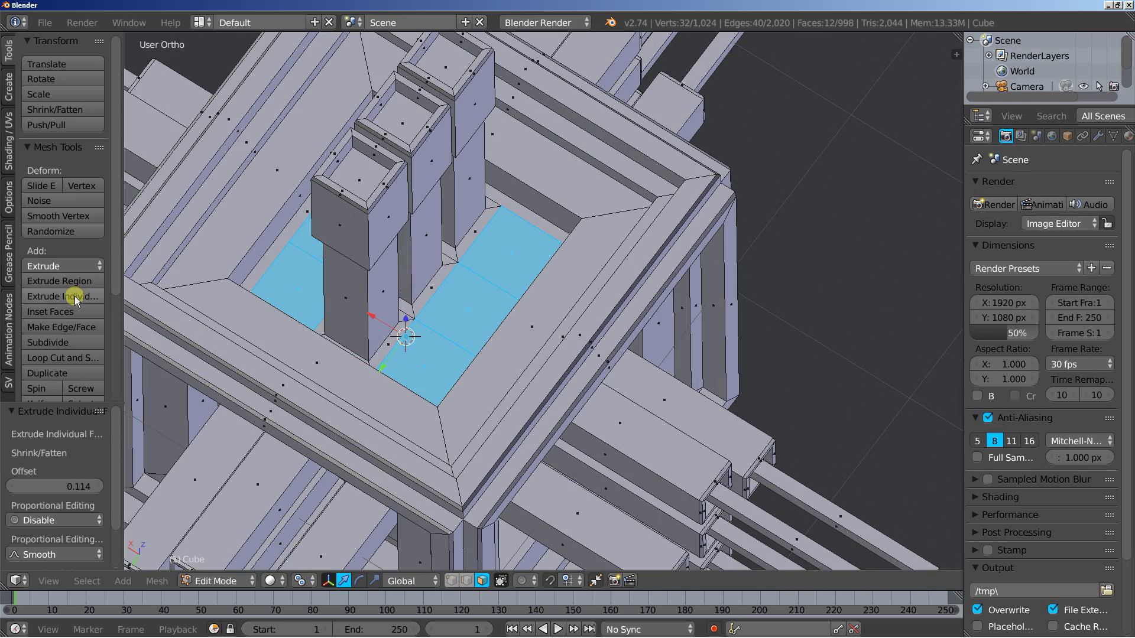
# Inset the selected floor faces with a zero-offset individual extrusion scaled to 0.9.
pyautogui.click(74, 296)
pyautogui.rightClick(75, 297)
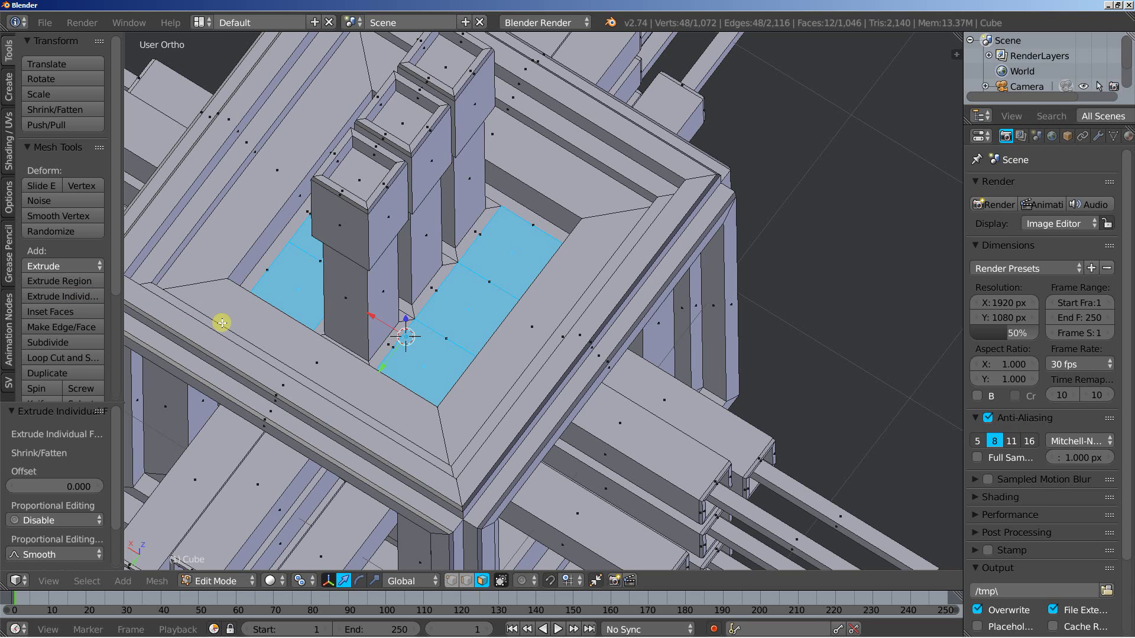
pyautogui.press('s')
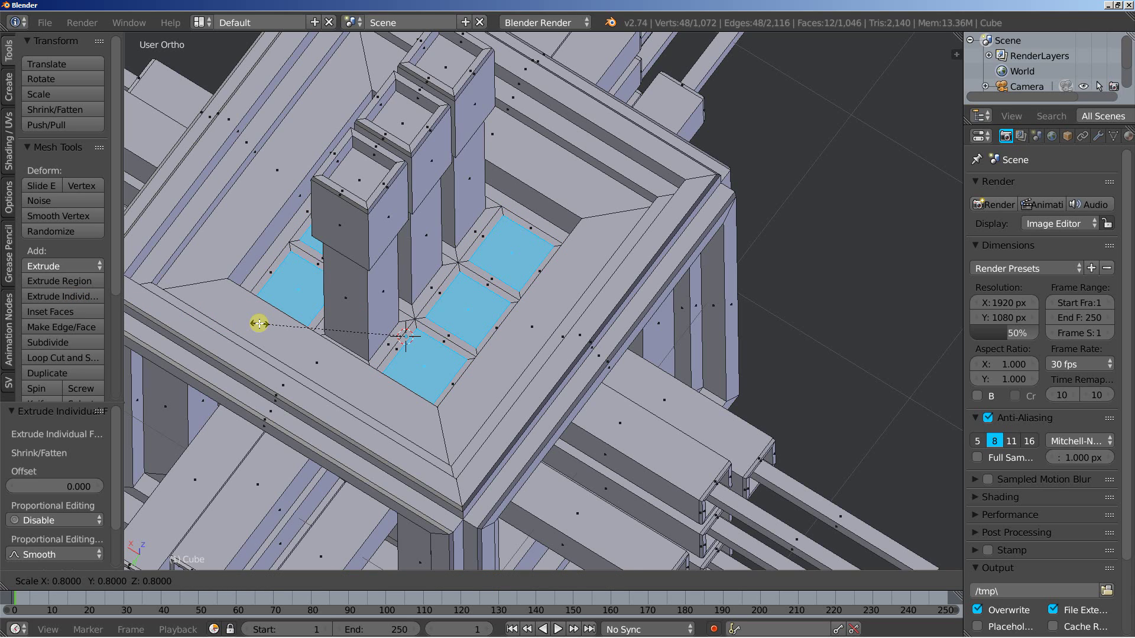
pyautogui.click(248, 324)
# Sink the floor panels inward with a 0.104 extrusion and return to Object Mode.
pyautogui.moveTo(253, 325); pyautogui.dragTo(313, 336, button='middle')
pyautogui.click(60, 296)
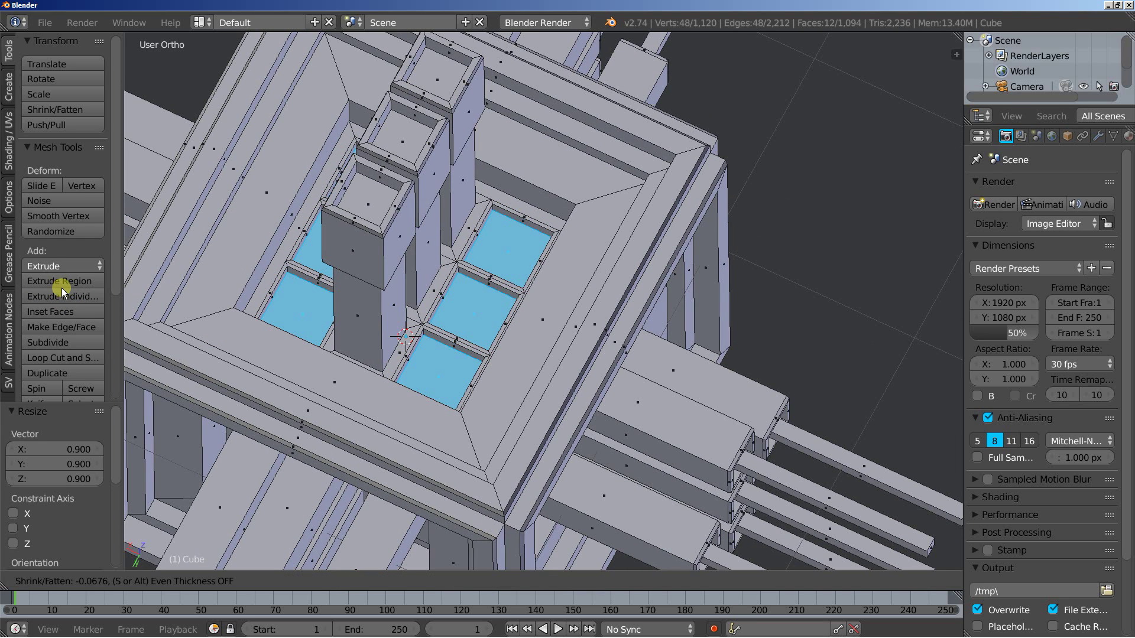
pyautogui.click(63, 285)
pyautogui.scroll(-5, 354, 313)
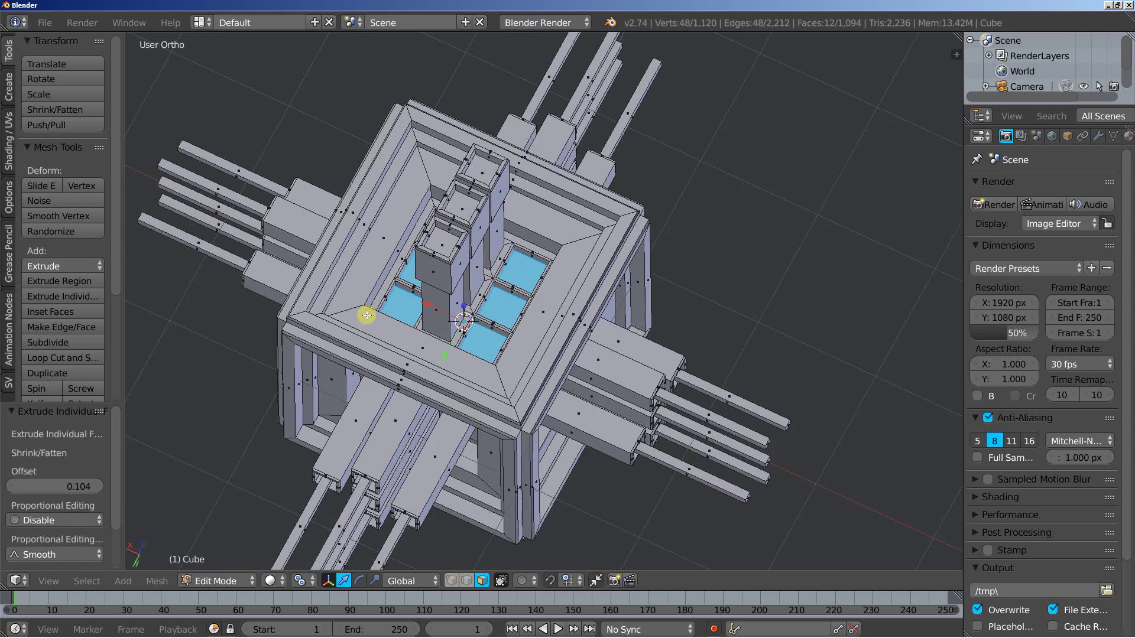
pyautogui.press('Tab')
pyautogui.moveTo(371, 319); pyautogui.dragTo(498, 316, button='middle')
# Enter Edit Mode on the cube and select a side face of the right column.
pyautogui.scroll(1, 497, 315)
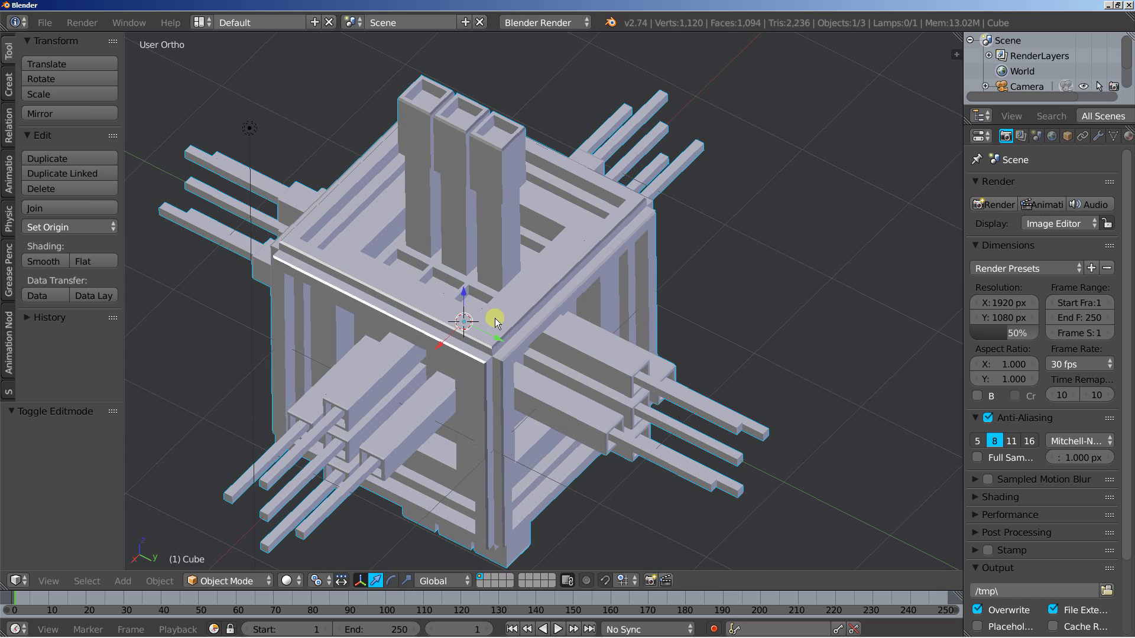
pyautogui.press('Tab')
pyautogui.rightClick(484, 174)
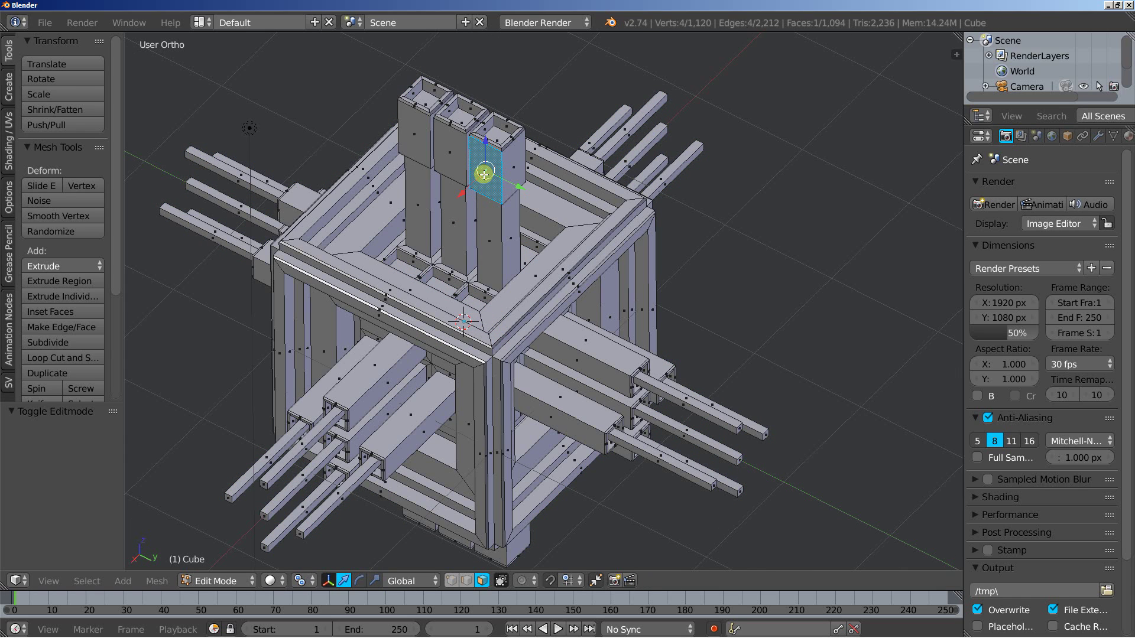
# Add the middle and left column side faces and the three lower legs' faces to the selection.
pyautogui.keyDown('shift'); pyautogui.rightClick(448, 156); pyautogui.keyUp('shift')
pyautogui.keyDown('shift'); pyautogui.rightClick(418, 147); pyautogui.keyUp('shift')
pyautogui.moveTo(633, 324); pyautogui.dragTo(455, 285, button='middle')
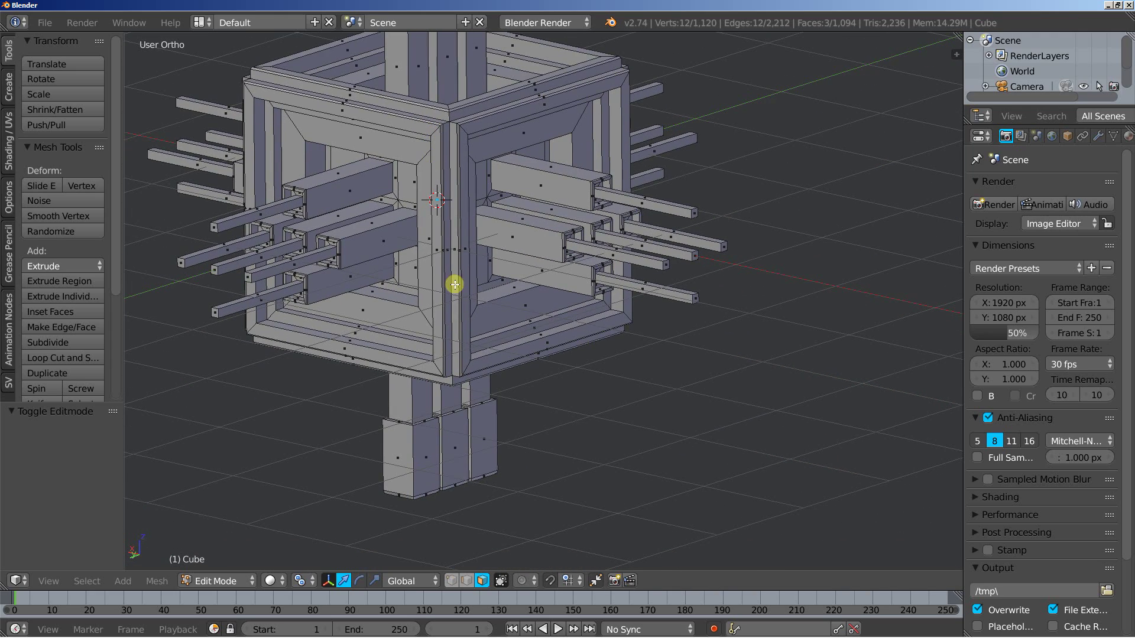
pyautogui.keyDown('shift'); pyautogui.rightClick(483, 434); pyautogui.keyUp('shift')
pyautogui.keyDown('shift'); pyautogui.rightClick(459, 444); pyautogui.keyUp('shift')
pyautogui.keyDown('shift'); pyautogui.rightClick(427, 453); pyautogui.keyUp('shift')
pyautogui.moveTo(615, 249); pyautogui.dragTo(418, 322, button='middle')
# Inset the six faces to 0.6 and extrude them outward by -1.000 into boxes.
pyautogui.click(57, 295)
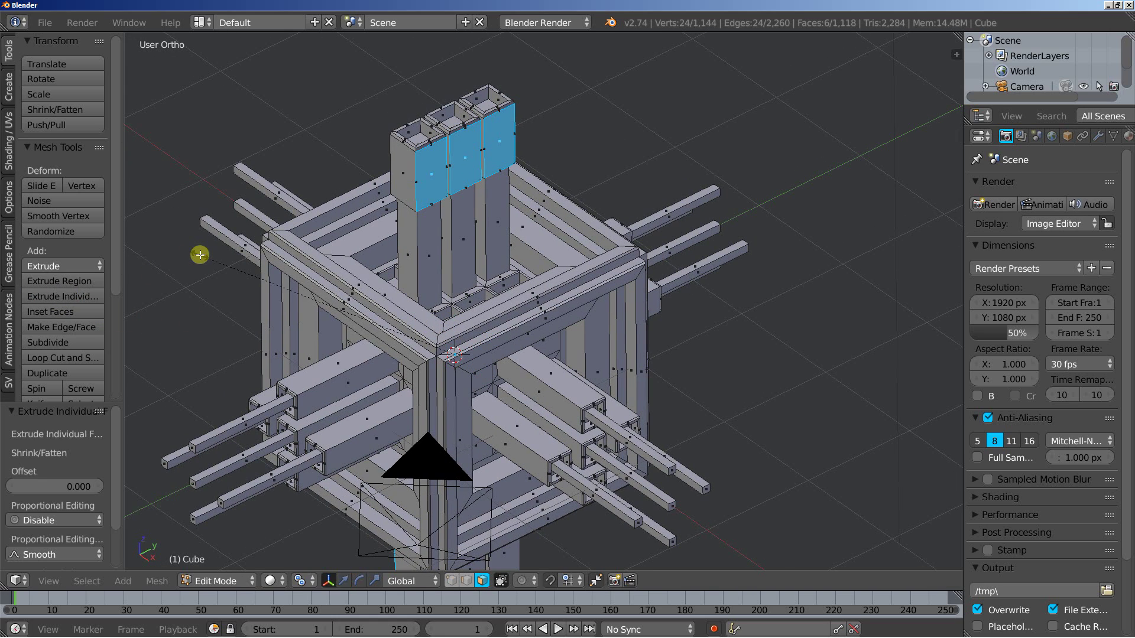
pyautogui.press('s')
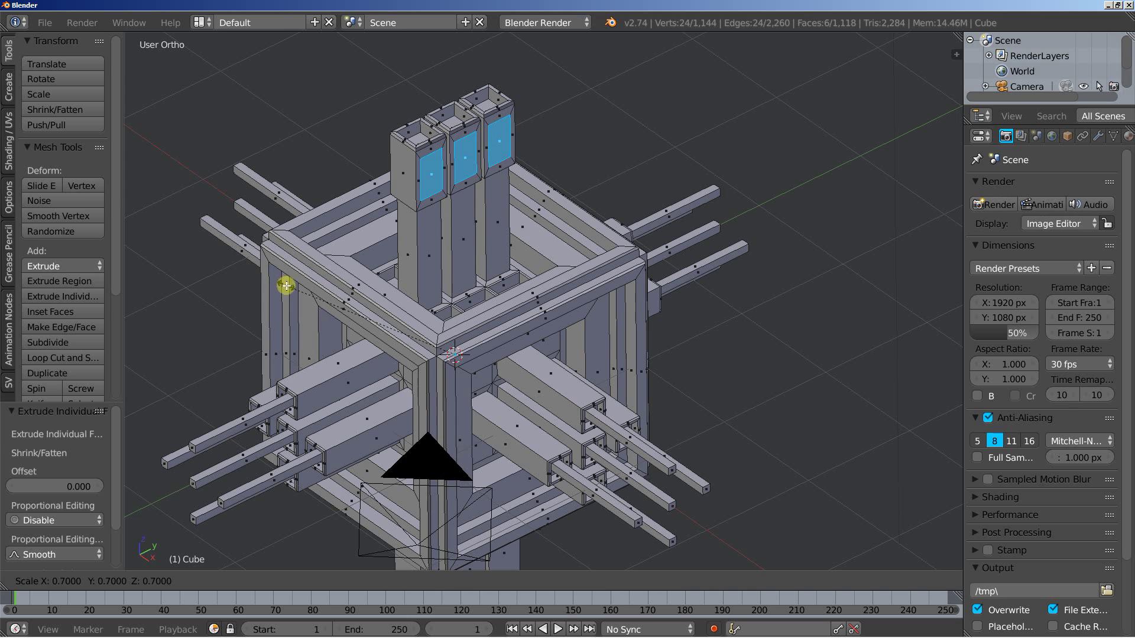
pyautogui.click(296, 287)
pyautogui.scroll(-2, 296, 289)
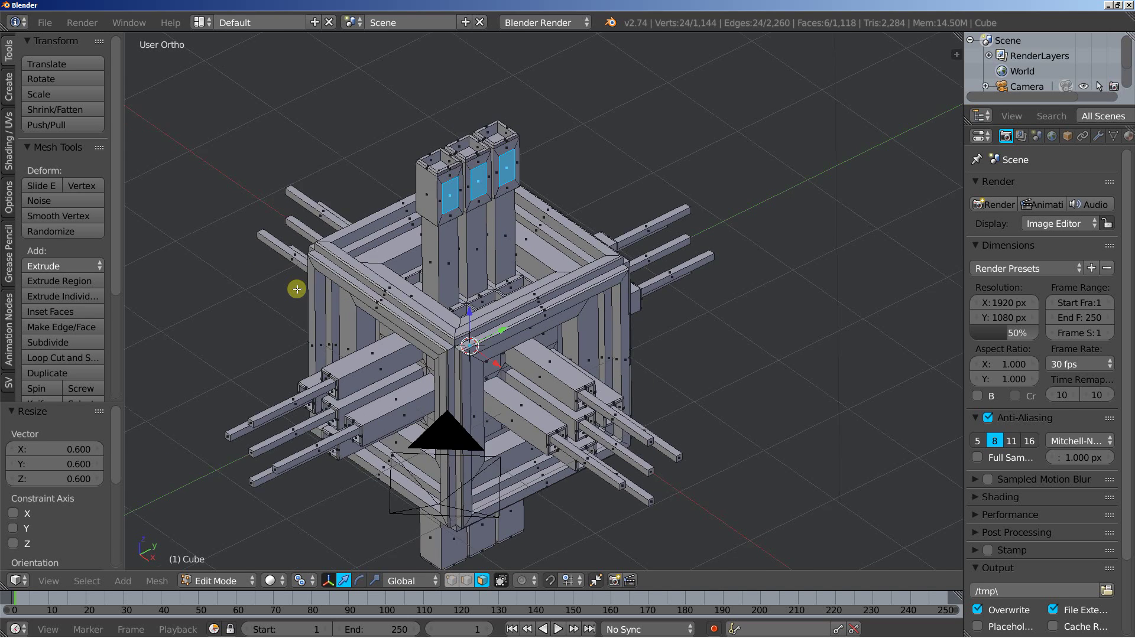
pyautogui.click(63, 296)
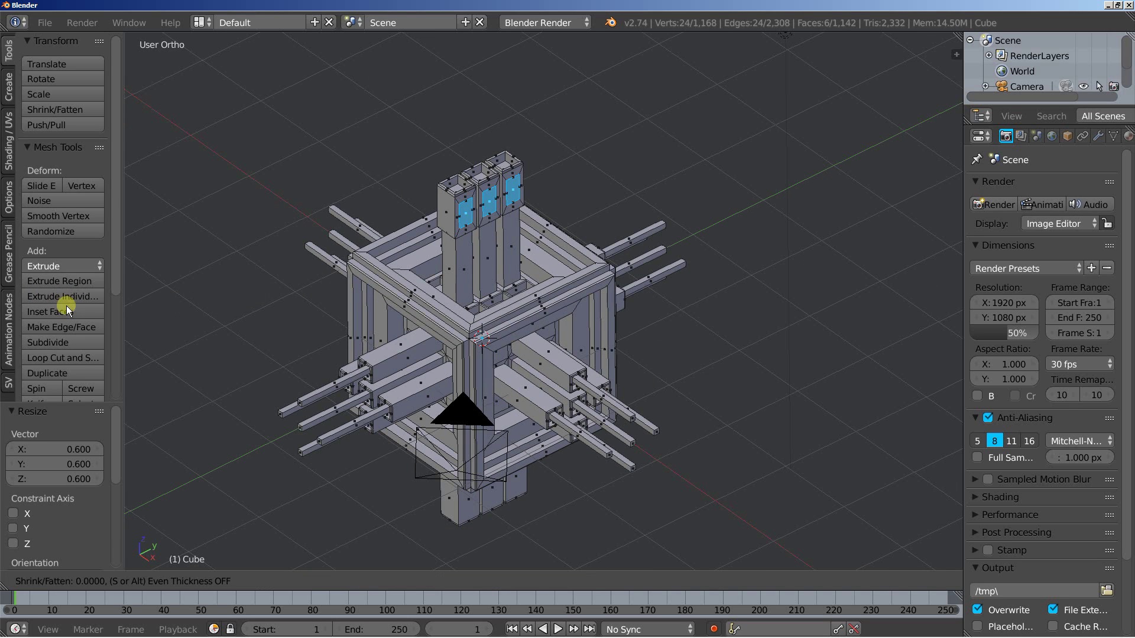
pyautogui.click(84, 350)
pyautogui.moveTo(294, 323)
pyautogui.mouseDown(button='middle')
pyautogui.moveTo(372, 329)
pyautogui.moveTo(391, 312)
pyautogui.moveTo(283, 332)
pyautogui.mouseUp(button='middle')
# Inset the box end faces with a zero-offset extrusion and a slight shrink.
pyautogui.scroll(5, 284, 331)
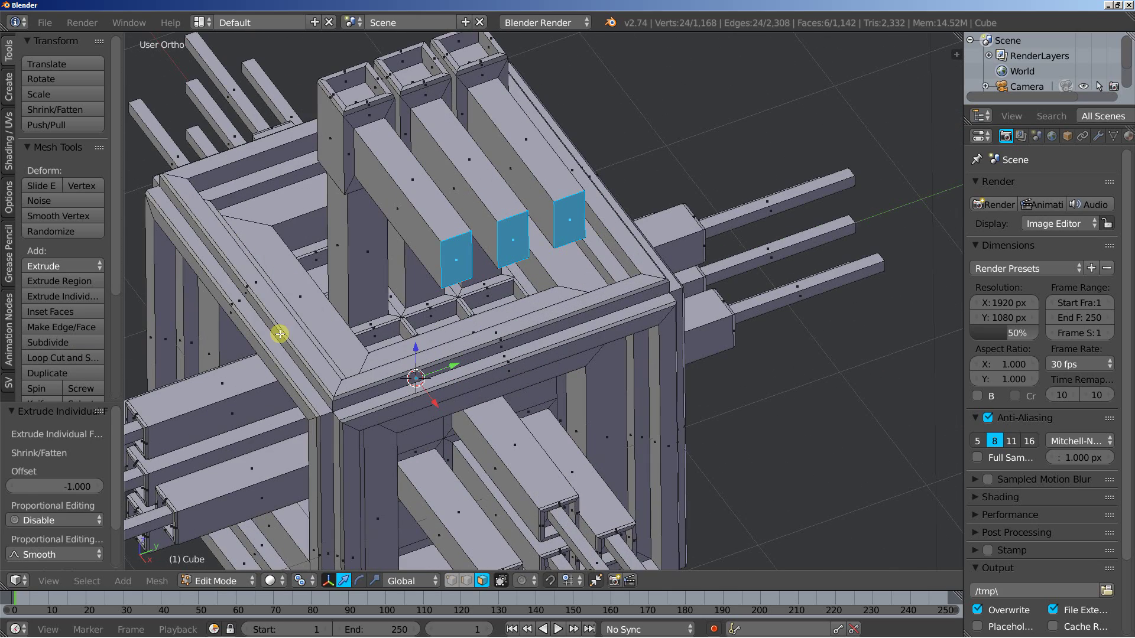
pyautogui.click(69, 296)
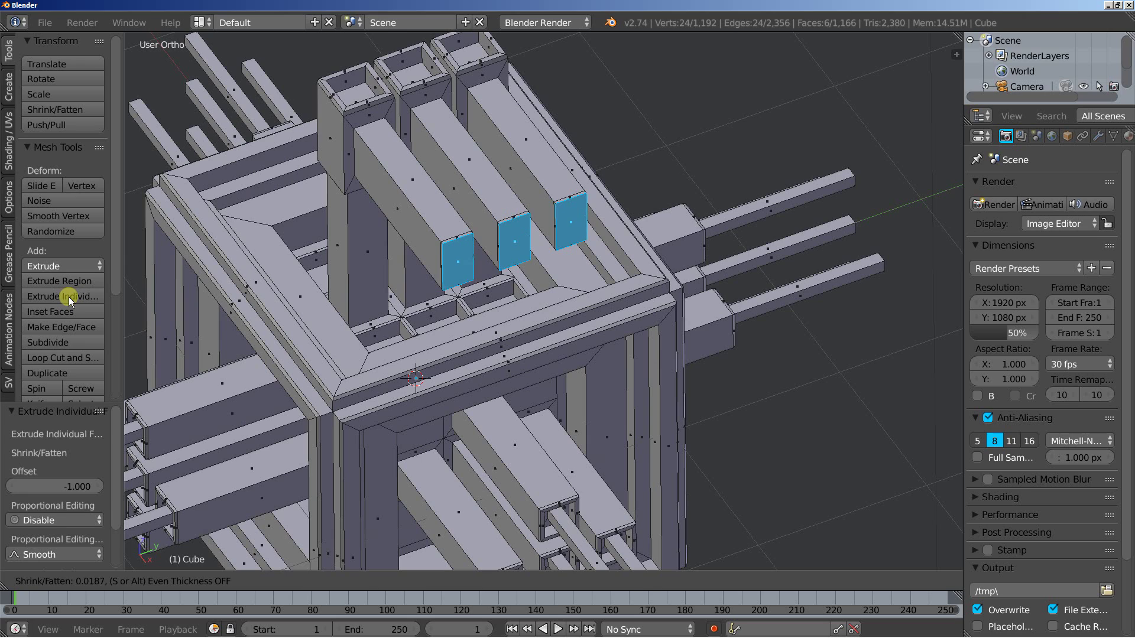
pyautogui.click(69, 297)
pyautogui.press('s')
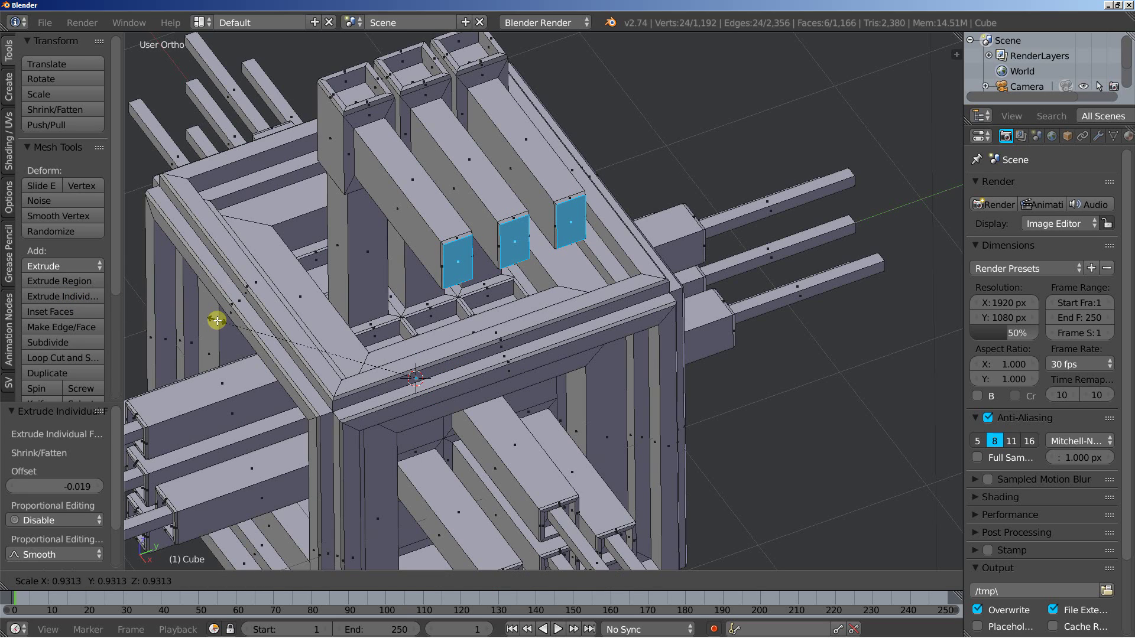
pyautogui.click(223, 319)
# Add another individual extrusion on the end faces, scaled to 0.6.
pyautogui.moveTo(274, 331); pyautogui.dragTo(284, 332, button='middle')
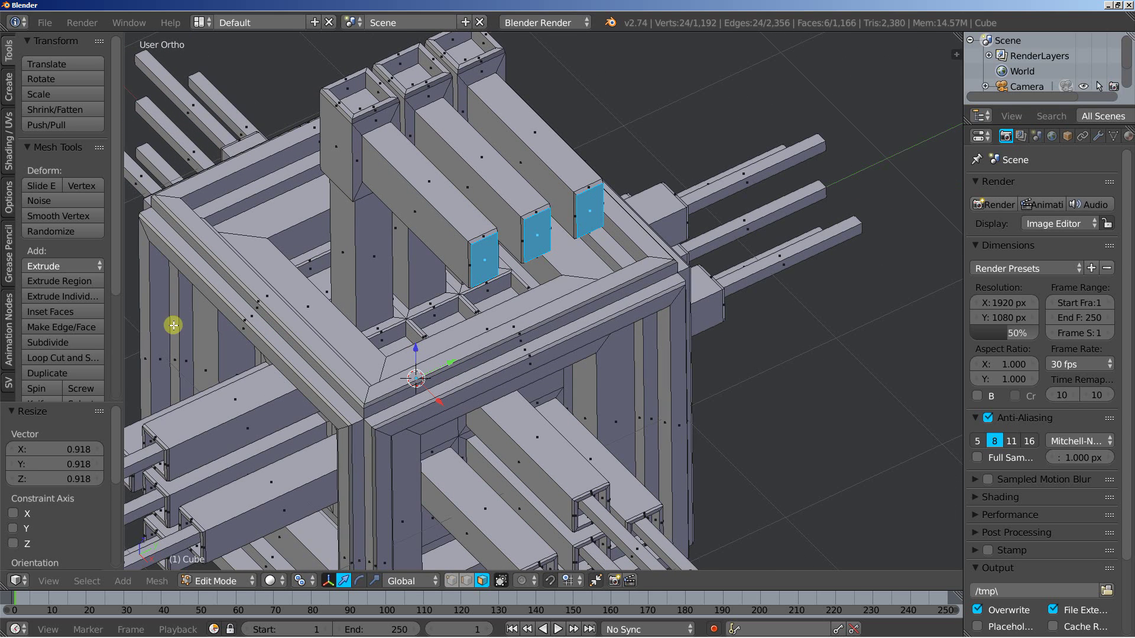
pyautogui.click(74, 297)
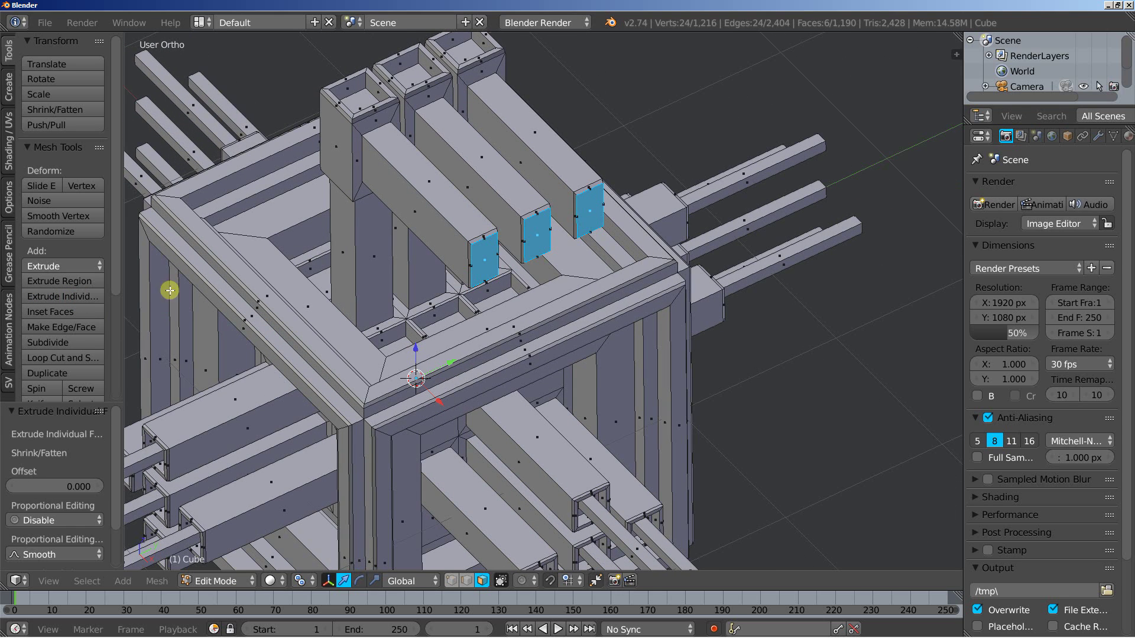
pyautogui.press('s')
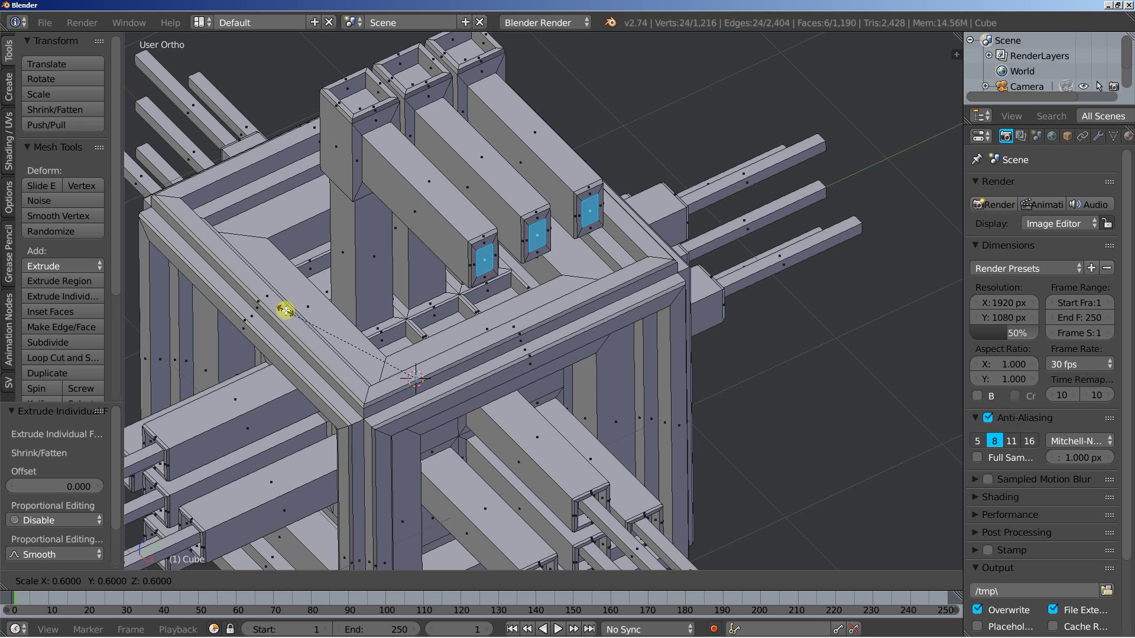
pyautogui.click(302, 317)
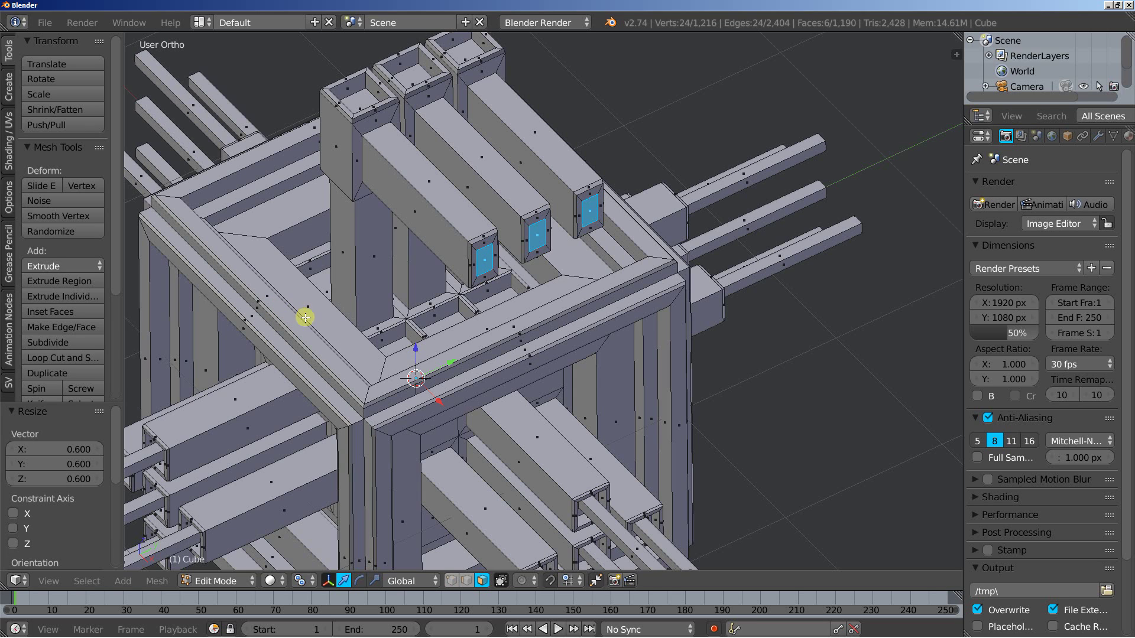
# Push the small end faces inward with an individual extrusion of -0.025.
pyautogui.moveTo(387, 328); pyautogui.dragTo(418, 329, button='middle')
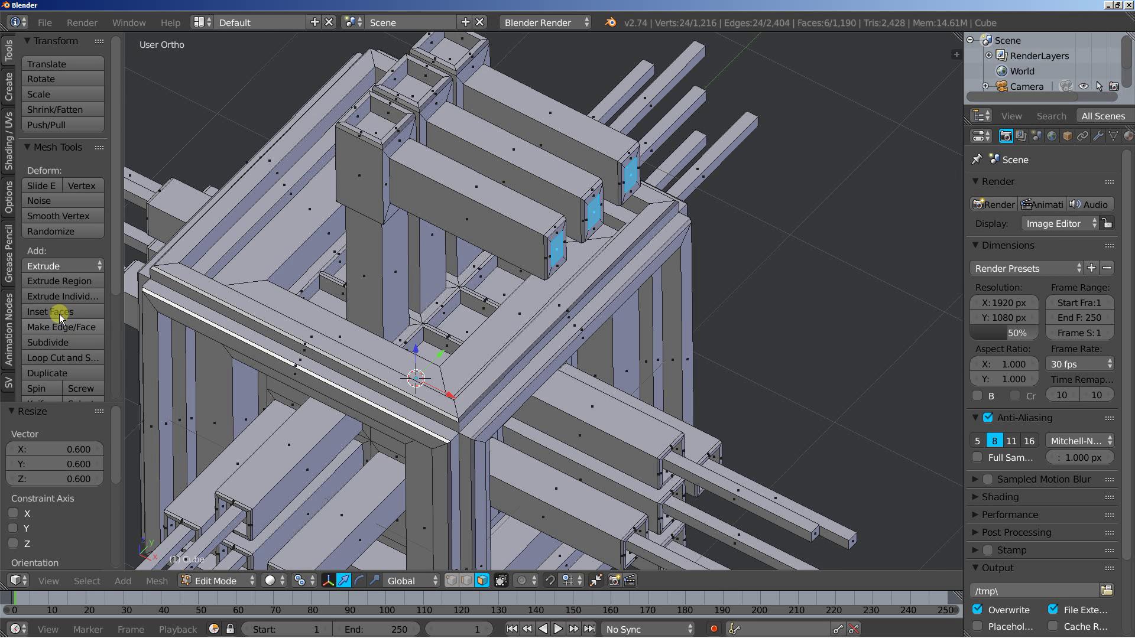
pyautogui.click(55, 292)
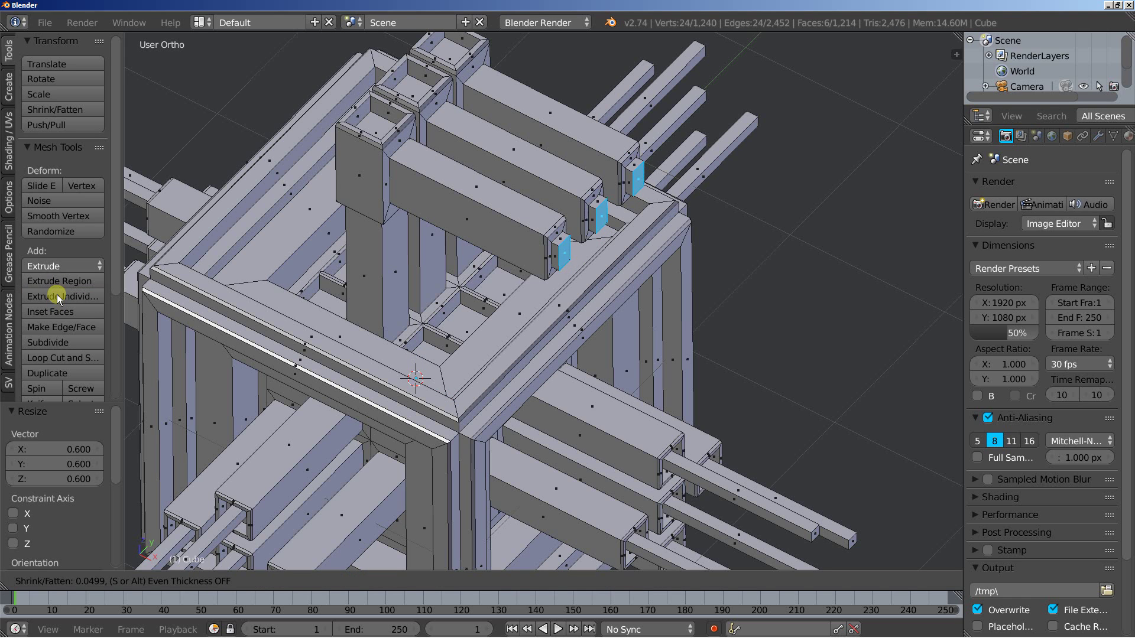
pyautogui.click(56, 293)
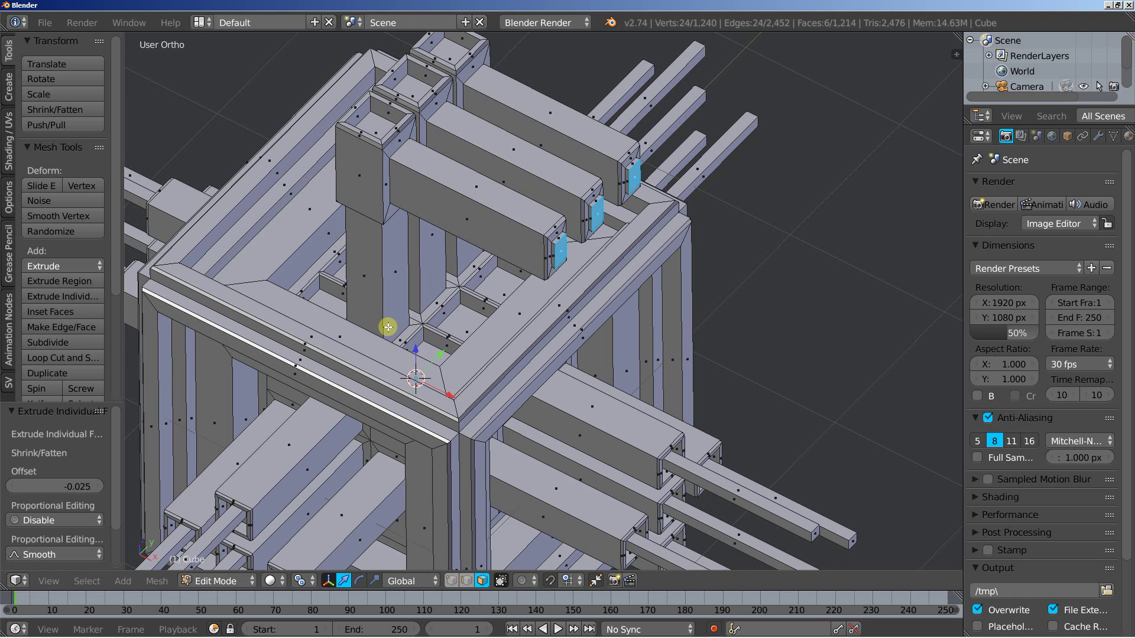
pyautogui.scroll(-4, 453, 322)
pyautogui.moveTo(453, 322); pyautogui.dragTo(388, 322, button='middle')
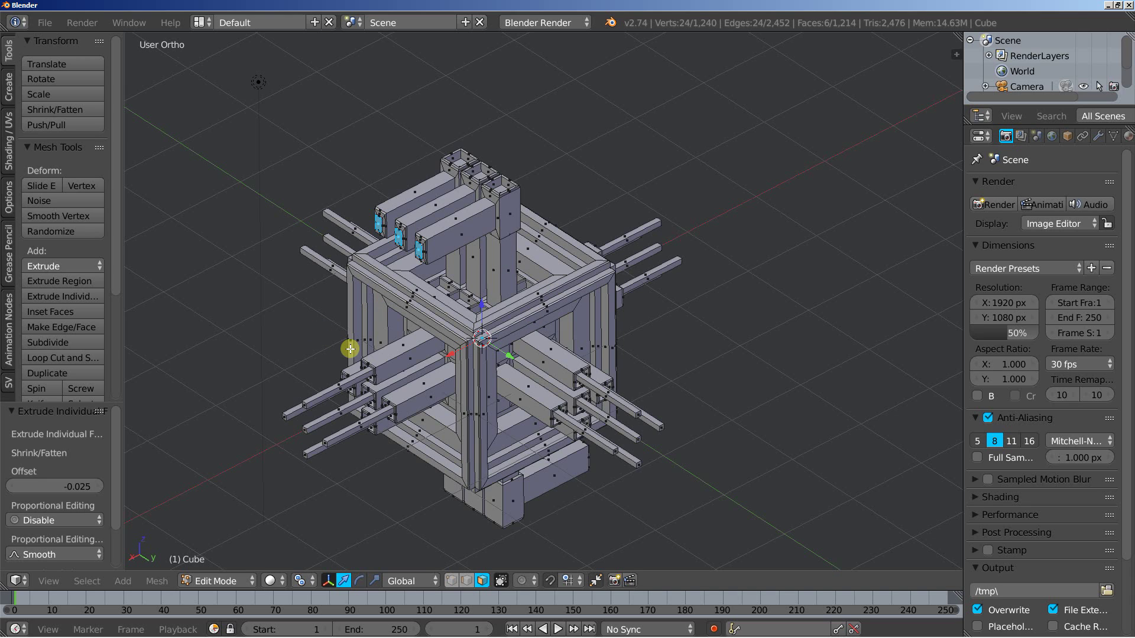
# In the cube's Material settings, lower the existing material's specular intensity.
pyautogui.scroll(1, 440, 334)
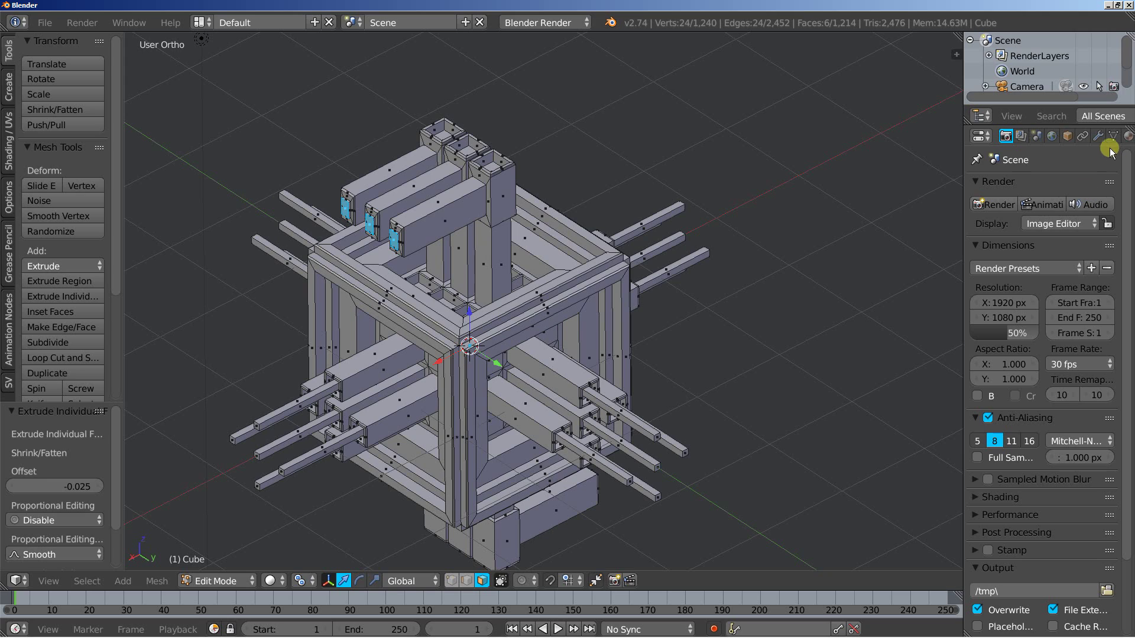
pyautogui.scroll(-1, 1104, 142)
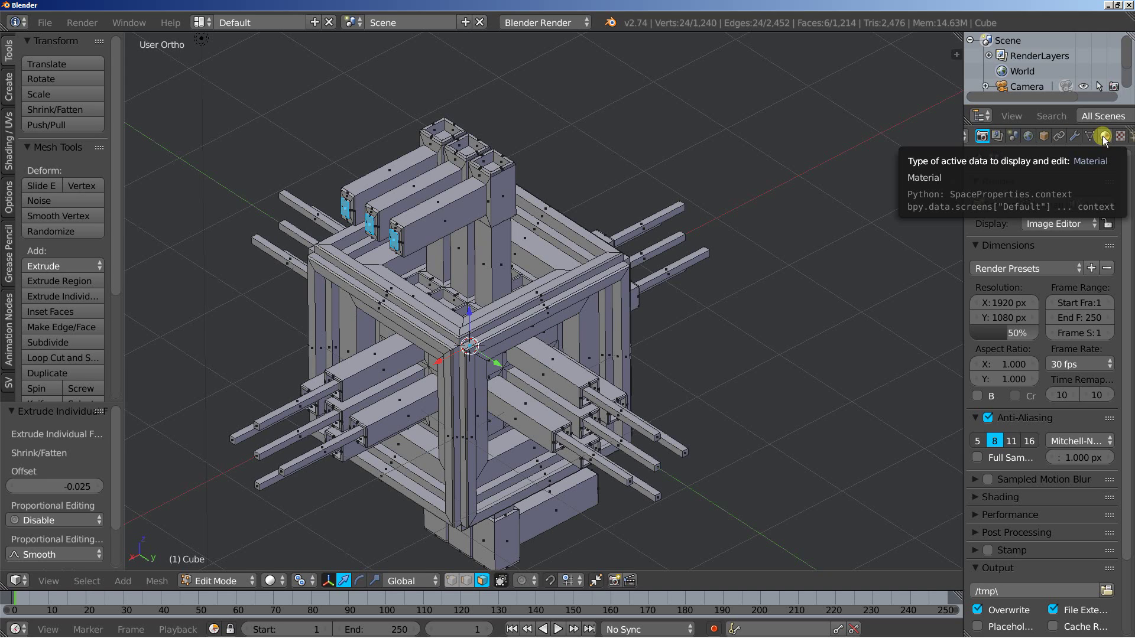
pyautogui.click(1103, 136)
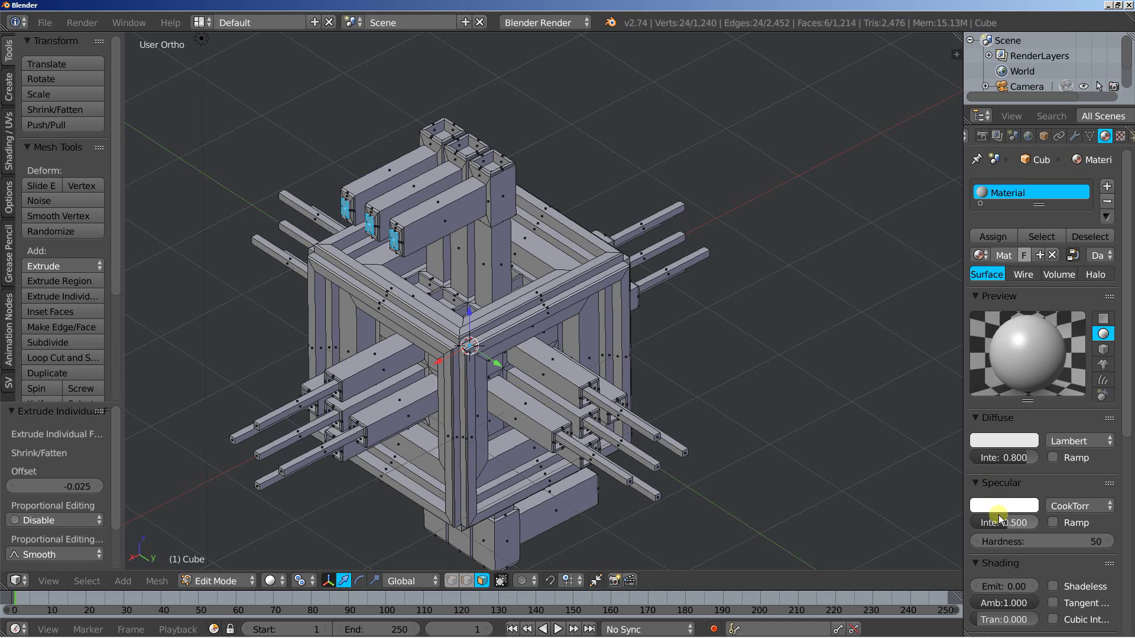
pyautogui.moveTo(973, 521); pyautogui.dragTo(922, 522)
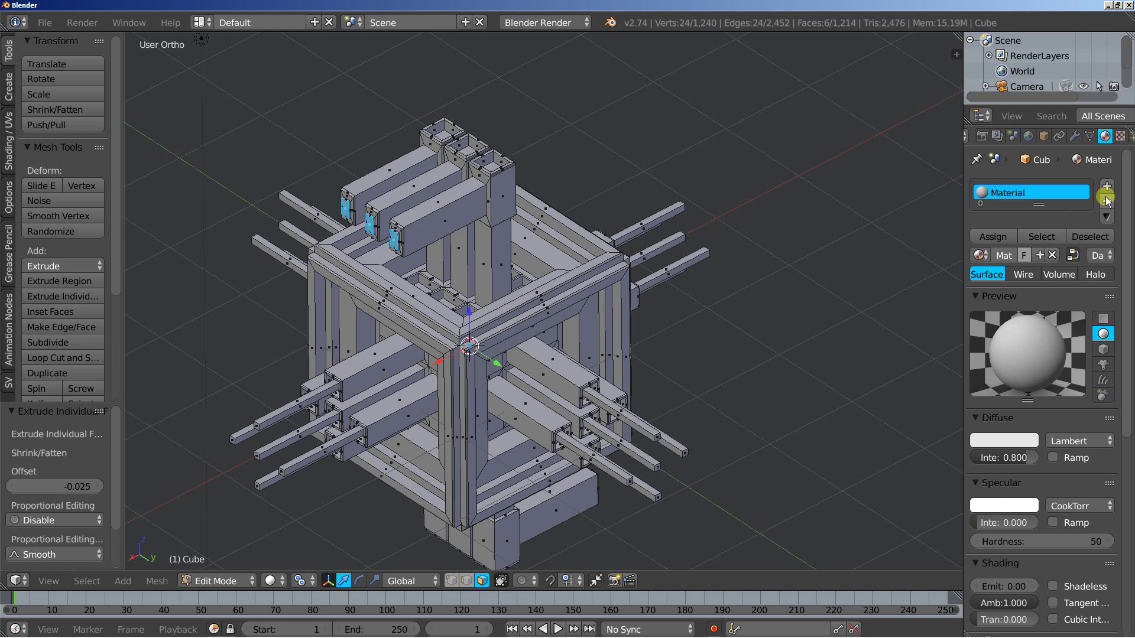
# Add a new material slot with a red-diffuse material named Glow.
pyautogui.click(1108, 188)
pyautogui.click(1034, 257)
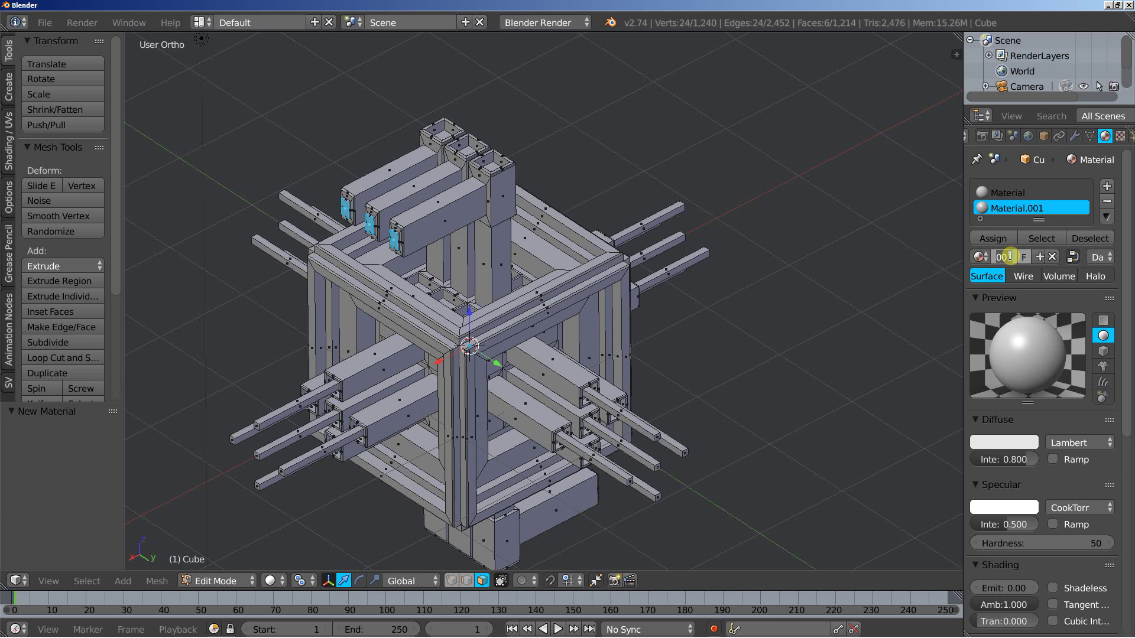
pyautogui.press('Return')
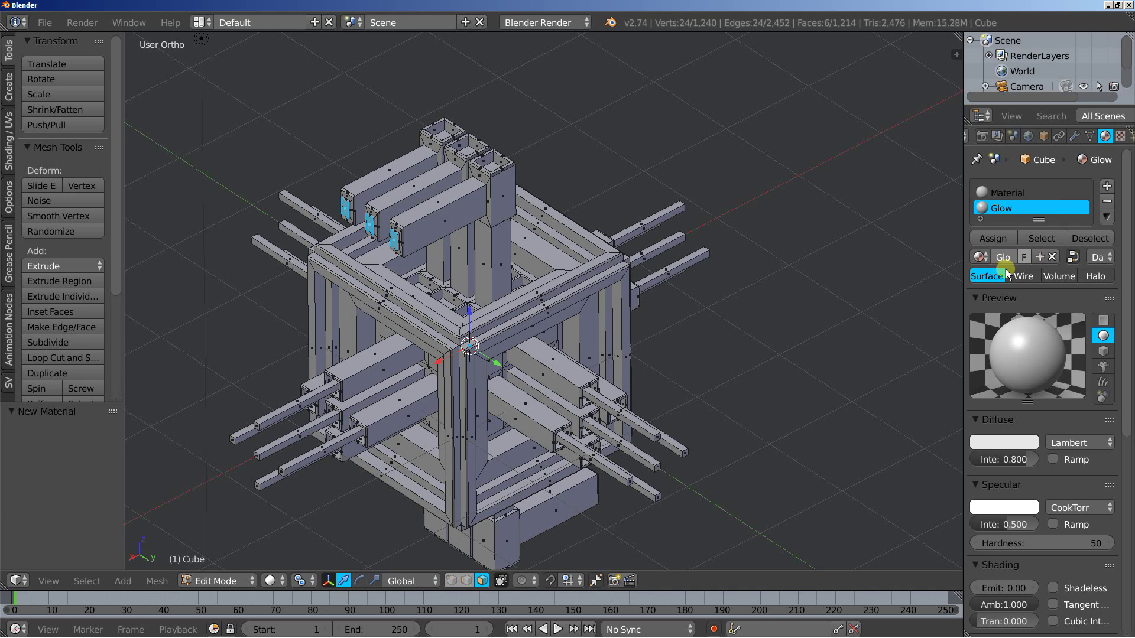
pyautogui.click(996, 442)
pyautogui.moveTo(946, 311); pyautogui.dragTo(937, 363)
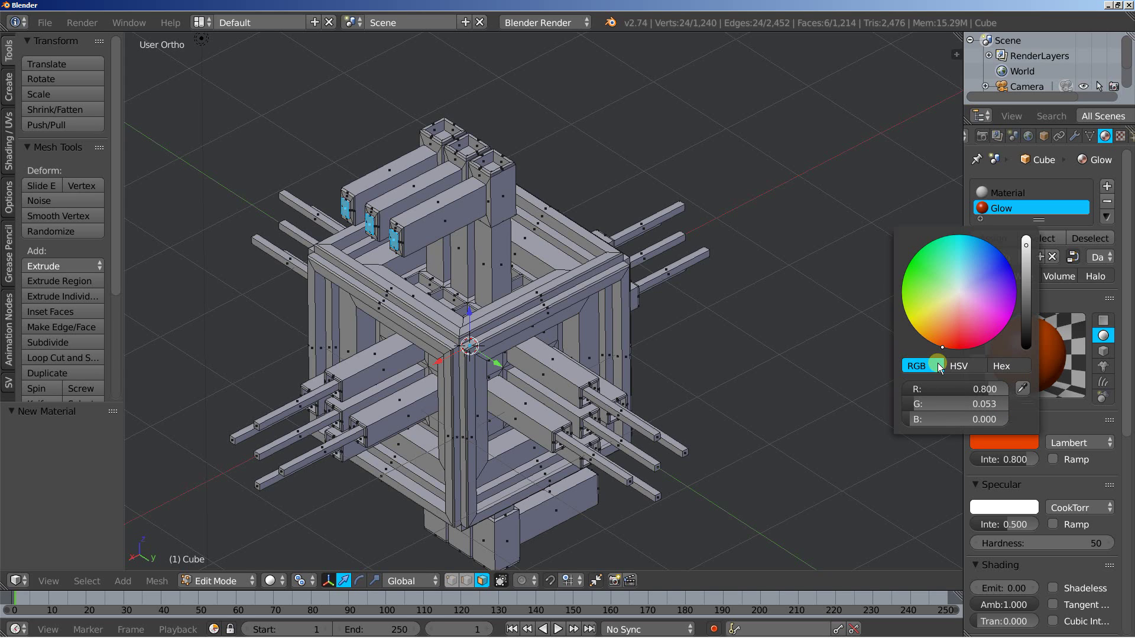
pyautogui.click(966, 403)
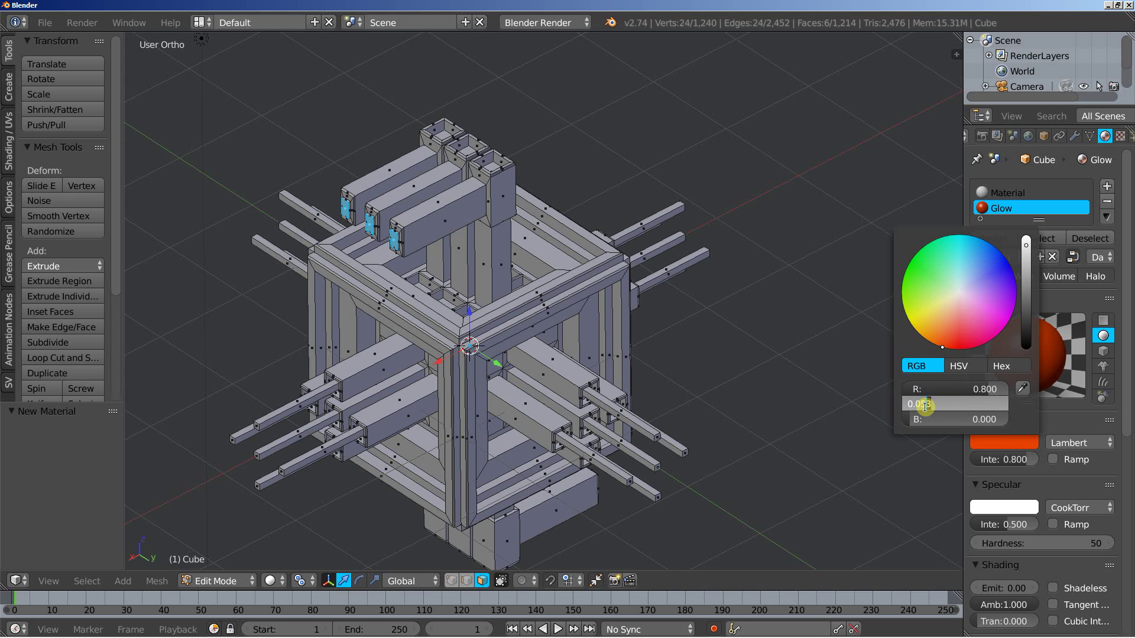
pyautogui.press('Return')
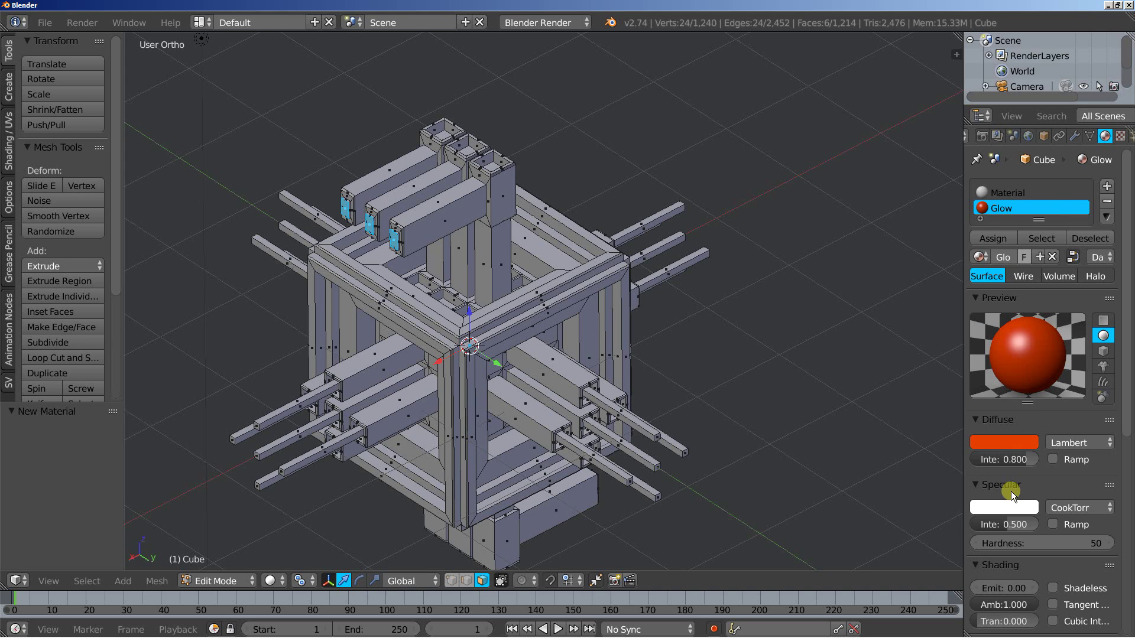
# Set Glow's Specular Intensity to 0 and Emit to 1.
pyautogui.moveTo(1003, 526); pyautogui.dragTo(977, 523)
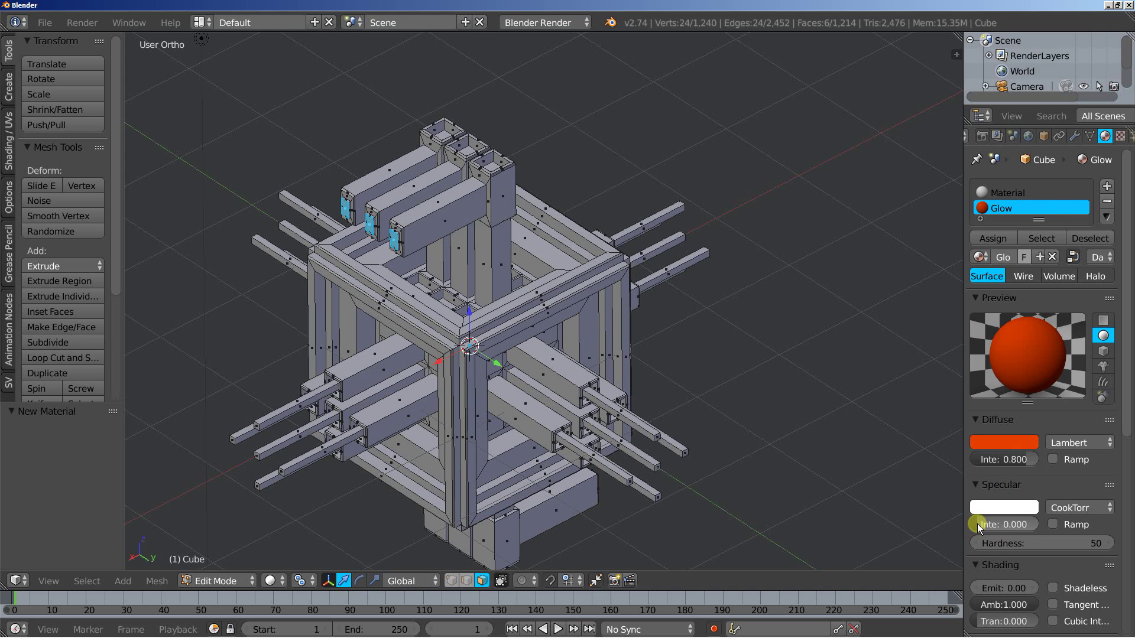
pyautogui.click(996, 588)
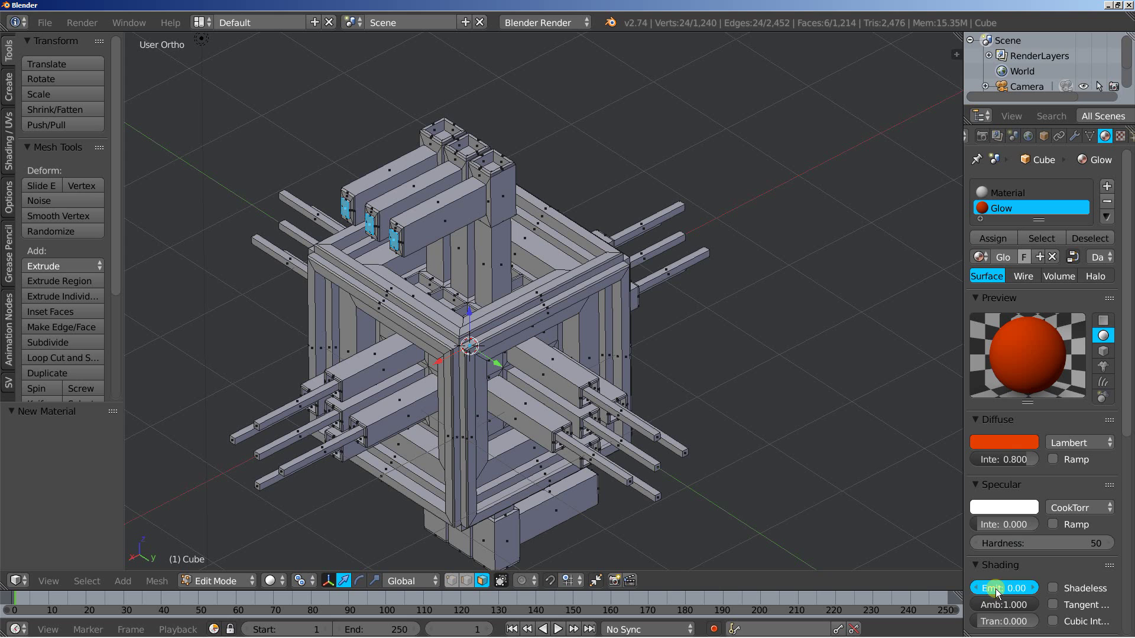
pyautogui.write('1')
pyautogui.press('Return')
# Grow the face selection with Select > More and assign Glow to it.
pyautogui.moveTo(663, 436); pyautogui.dragTo(657, 436, button='middle')
pyautogui.keyDown('shift'); pyautogui.moveTo(436, 395); pyautogui.dragTo(676, 400, button='middle'); pyautogui.keyUp('shift')
pyautogui.scroll(4, 676, 400)
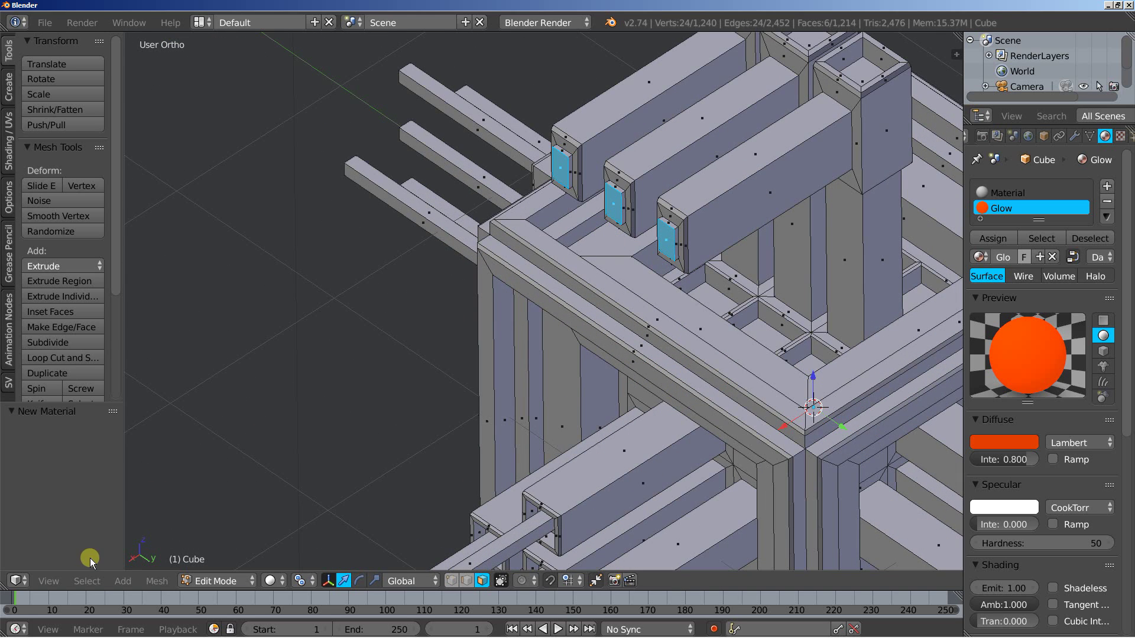
pyautogui.click(87, 581)
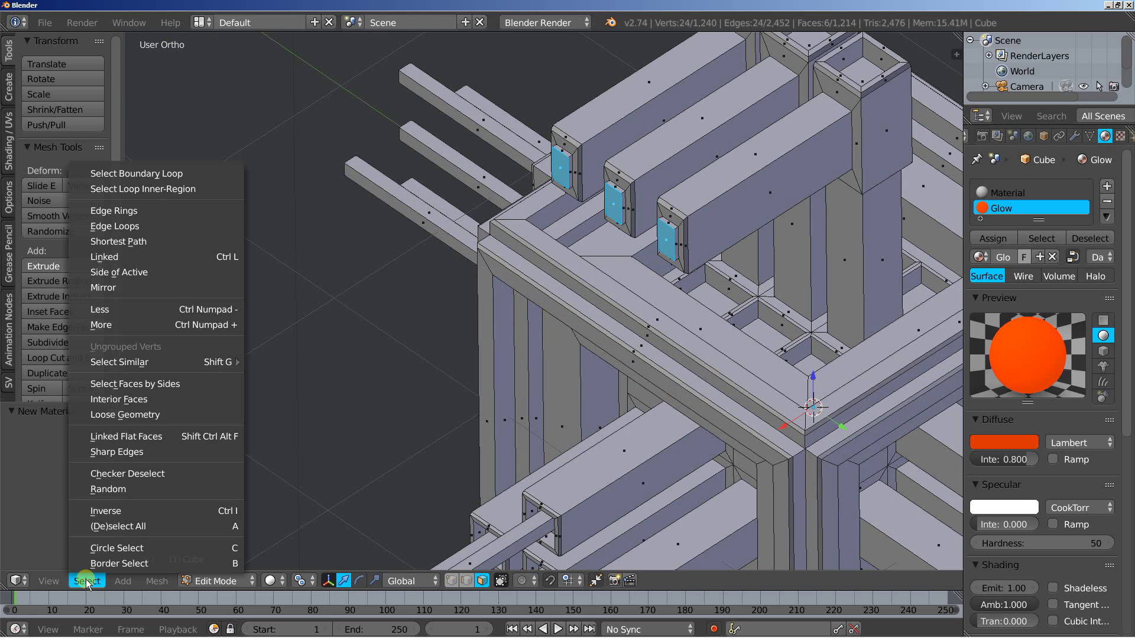
pyautogui.click(126, 324)
pyautogui.moveTo(699, 347); pyautogui.dragTo(563, 315, button='middle')
pyautogui.keyDown('shift'); pyautogui.moveTo(707, 393); pyautogui.dragTo(393, 520, button='middle'); pyautogui.keyUp('shift')
pyautogui.press('Home')
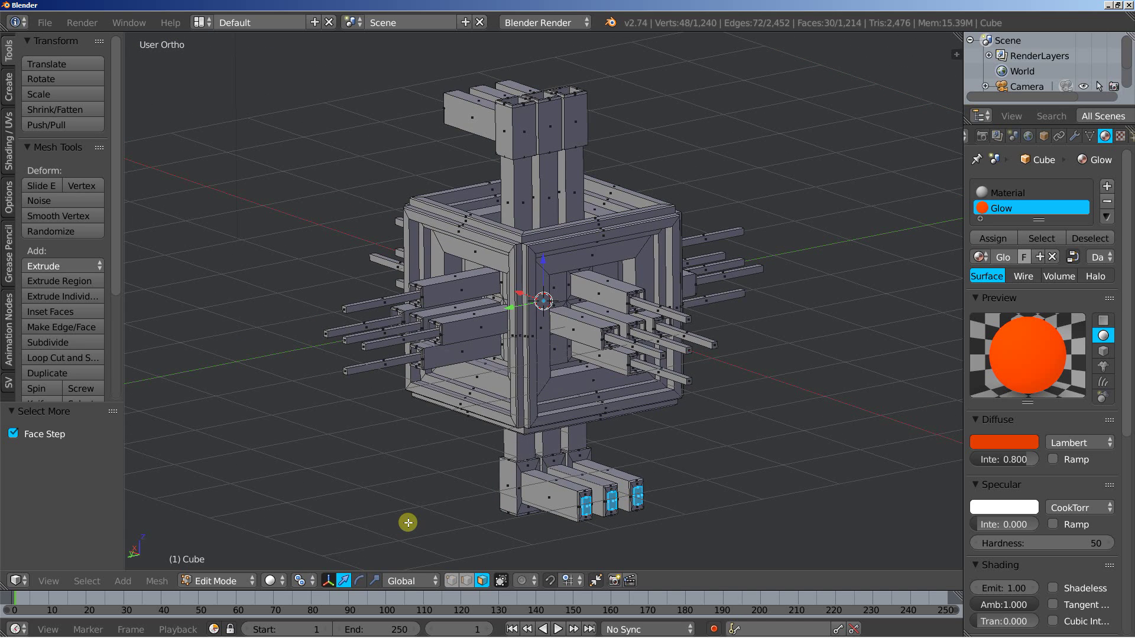
pyautogui.moveTo(519, 476); pyautogui.dragTo(648, 499, button='middle')
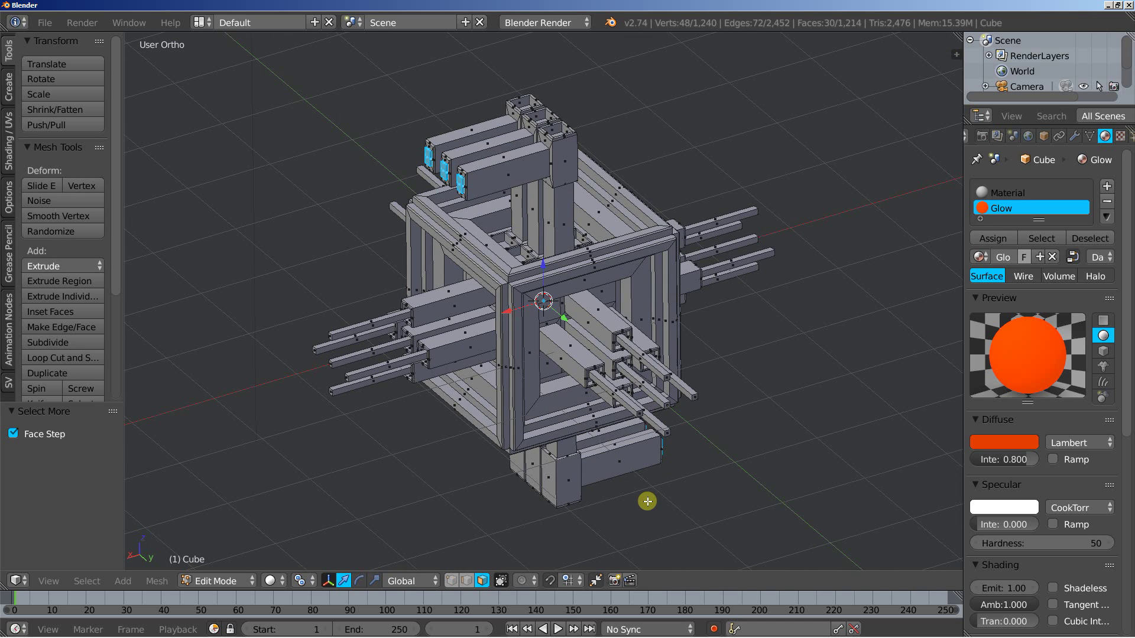
pyautogui.click(993, 238)
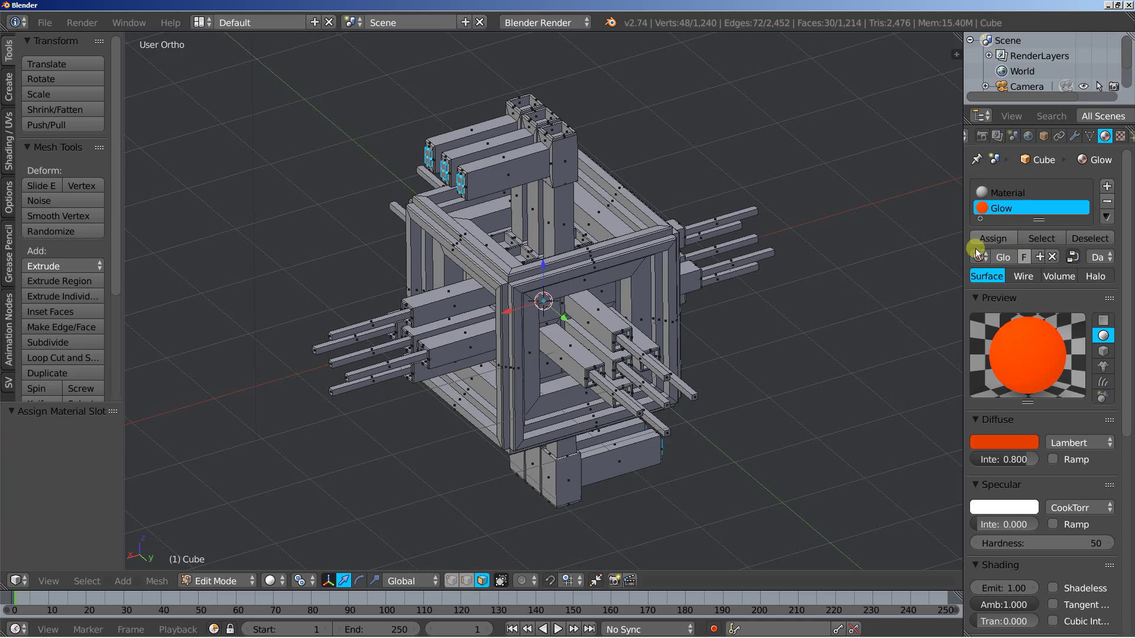
# Select the inner rectangular frame faces and add a recessed top panel.
pyautogui.moveTo(469, 449); pyautogui.dragTo(476, 472, button='middle')
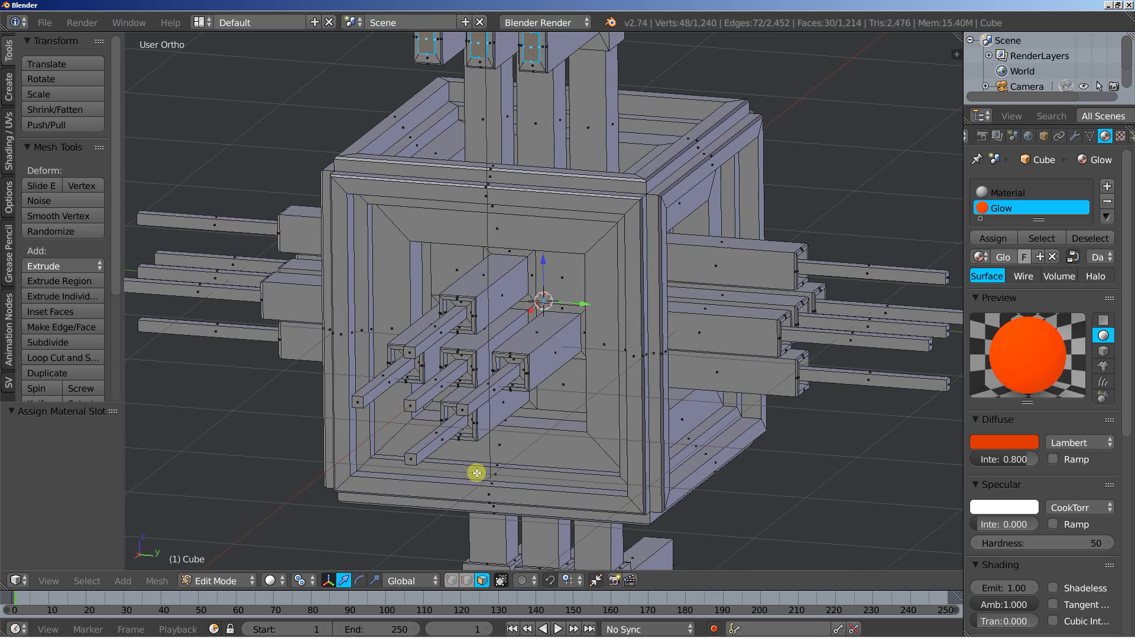
pyautogui.rightClick(420, 416)
pyautogui.moveTo(615, 485); pyautogui.dragTo(454, 466, button='middle')
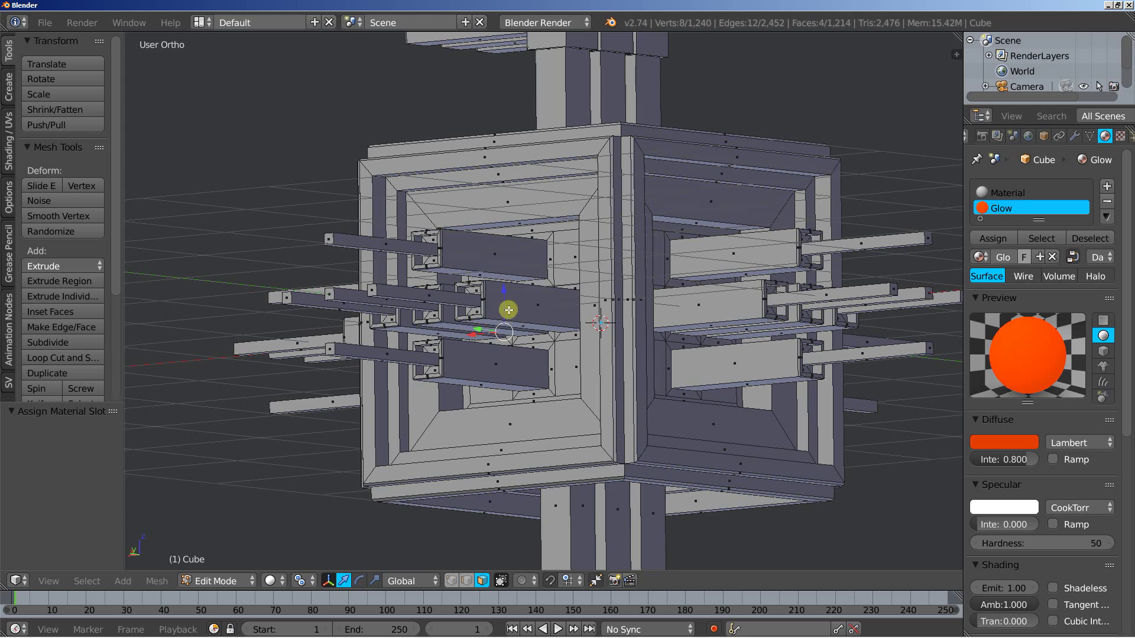
pyautogui.moveTo(489, 354); pyautogui.dragTo(674, 258, button='middle')
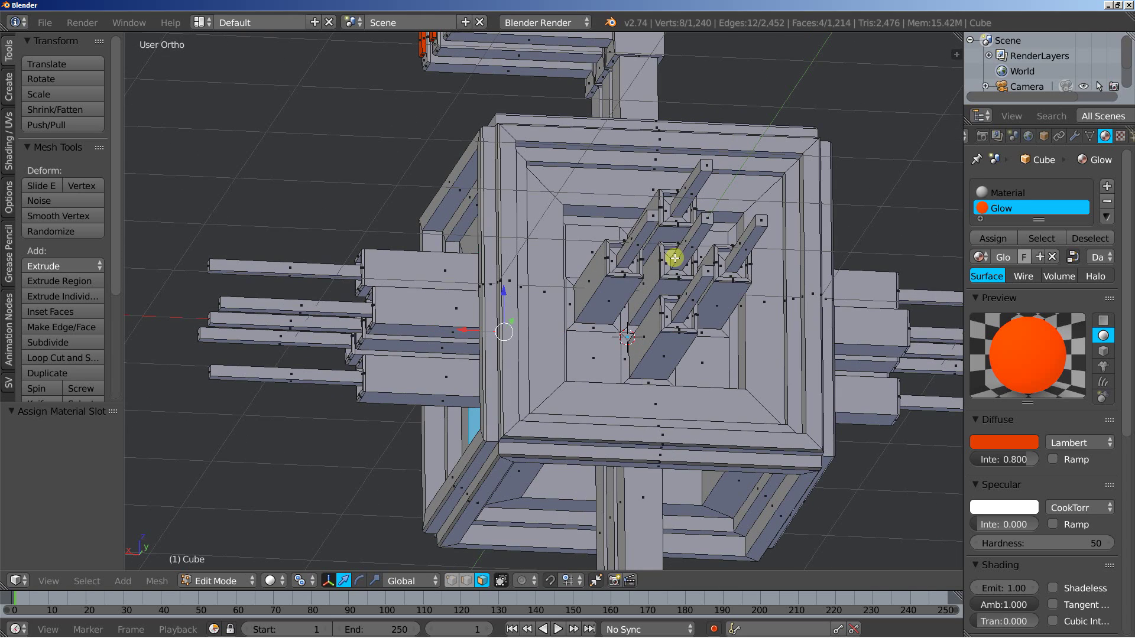
pyautogui.keyDown('alt'); pyautogui.keyDown('shift'); pyautogui.rightClick(740, 221); pyautogui.keyUp('shift'); pyautogui.keyUp('alt')
pyautogui.moveTo(740, 221); pyautogui.dragTo(631, 295, button='middle')
# Add the remaining recessed panel faces on the other sides to the selection.
pyautogui.keyDown('alt'); pyautogui.keyDown('shift'); pyautogui.rightClick(520, 206); pyautogui.keyUp('shift'); pyautogui.keyUp('alt')
pyautogui.moveTo(530, 208); pyautogui.dragTo(615, 318, button='middle')
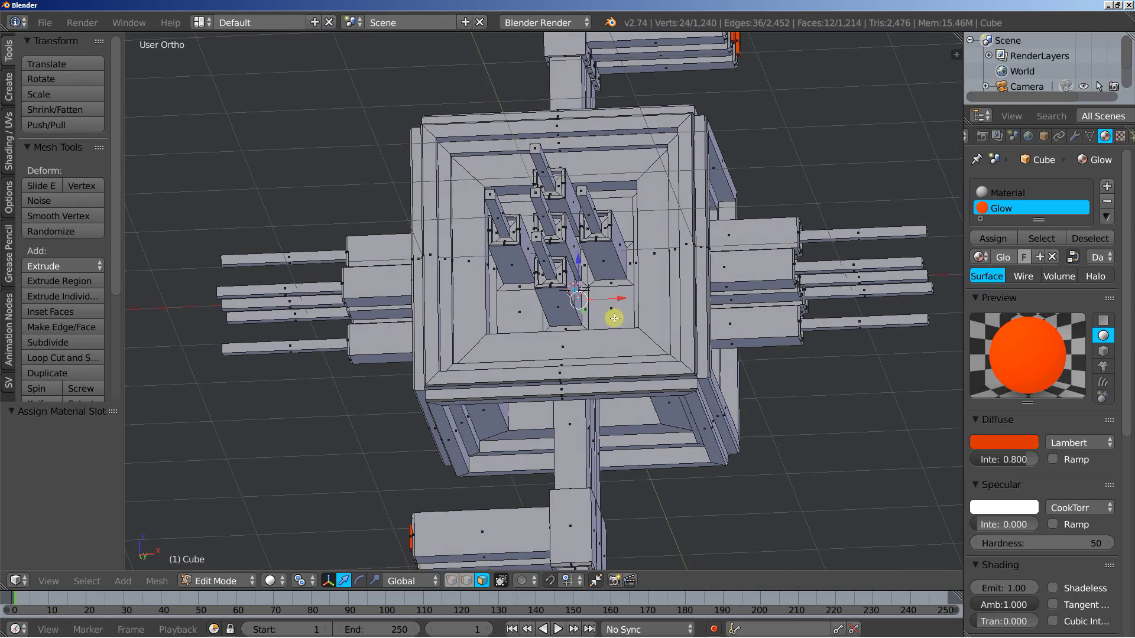
pyautogui.moveTo(628, 260); pyautogui.dragTo(667, 244, button='middle')
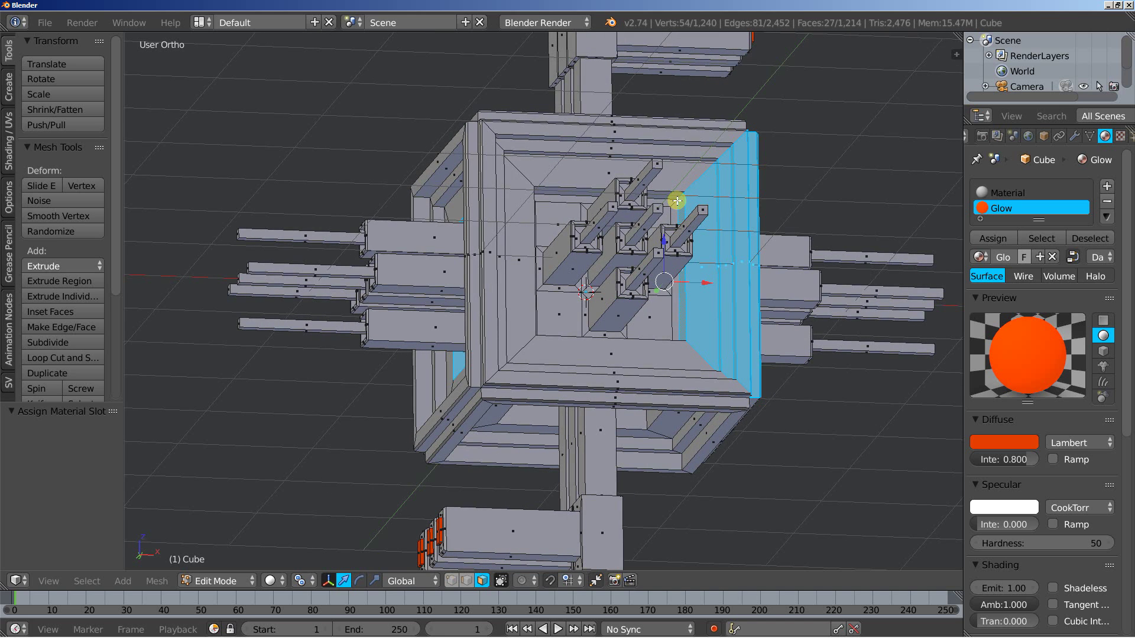
pyautogui.moveTo(680, 198); pyautogui.dragTo(504, 325, button='middle')
pyautogui.keyDown('alt'); pyautogui.keyDown('shift'); pyautogui.rightClick(642, 158); pyautogui.keyUp('shift'); pyautogui.keyUp('alt')
pyautogui.moveTo(585, 309); pyautogui.dragTo(520, 313, button='middle')
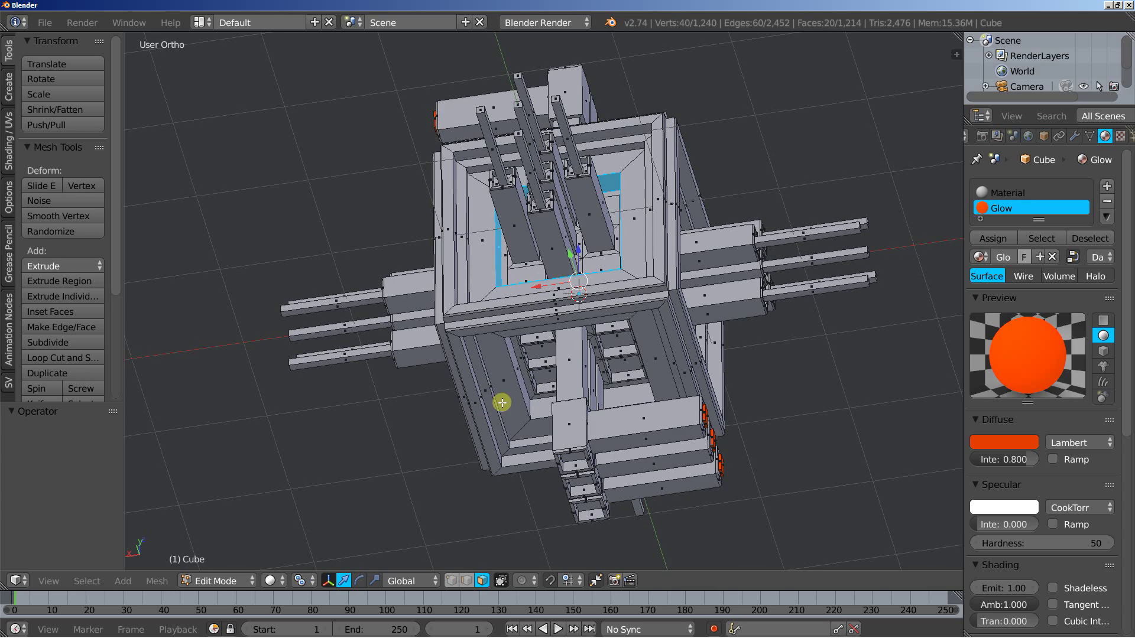
pyautogui.keyDown('alt'); pyautogui.keyDown('shift'); pyautogui.rightClick(529, 406); pyautogui.keyUp('shift'); pyautogui.keyUp('alt')
pyautogui.moveTo(477, 367); pyautogui.dragTo(579, 458, button='middle')
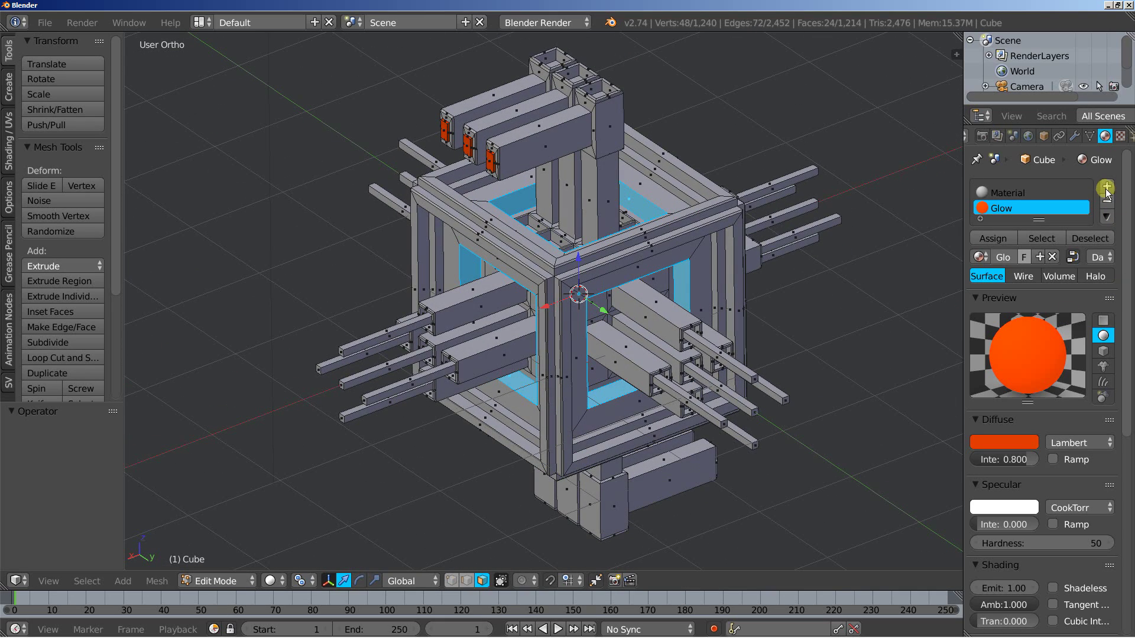
# Add a new material slot with a material named Gray.
pyautogui.click(1105, 182)
pyautogui.click(1036, 274)
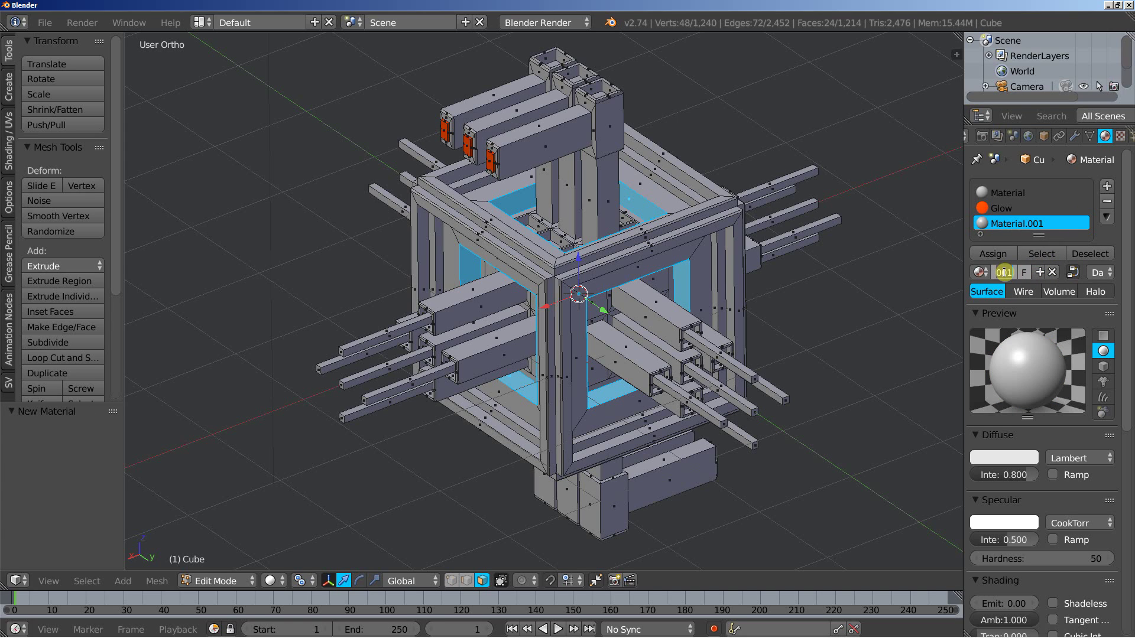
pyautogui.press('Return')
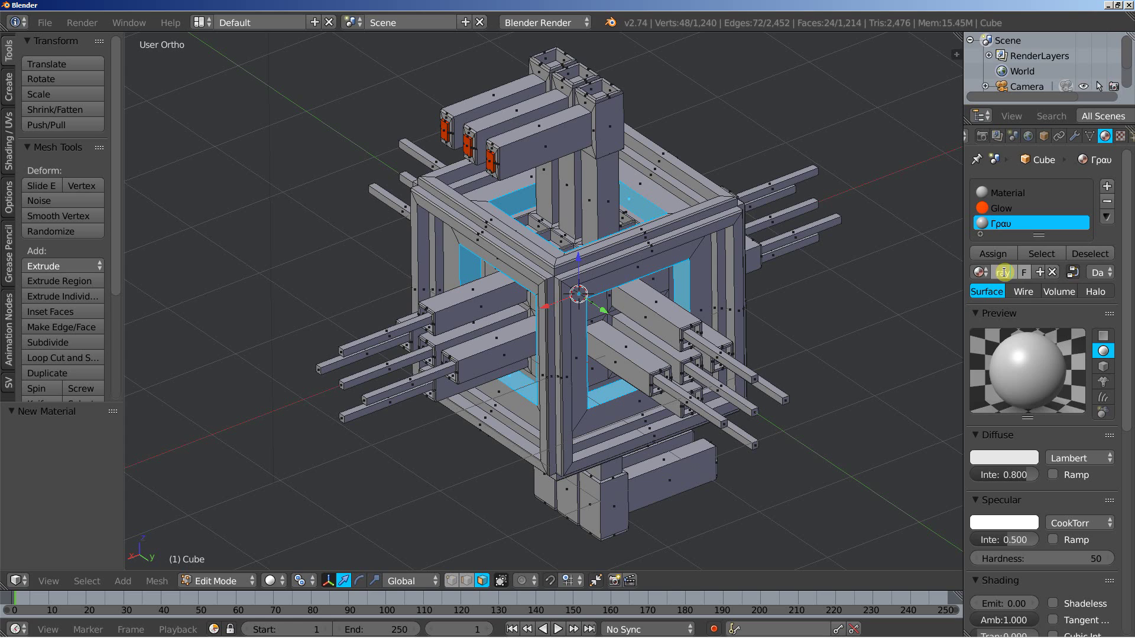
pyautogui.doubleClick(1004, 273)
pyautogui.write('Gray')
pyautogui.press('Return')
# Make Gray near-black with no specular, assign it to the panels, and return to Object Mode.
pyautogui.moveTo(999, 538); pyautogui.dragTo(977, 534)
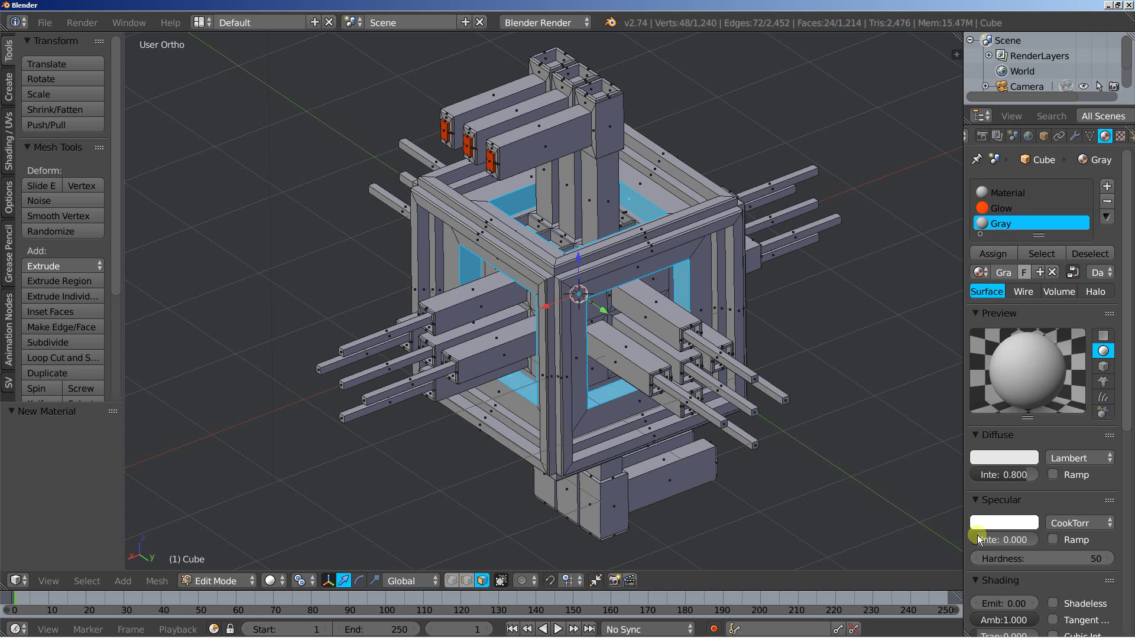
pyautogui.click(974, 460)
pyautogui.click(1024, 338)
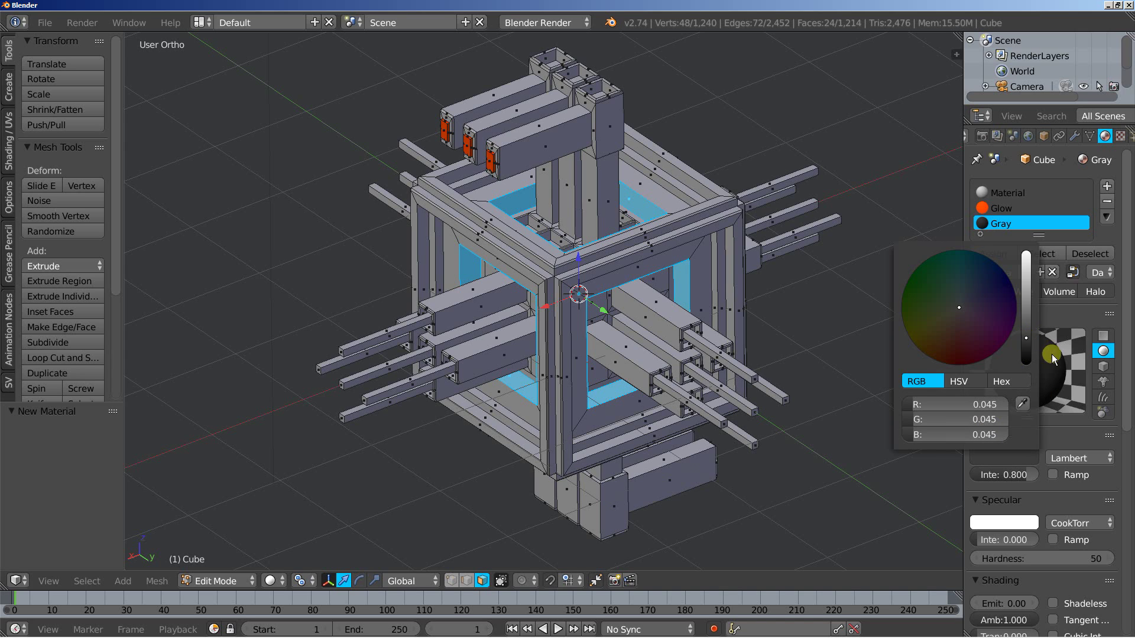
pyautogui.click(985, 254)
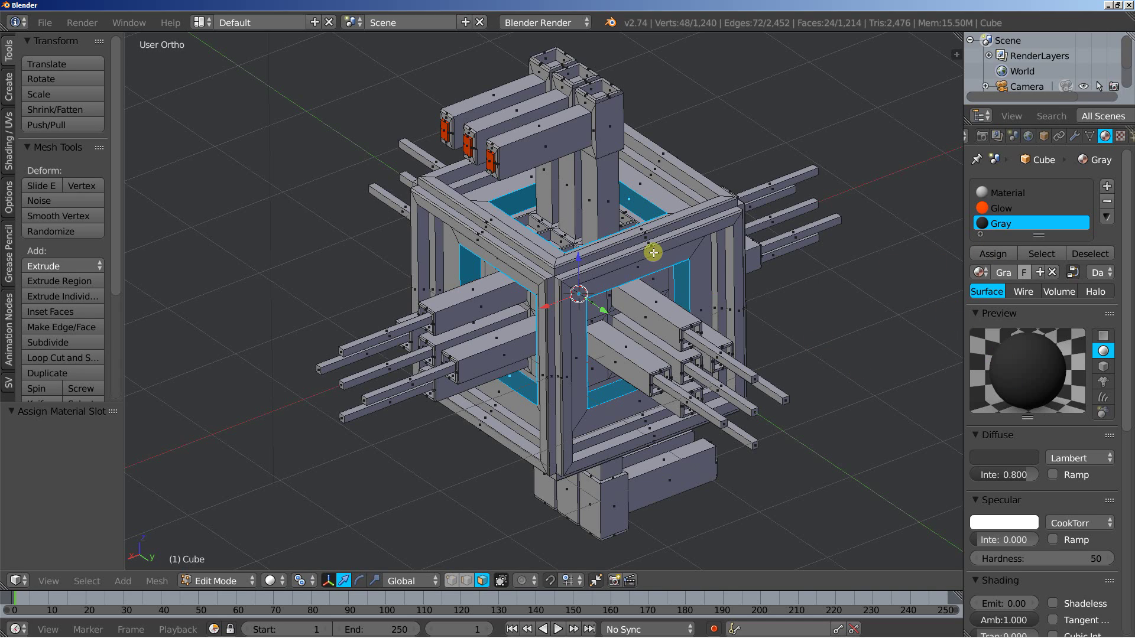
pyautogui.press('Tab')
pyautogui.moveTo(569, 300); pyautogui.dragTo(725, 326, button='middle')
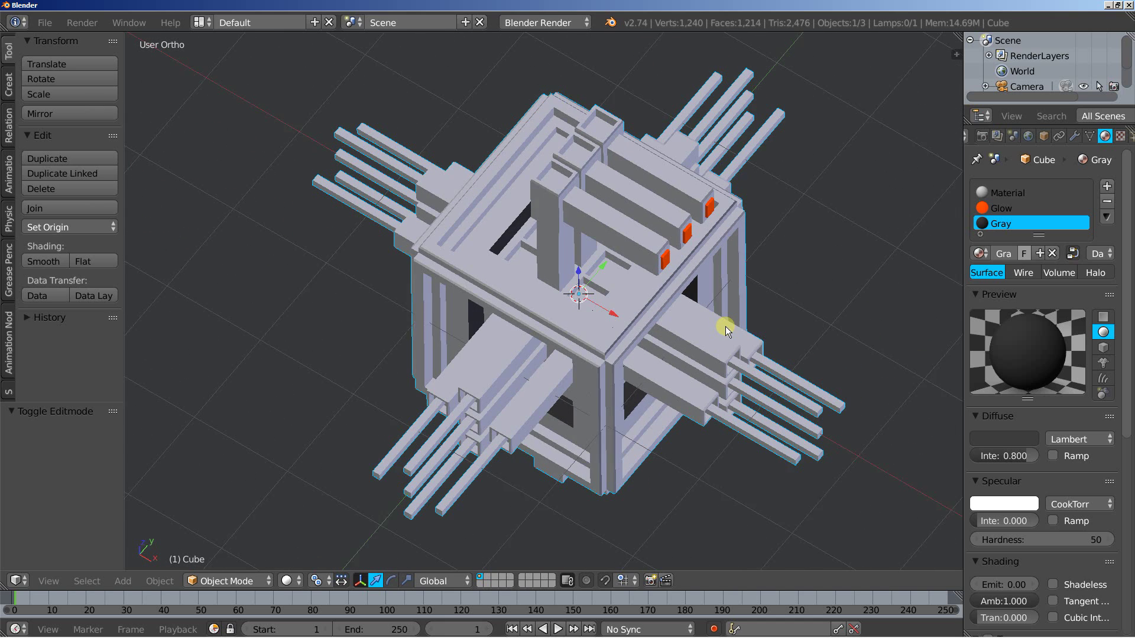
# In Edit Mode, select all six emitter-block end faces, orbiting to reach the hidden ones.
pyautogui.press('Tab')
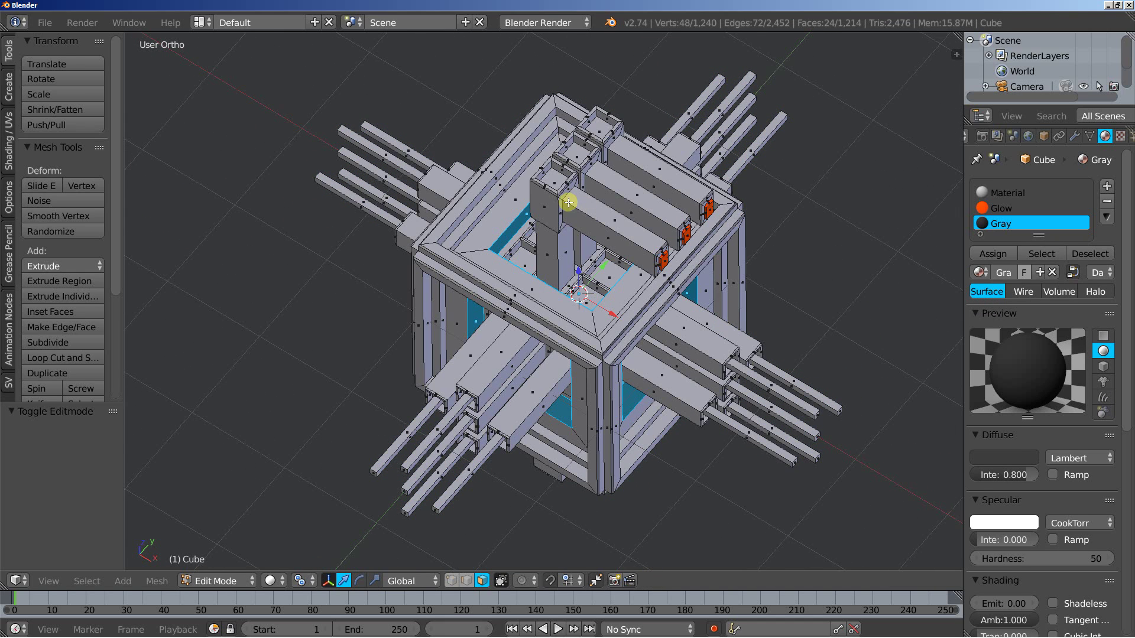
pyautogui.rightClick(556, 181)
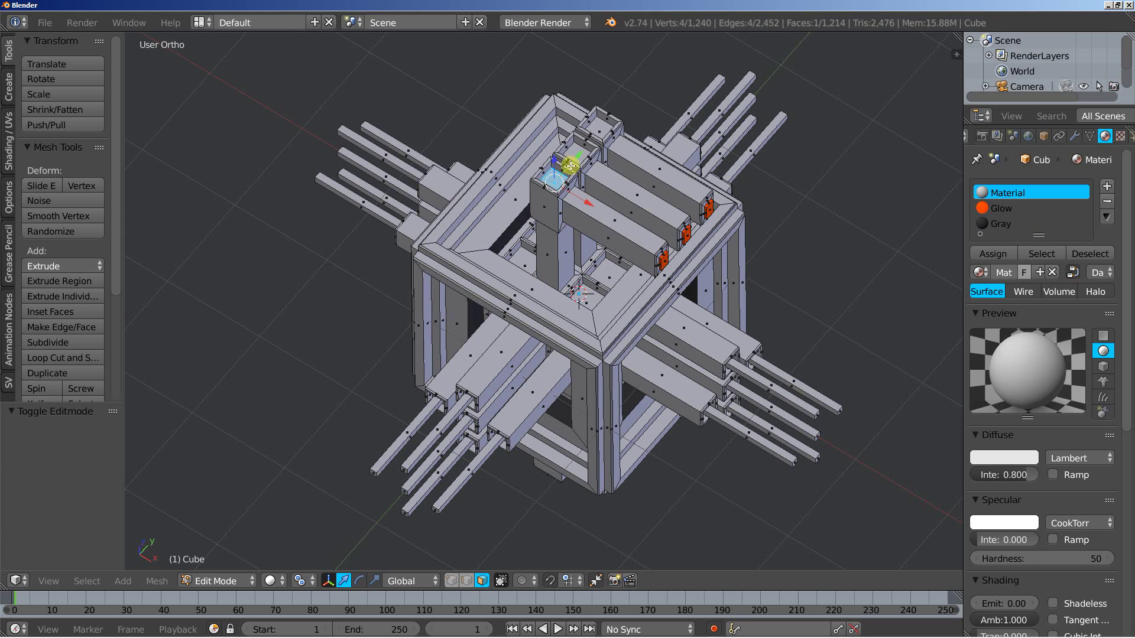
pyautogui.keyDown('shift'); pyautogui.rightClick(577, 155); pyautogui.keyUp('shift')
pyautogui.keyDown('shift'); pyautogui.rightClick(598, 130); pyautogui.keyUp('shift')
pyautogui.moveTo(582, 420); pyautogui.dragTo(580, 246, button='middle')
pyautogui.keyDown('shift'); pyautogui.rightClick(554, 335); pyautogui.keyUp('shift')
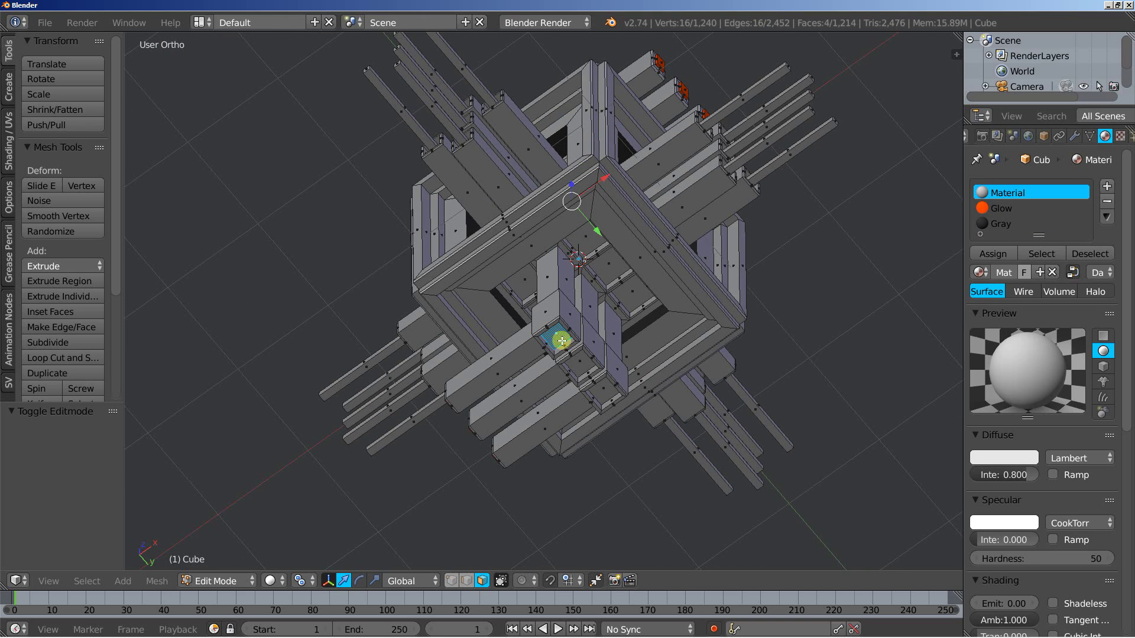
pyautogui.keyDown('shift'); pyautogui.rightClick(581, 363); pyautogui.keyUp('shift')
pyautogui.keyDown('shift'); pyautogui.rightClick(604, 388); pyautogui.keyUp('shift')
pyautogui.moveTo(702, 260); pyautogui.dragTo(691, 418, button='middle')
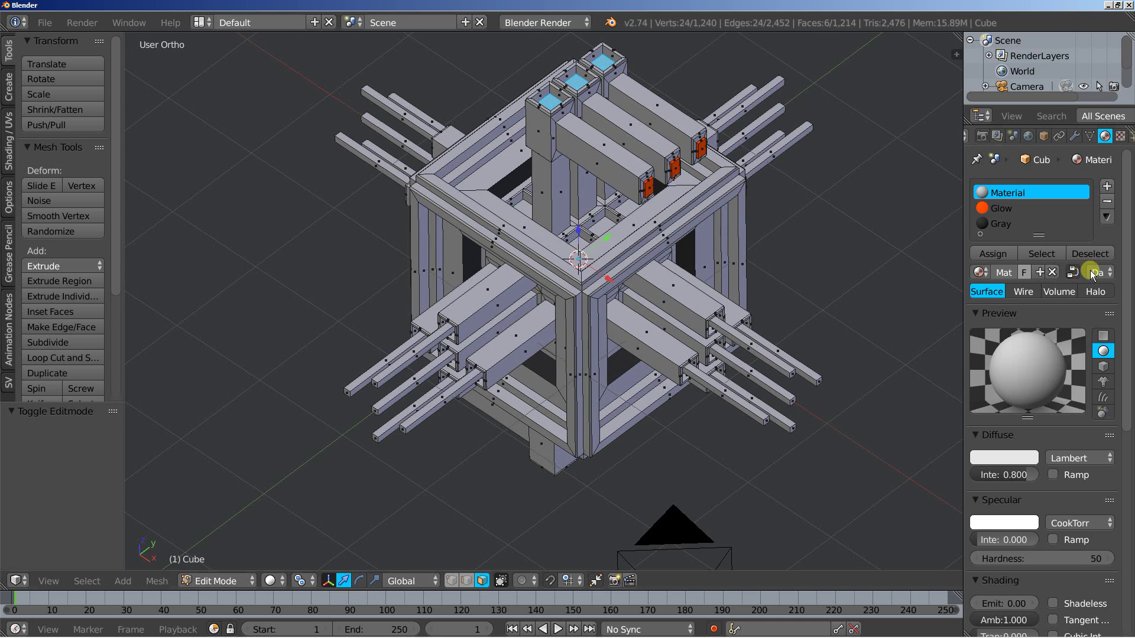
# Add a new material slot with a material named Red_Glow and specular intensity 0.
pyautogui.click(1107, 186)
pyautogui.click(1026, 288)
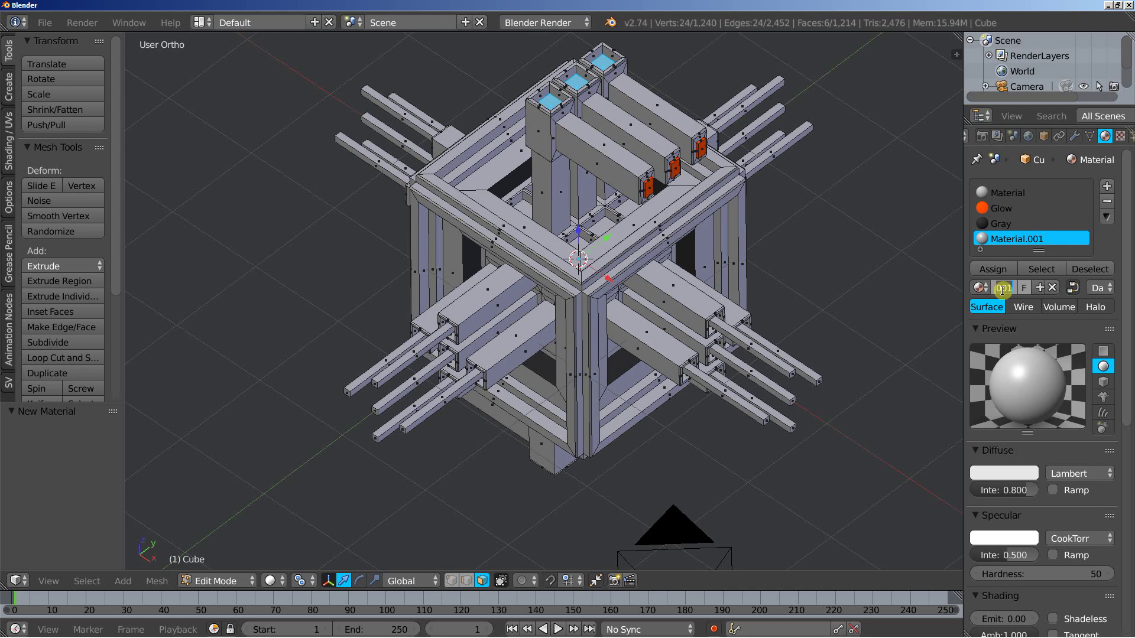
pyautogui.press('Return')
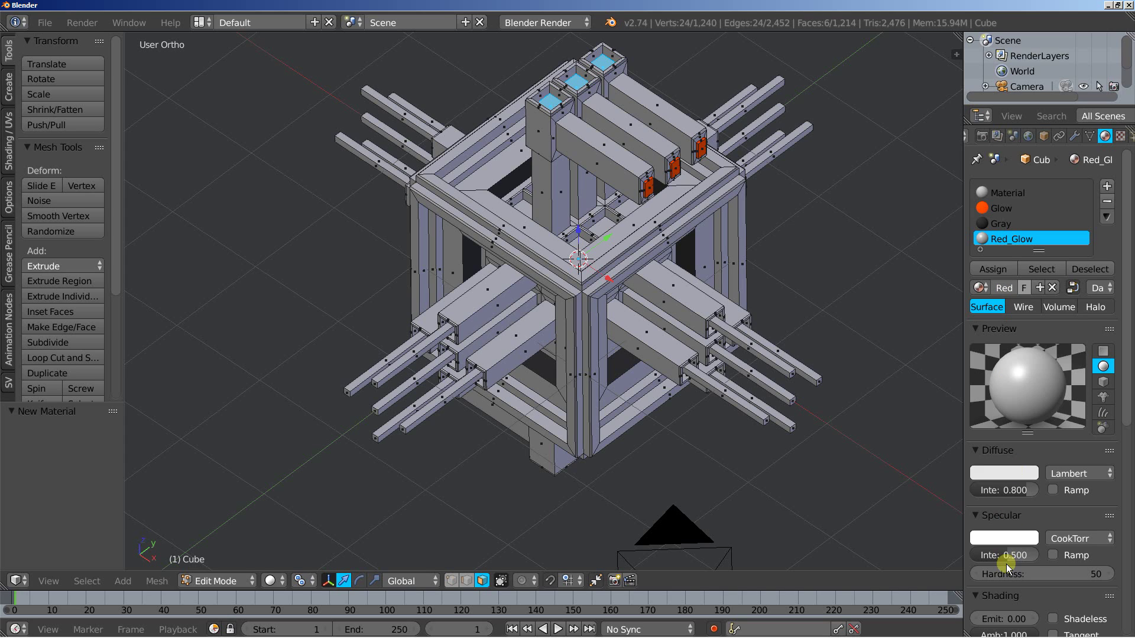
pyautogui.moveTo(996, 556); pyautogui.dragTo(978, 542)
# Make the Red_Glow diffuse colour red with the green channel at 0.01.
pyautogui.click(979, 474)
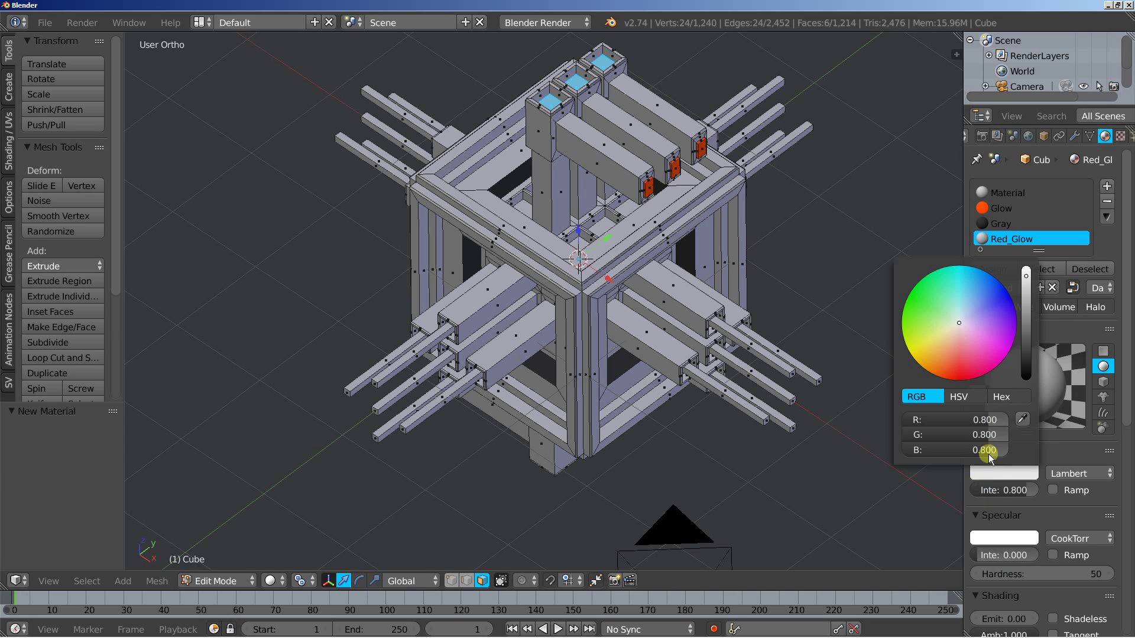
pyautogui.click(957, 384)
pyautogui.click(970, 434)
pyautogui.click(924, 442)
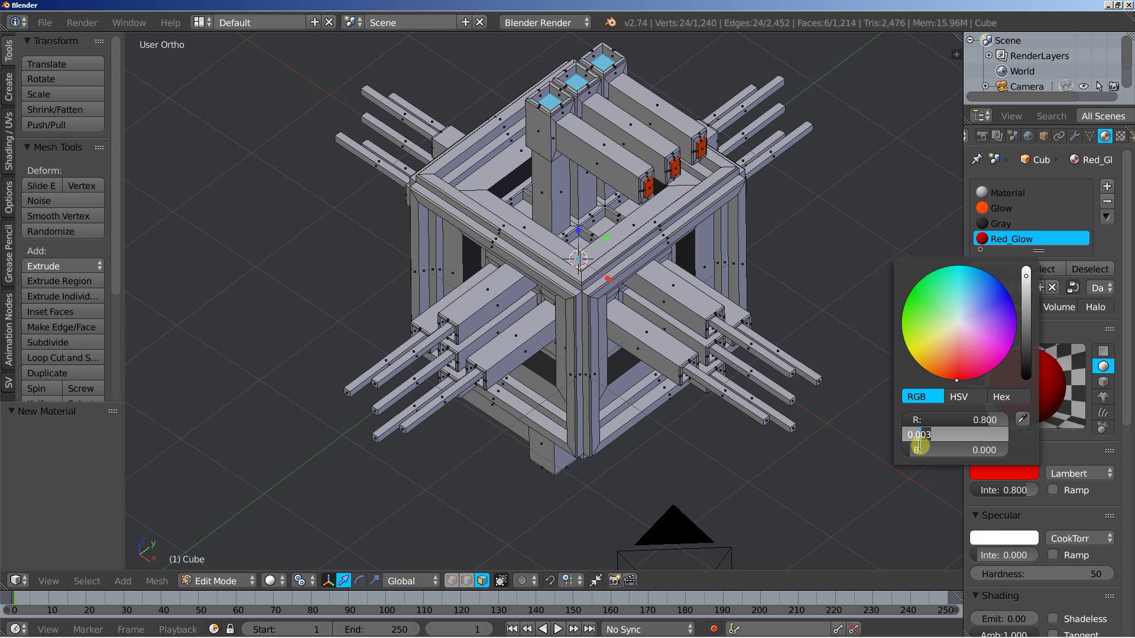
pyautogui.write('0.01')
pyautogui.press('Return')
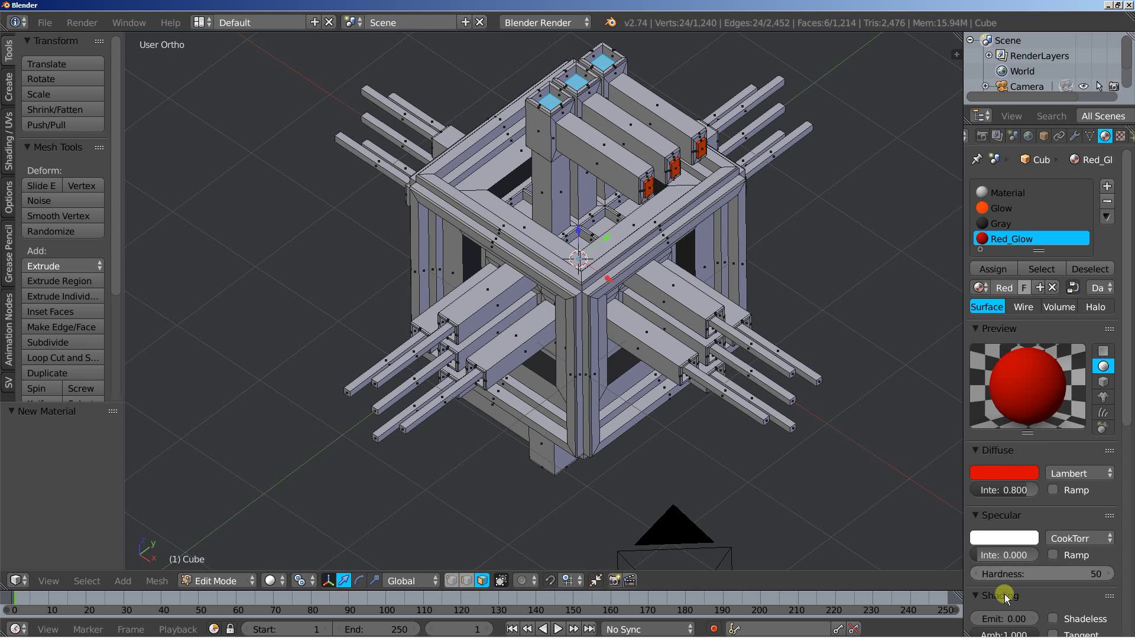
# Set Red_Glow's emit to 2.00 and assign it to the selected end faces.
pyautogui.click(1016, 619)
pyautogui.write('2')
pyautogui.press('Return')
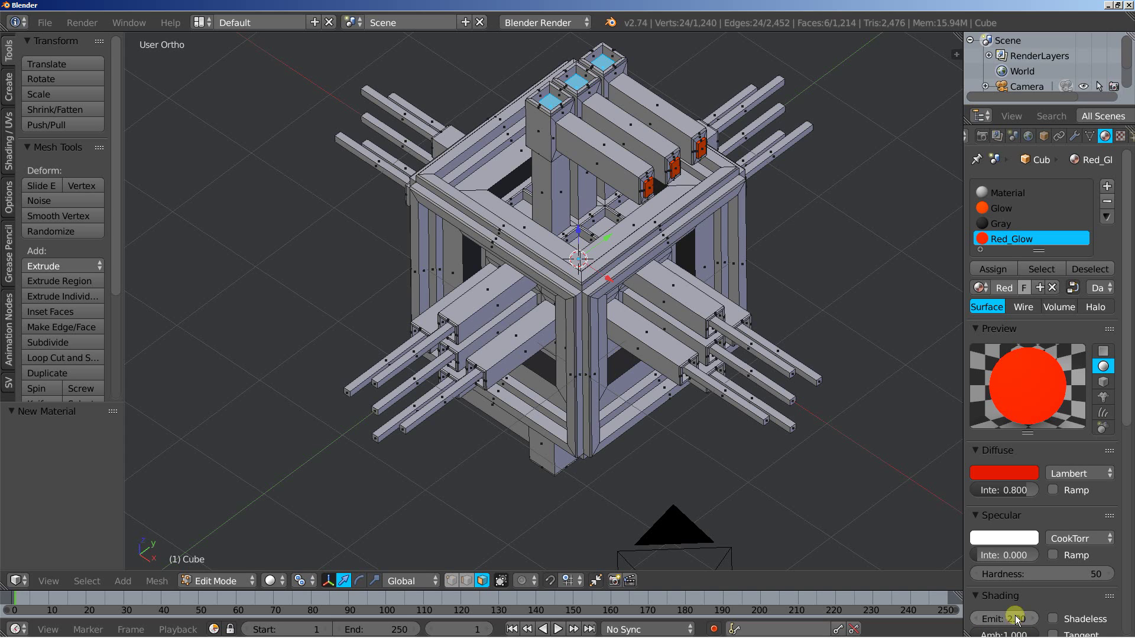
pyautogui.click(994, 272)
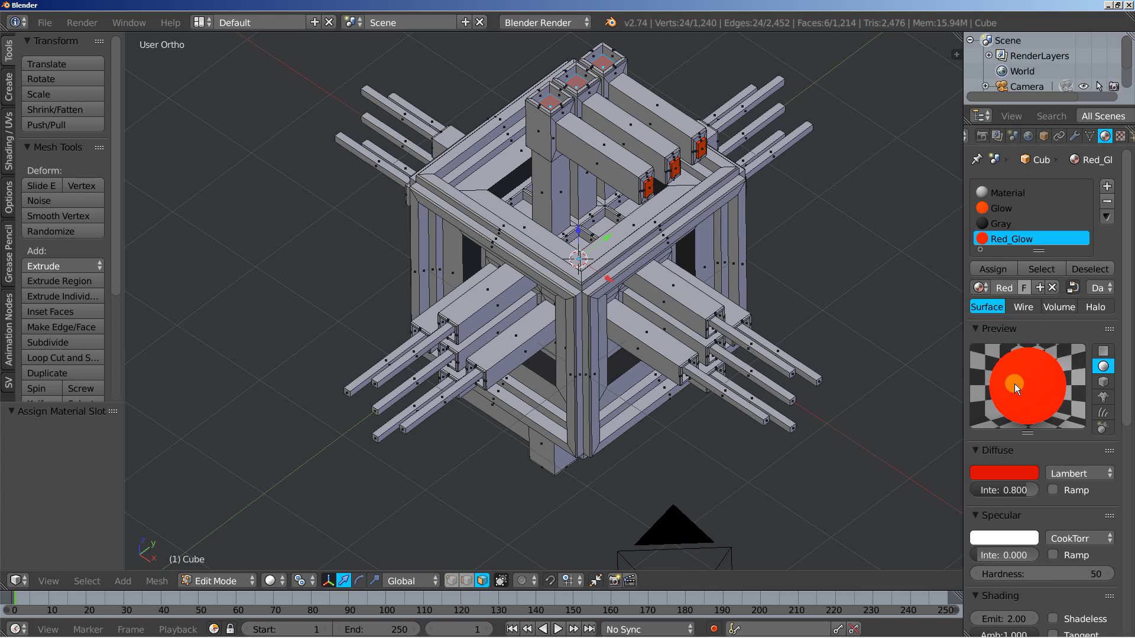
# Switch to Object Mode, zoom out, and view the whole cube through the scene camera.
pyautogui.press('Tab')
pyautogui.moveTo(572, 275)
pyautogui.mouseDown(button='middle')
pyautogui.moveTo(616, 287)
pyautogui.moveTo(657, 225)
pyautogui.moveTo(672, 166)
pyautogui.moveTo(720, 172)
pyautogui.moveTo(717, 244)
pyautogui.moveTo(651, 279)
pyautogui.moveTo(564, 295)
pyautogui.mouseUp(button='middle')
pyautogui.moveTo(578, 340); pyautogui.dragTo(557, 363, button='middle')
pyautogui.scroll(-4, 619, 343)
pyautogui.press('KP_3')
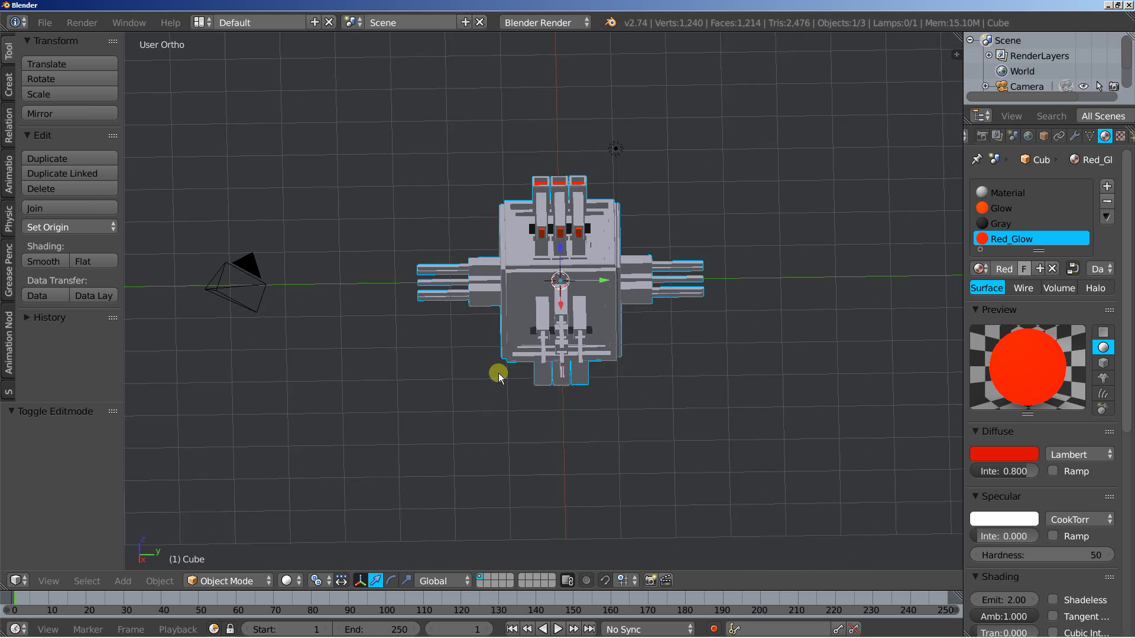
pyautogui.press('KP_0')
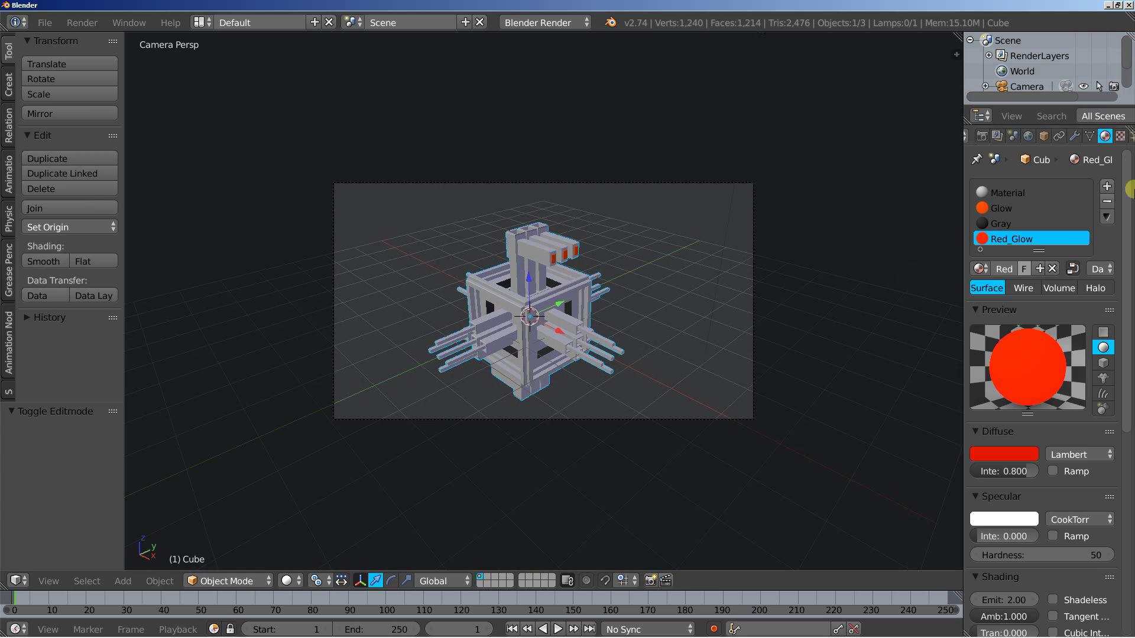
# Enable white Environment Lighting in the World settings, leaving ambient occlusion off.
pyautogui.click(1029, 137)
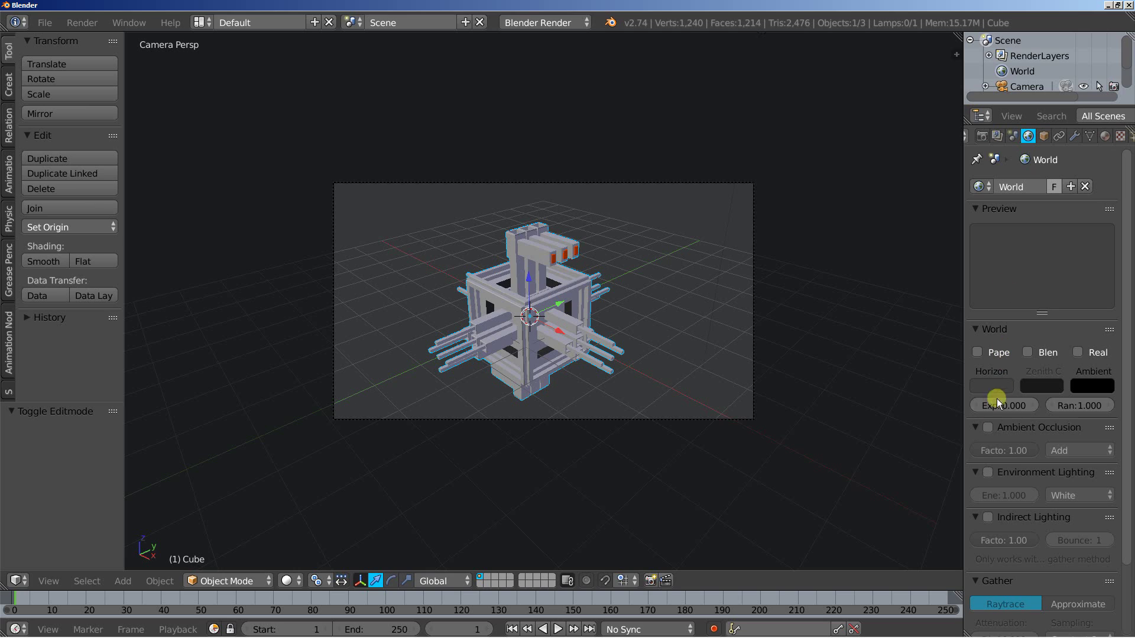
pyautogui.click(988, 428)
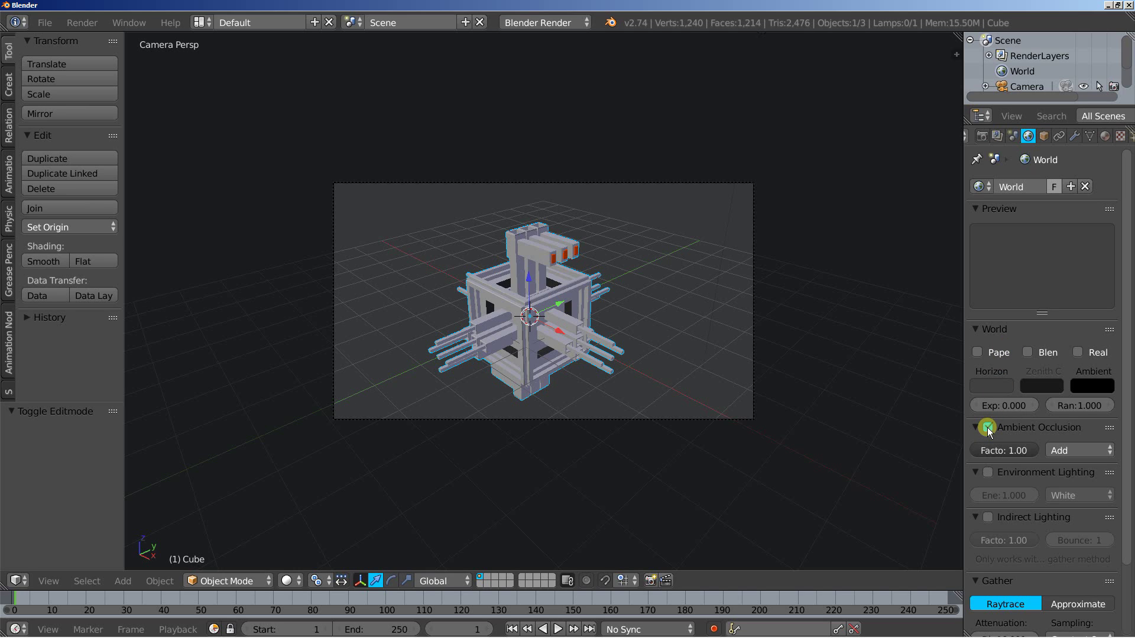
pyautogui.click(988, 428)
pyautogui.click(987, 472)
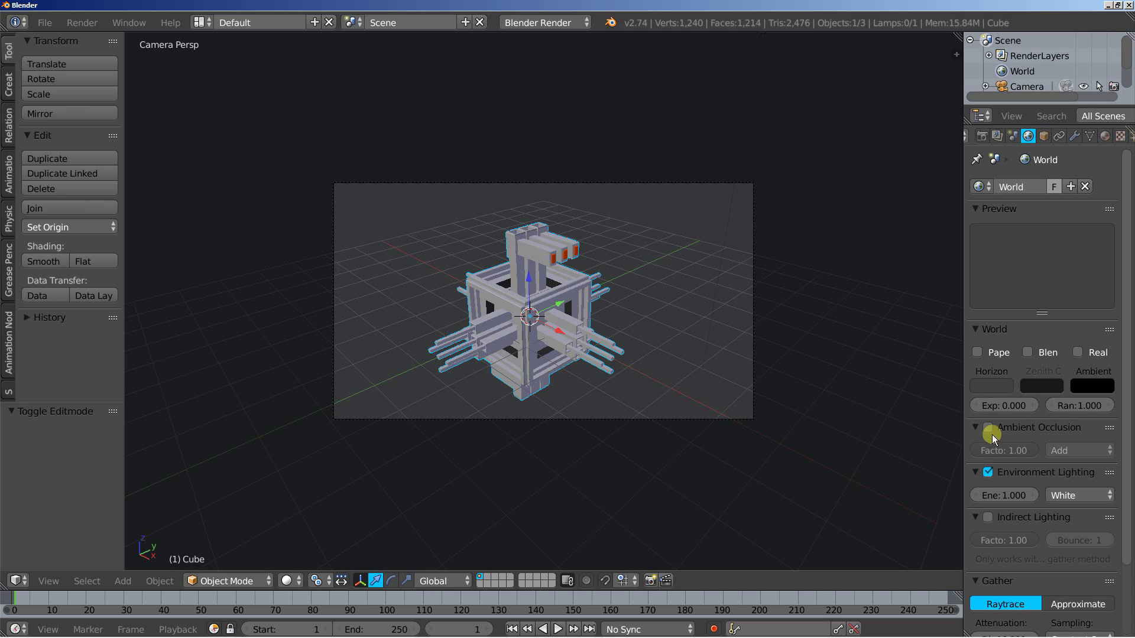
# Raise the environment lighting gather samples to 8 and start the final render.
pyautogui.click(982, 135)
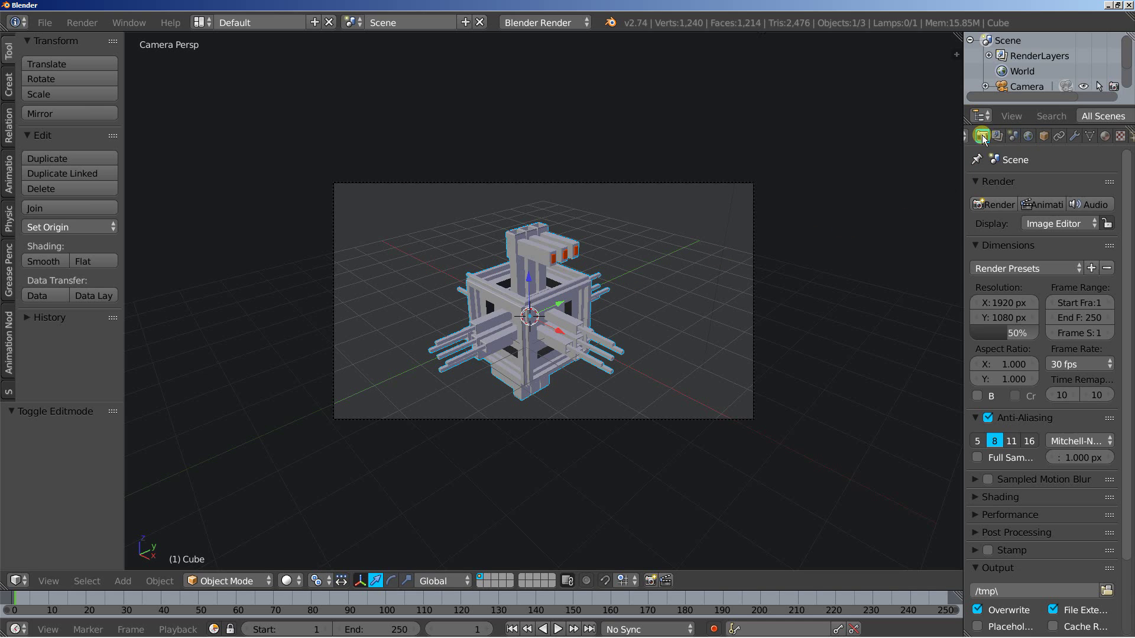
pyautogui.click(1028, 135)
pyautogui.scroll(-1, 1084, 501)
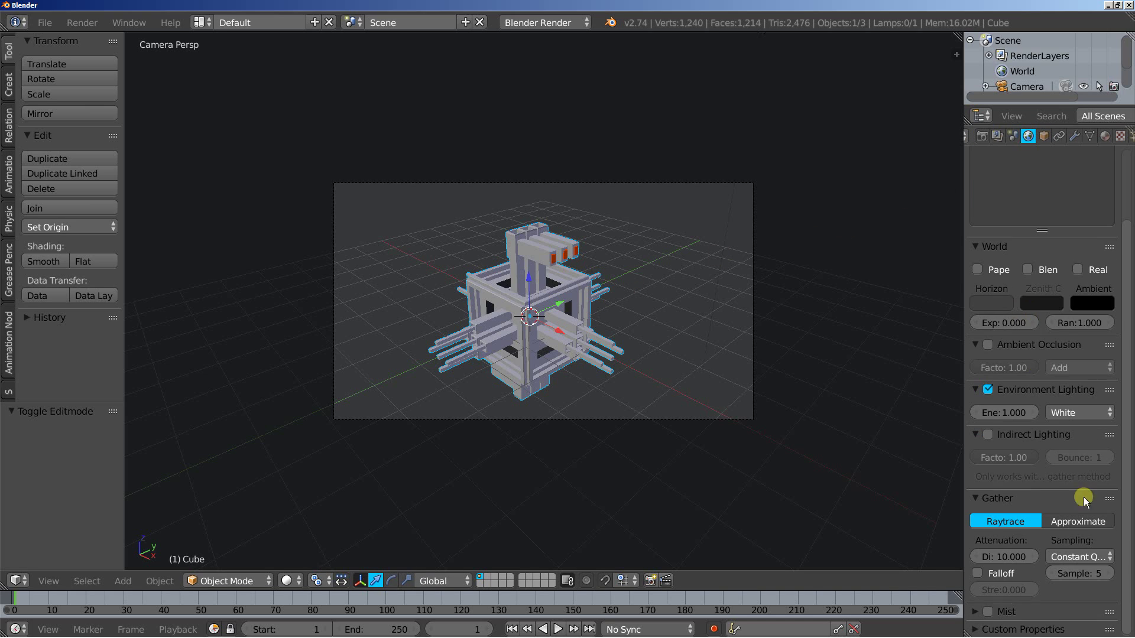
pyautogui.click(1110, 574)
pyautogui.click(1109, 574)
pyautogui.click(1110, 573)
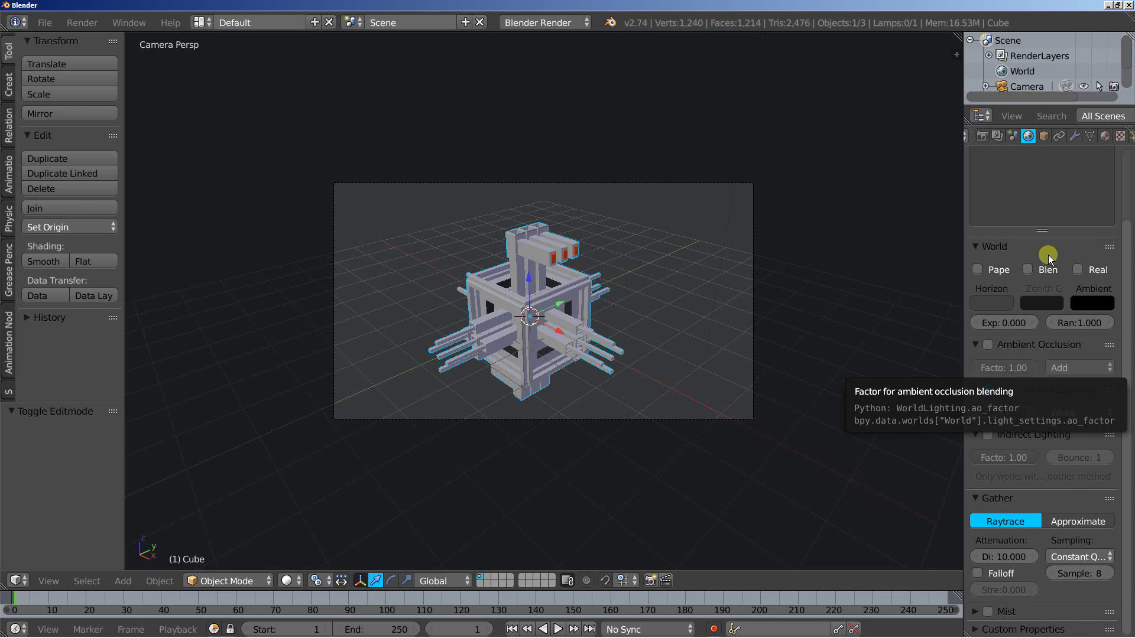
pyautogui.click(982, 137)
pyautogui.click(987, 204)
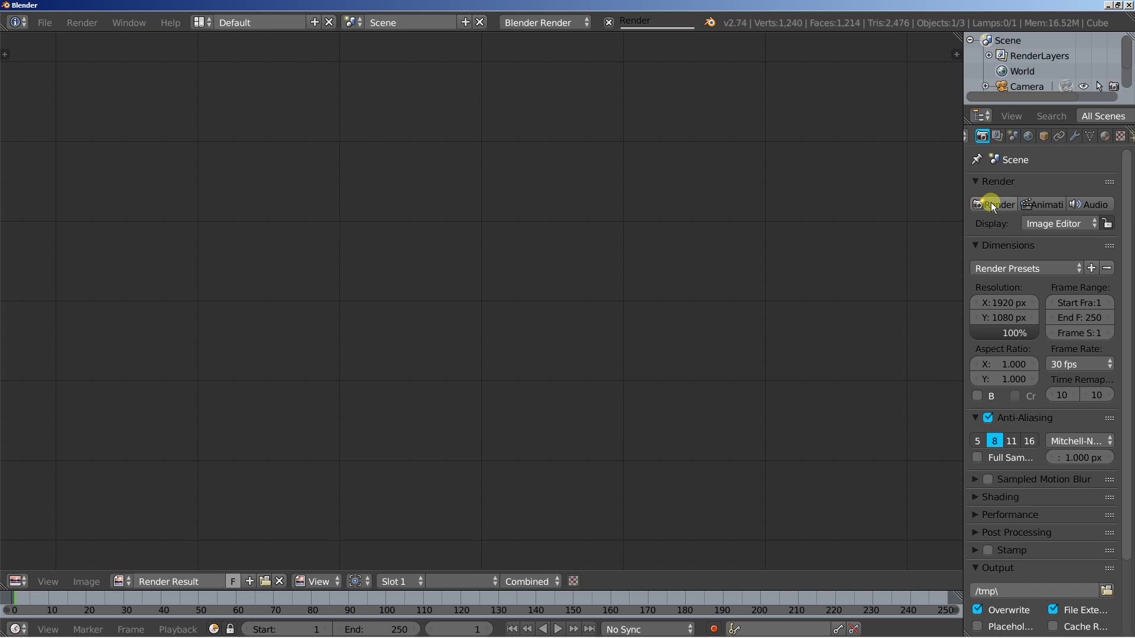